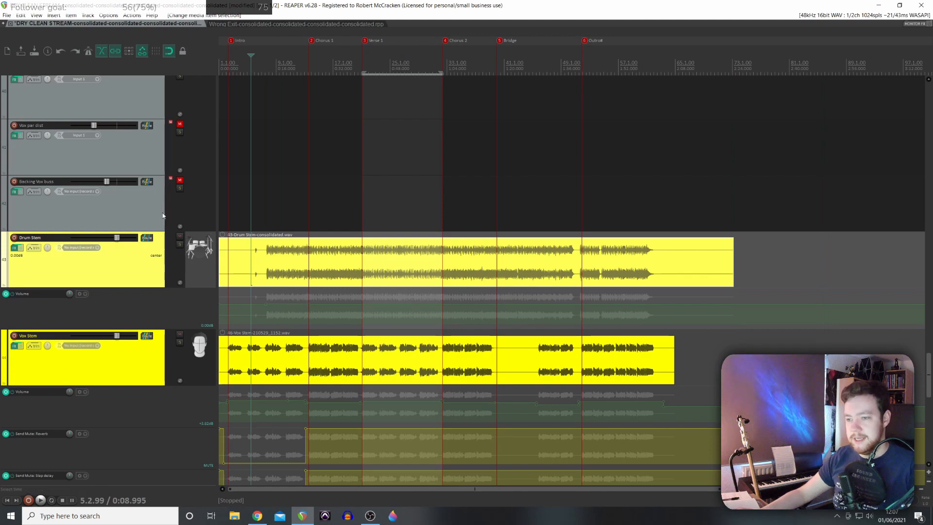
Step: Play the full mix from just before the Intro marker through to the end of the song
{"action": "scroll", "coordinate": [91, 229], "scroll_direction": "down", "scroll_amount": 5}
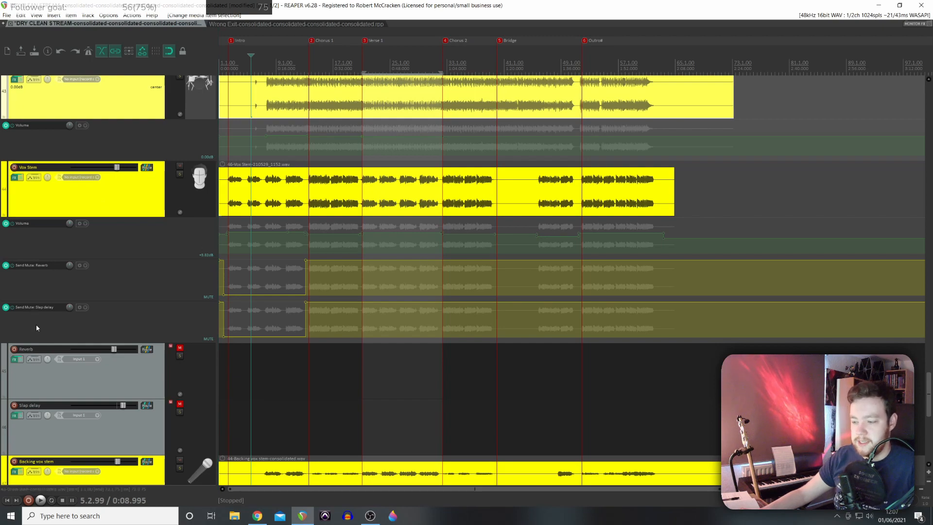
{"action": "scroll", "coordinate": [259, 369], "scroll_direction": "down", "scroll_amount": 3}
{"action": "scroll", "coordinate": [260, 370], "scroll_direction": "up", "scroll_amount": 4}
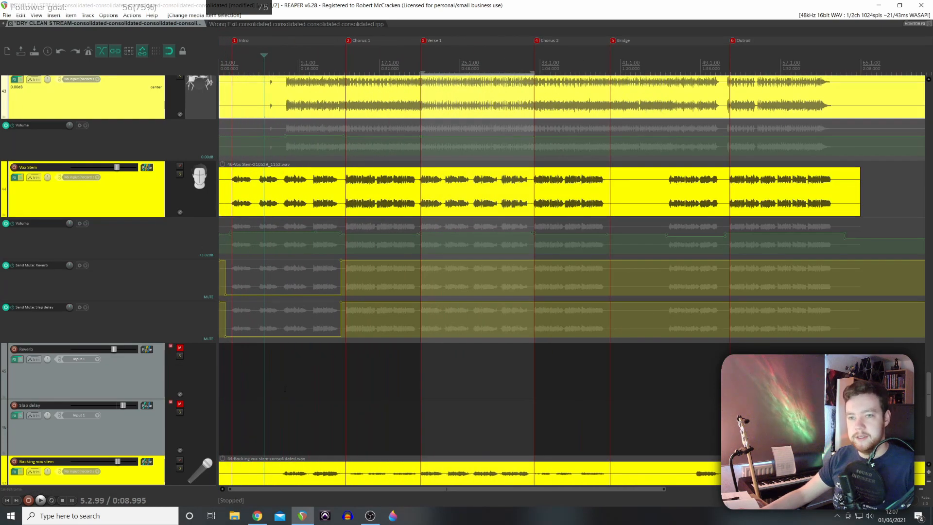
{"action": "scroll", "coordinate": [136, 378], "scroll_direction": "down", "scroll_amount": 5}
{"action": "scroll", "coordinate": [60, 214], "scroll_direction": "down", "scroll_amount": 3}
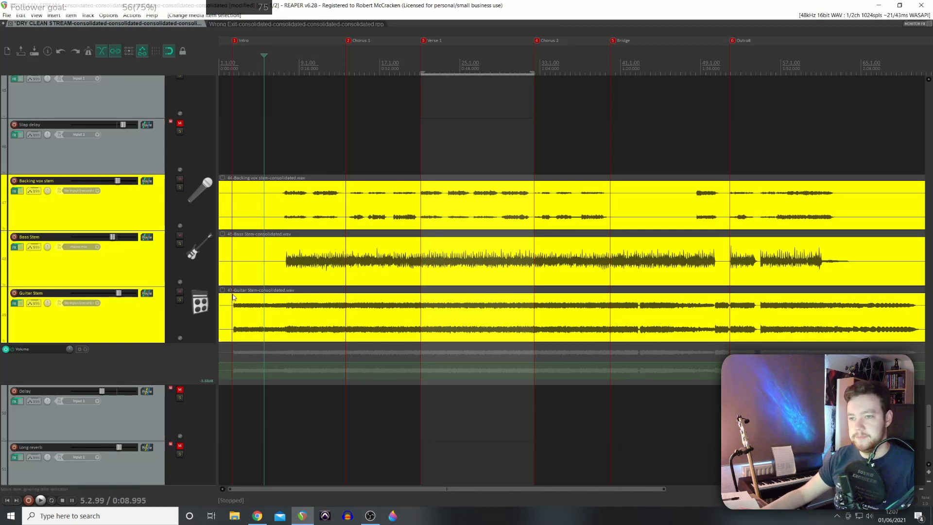
{"action": "left_click", "coordinate": [227, 309]}
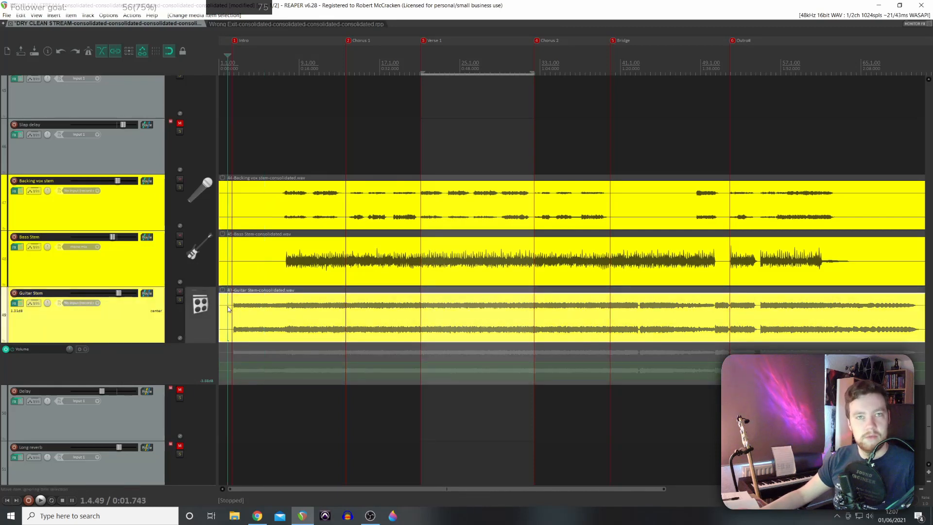
{"action": "key", "text": "space"}
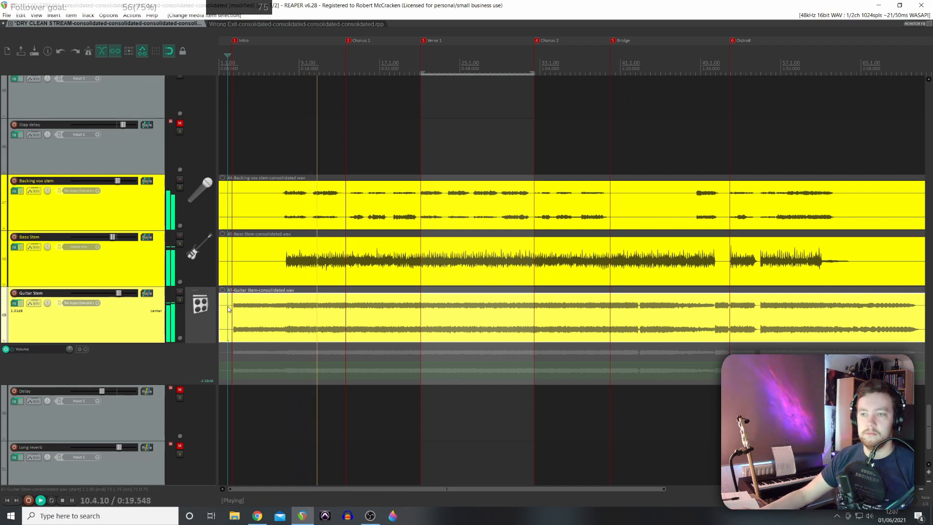
{"action": "scroll", "coordinate": [133, 278], "scroll_direction": "up", "scroll_amount": 5}
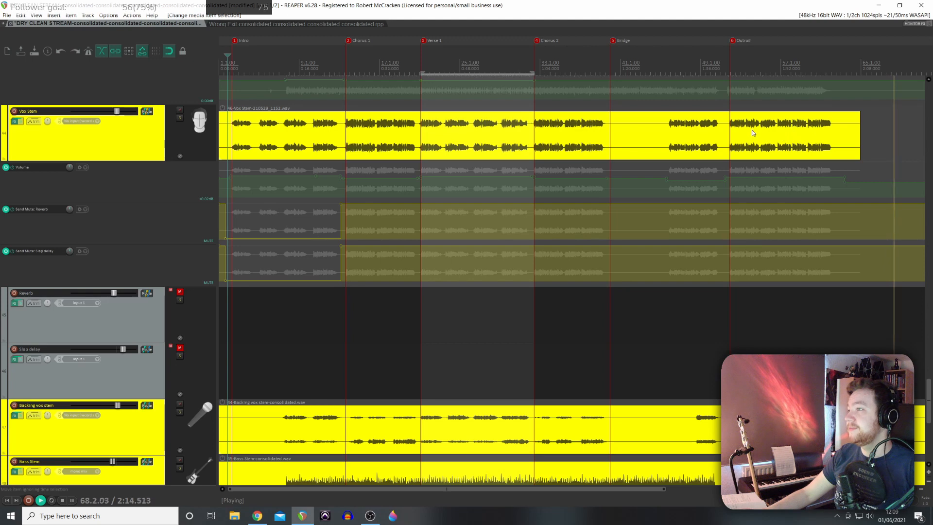
{"action": "key", "text": "space"}
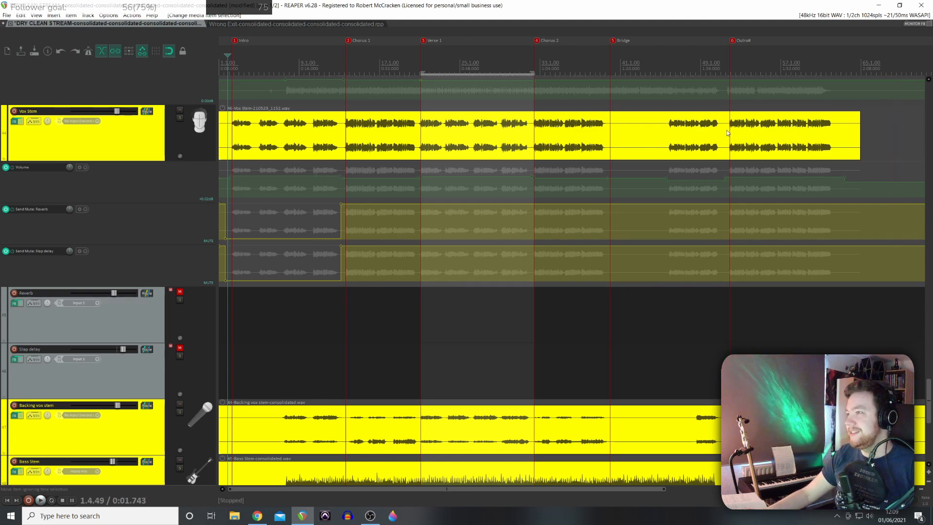
Step: Set the Vox Stem volume envelope over the outro to +4.04 dB while playing from just before the Outro marker
{"action": "left_click", "coordinate": [727, 129]}
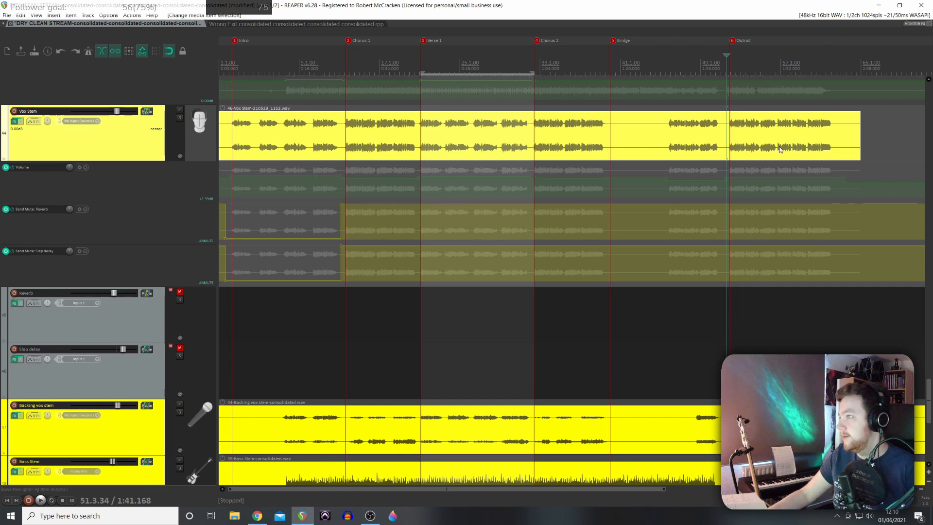
{"action": "left_click", "coordinate": [752, 176]}
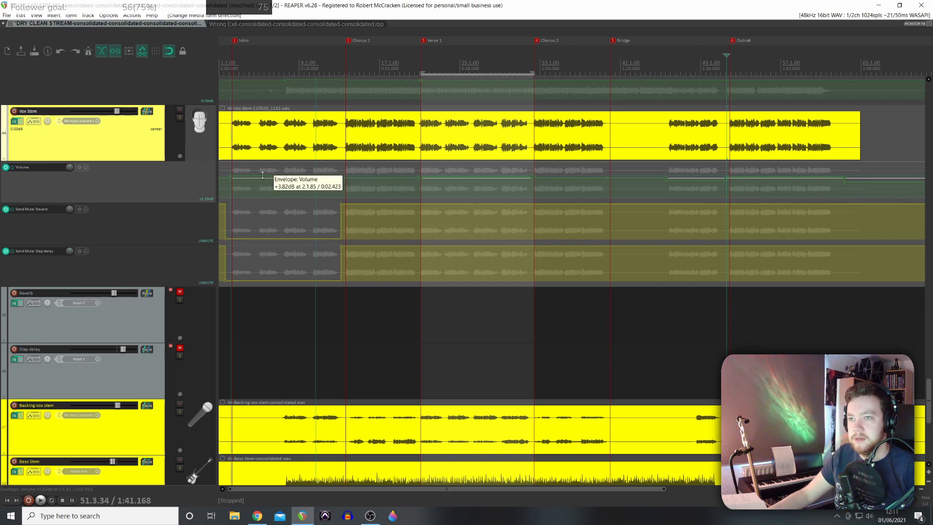
{"action": "left_click_drag", "start_coordinate": [787, 178], "coordinate": [786, 175]}
{"action": "key", "text": "space"}
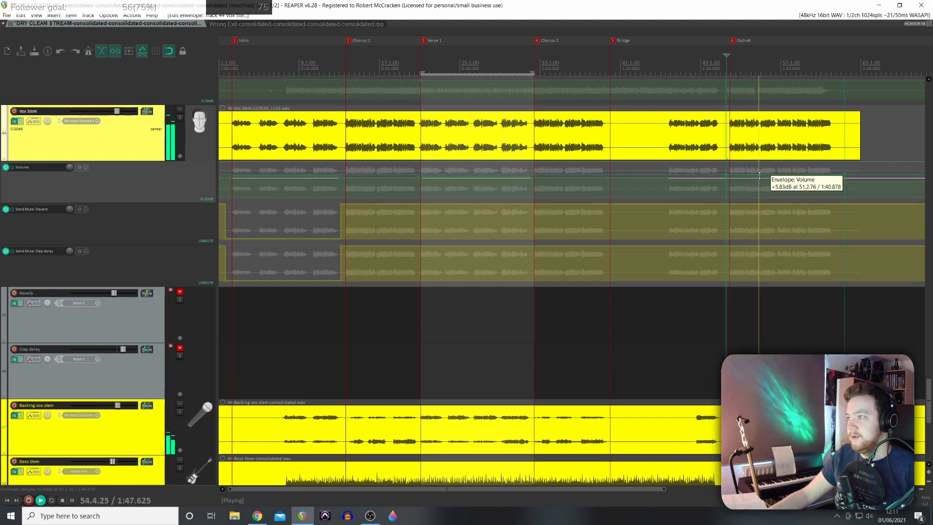
{"action": "left_click_drag", "start_coordinate": [759, 175], "coordinate": [758, 177]}
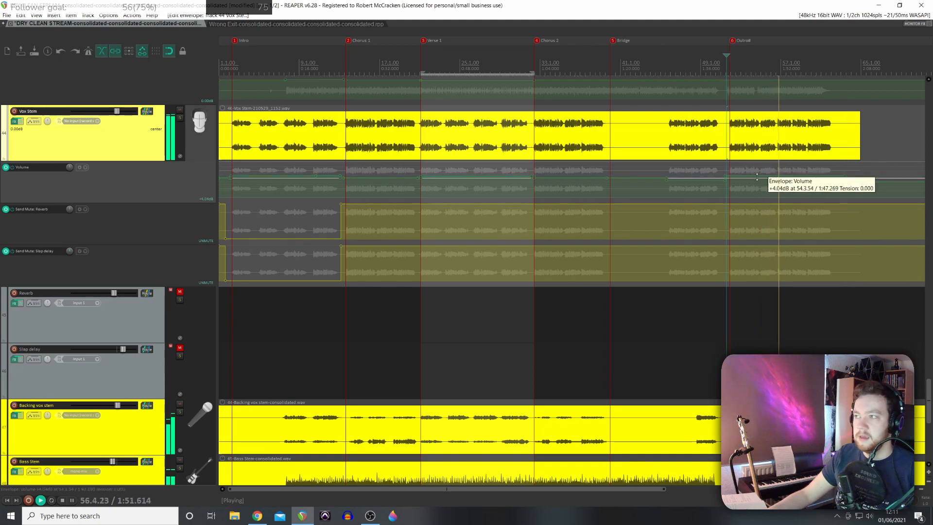
Step: Listen through the outro against the Drum Stem and Vox Stem waveforms, replaying its opening from just before the Outro marker
{"action": "scroll", "coordinate": [828, 176], "scroll_direction": "up", "scroll_amount": 2}
{"action": "scroll", "coordinate": [787, 183], "scroll_direction": "up", "scroll_amount": 2}
{"action": "scroll", "coordinate": [680, 180], "scroll_direction": "up", "scroll_amount": 2}
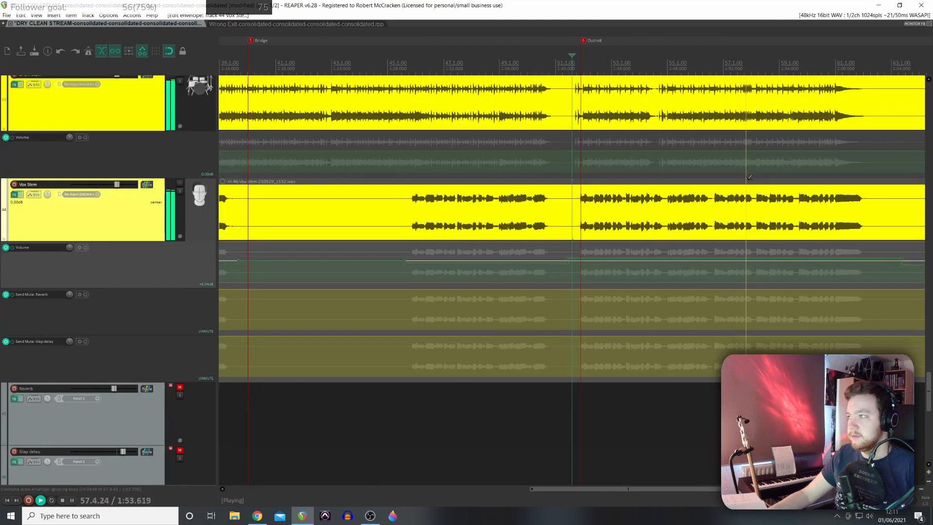
{"action": "scroll", "coordinate": [661, 179], "scroll_direction": "down", "scroll_amount": 2}
{"action": "scroll", "coordinate": [668, 192], "scroll_direction": "up", "scroll_amount": 3}
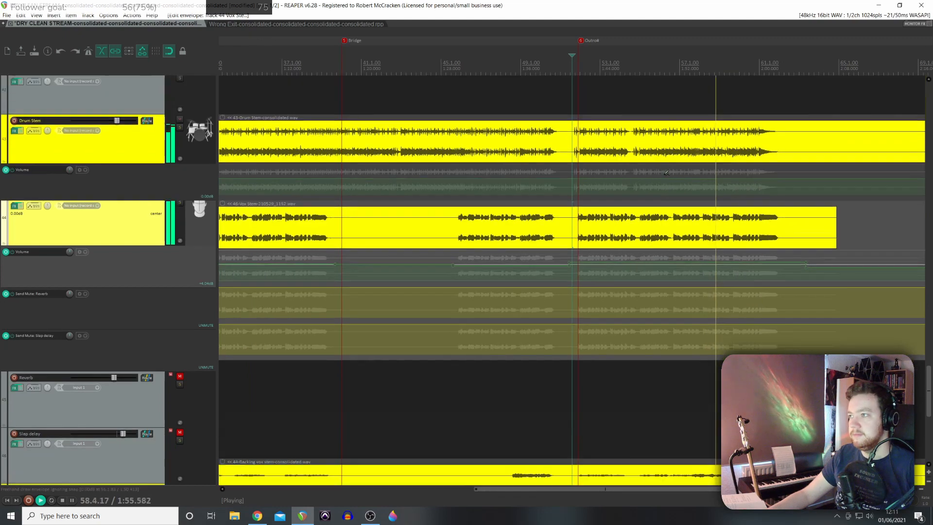
{"action": "scroll", "coordinate": [674, 201], "scroll_direction": "up", "scroll_amount": 2}
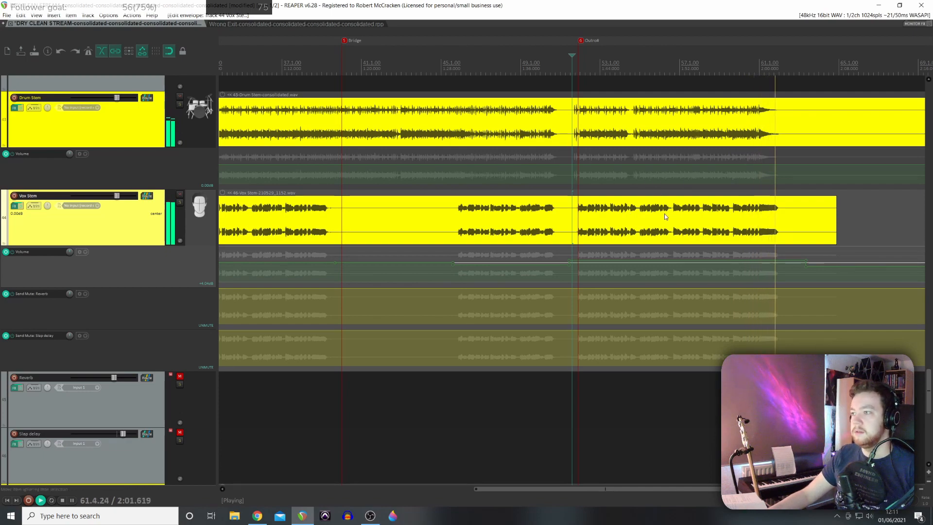
{"action": "scroll", "coordinate": [664, 214], "scroll_direction": "down", "scroll_amount": 2}
{"action": "mouse_move", "coordinate": [609, 262]}
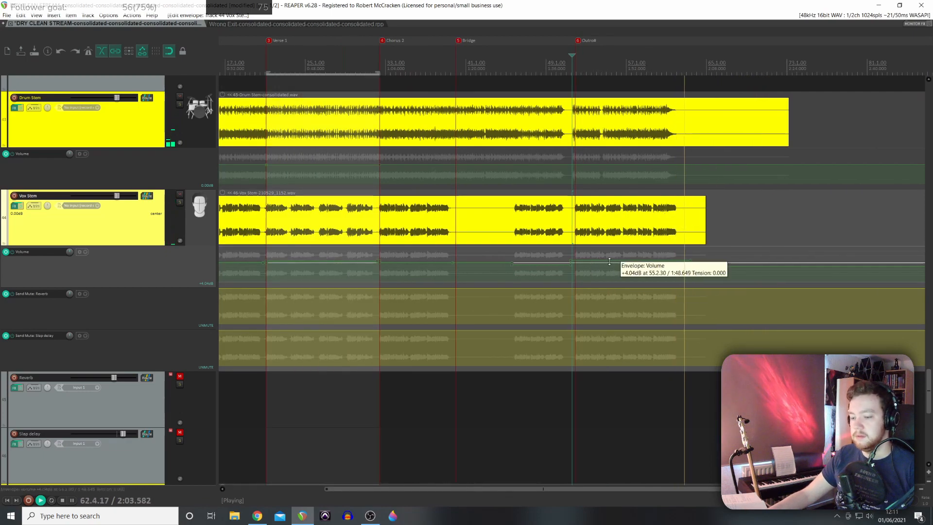
{"action": "key", "text": "space"}
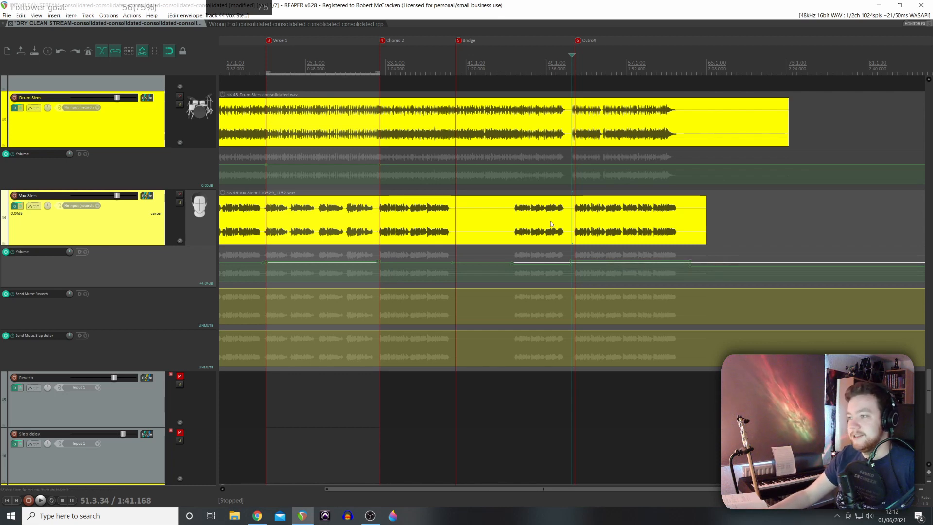
{"action": "key", "text": "space"}
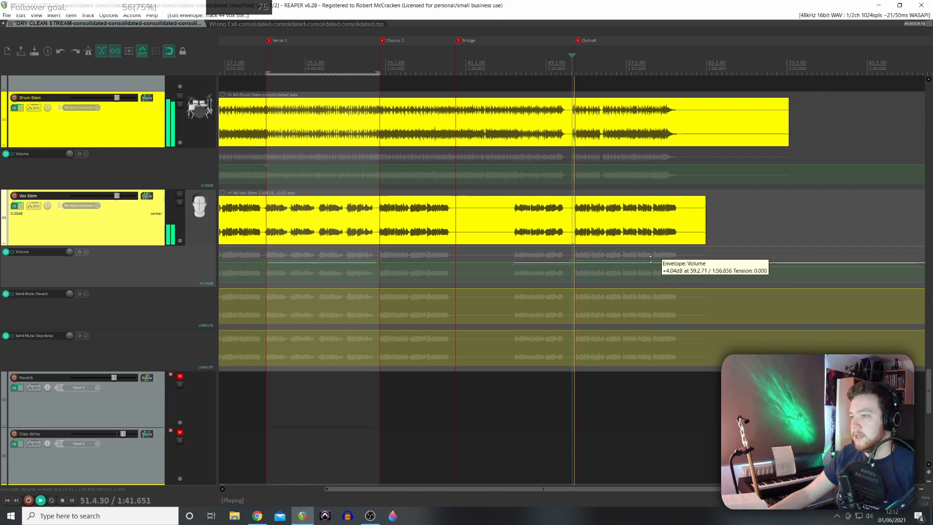
{"action": "key", "text": "space"}
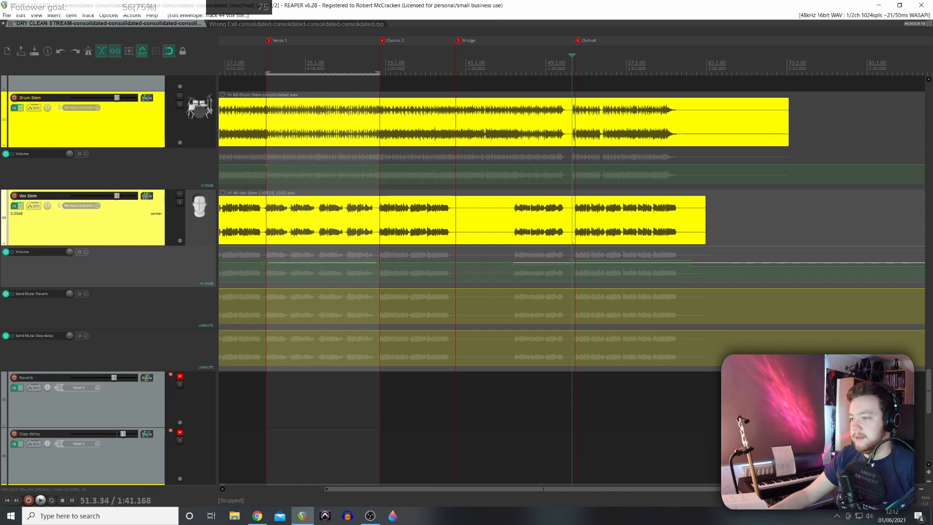
Step: Enlarge the track heights around the Vox Stem volume envelope and play the outro again
{"action": "left_click_drag", "start_coordinate": [629, 492], "coordinate": [659, 493]}
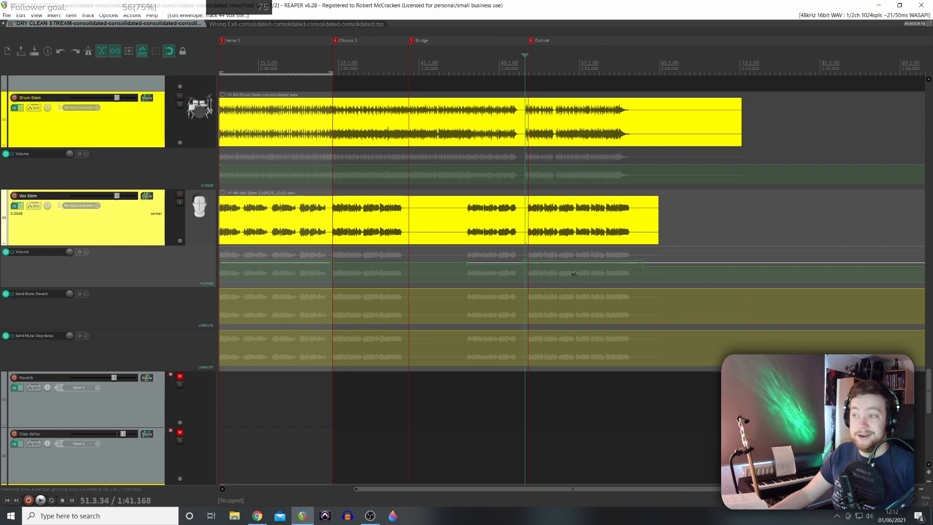
{"action": "scroll", "coordinate": [577, 265], "scroll_direction": "up", "scroll_amount": 4}
{"action": "scroll", "coordinate": [574, 273], "scroll_direction": "up", "scroll_amount": 2}
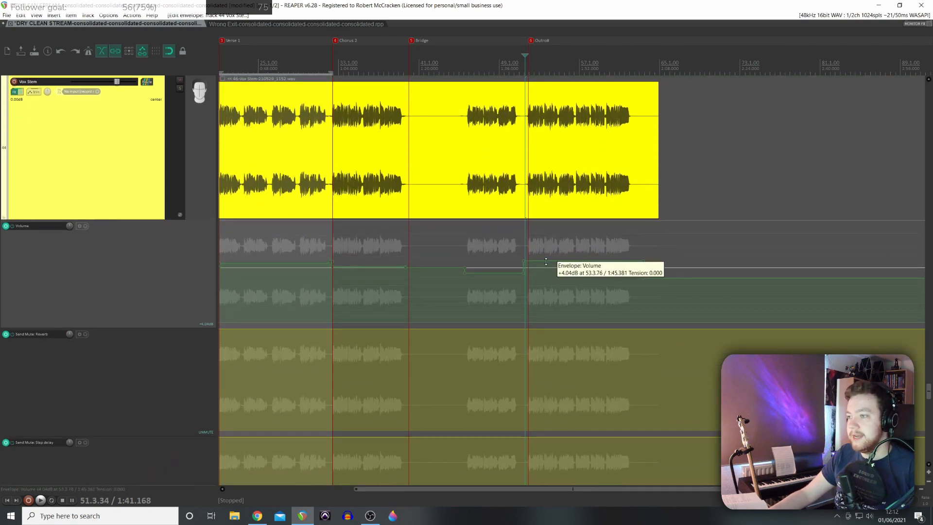
{"action": "key", "text": "space"}
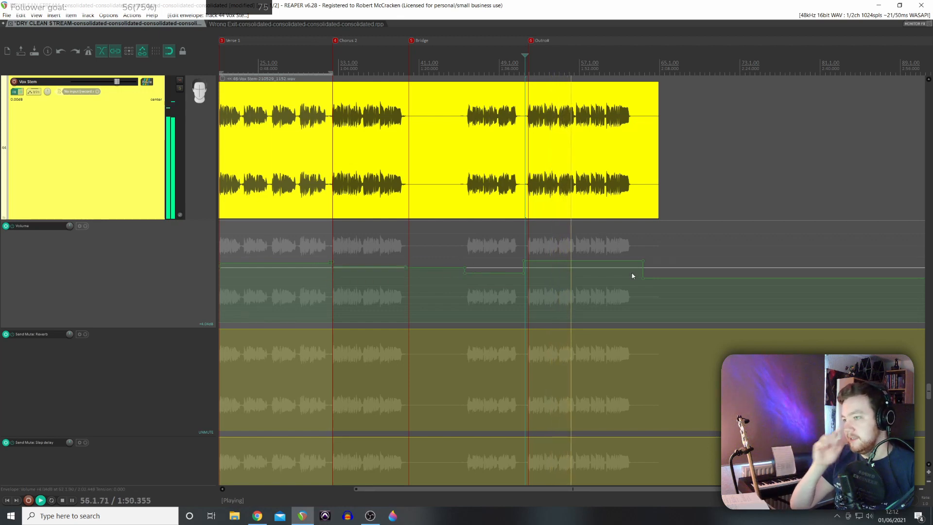
{"action": "key", "text": "space"}
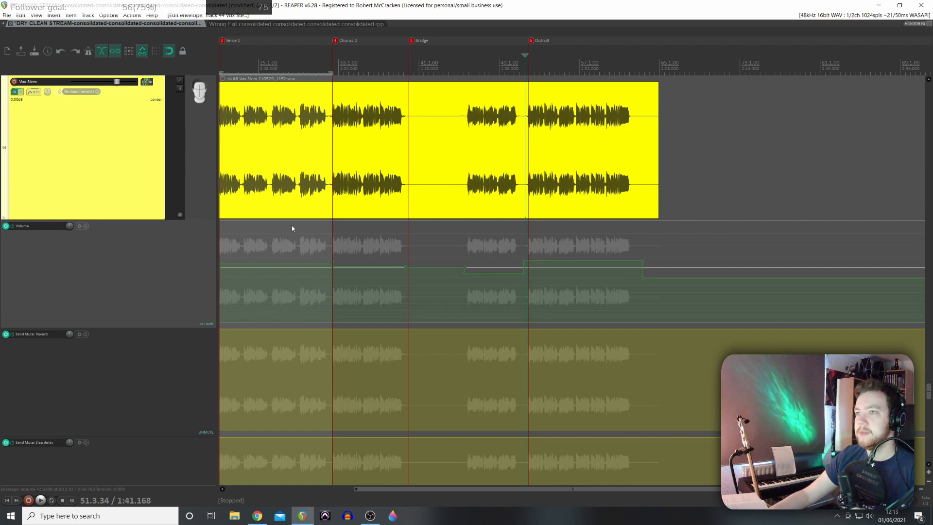
Step: Examine the Vox Stem volume envelope levels across the bridge, both choruses and Verse 1
{"action": "scroll", "coordinate": [361, 207], "scroll_direction": "down", "scroll_amount": 2}
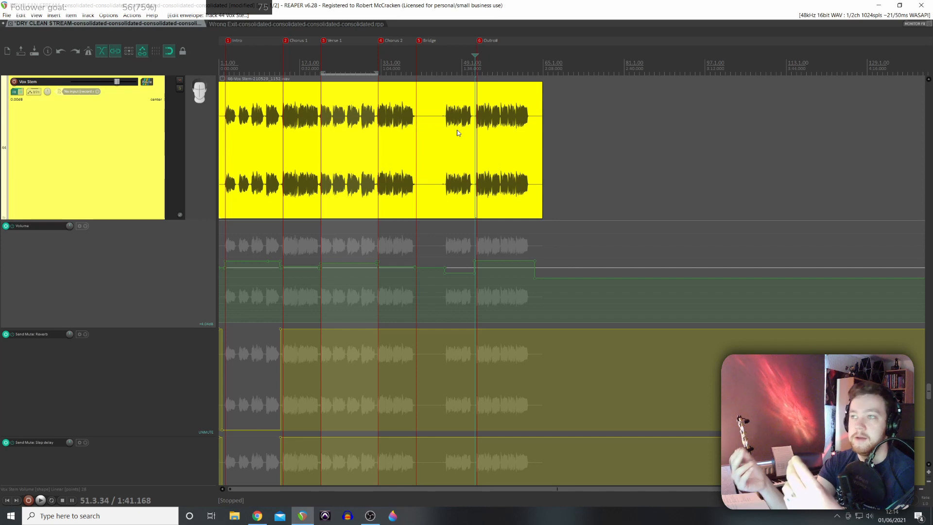
{"action": "scroll", "coordinate": [534, 243], "scroll_direction": "up", "scroll_amount": 2}
{"action": "left_click", "coordinate": [533, 243]}
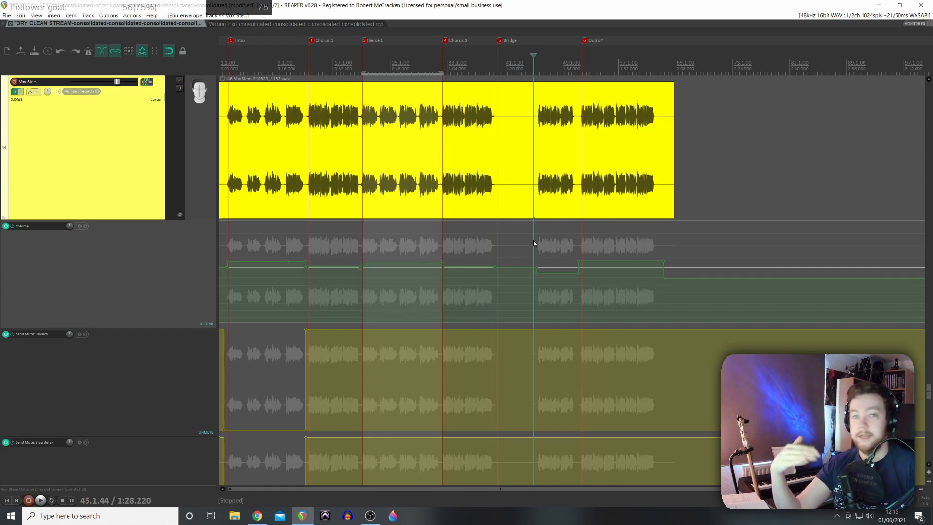
{"action": "scroll", "coordinate": [550, 244], "scroll_direction": "down", "scroll_amount": 3}
{"action": "scroll", "coordinate": [380, 254], "scroll_direction": "up", "scroll_amount": 1}
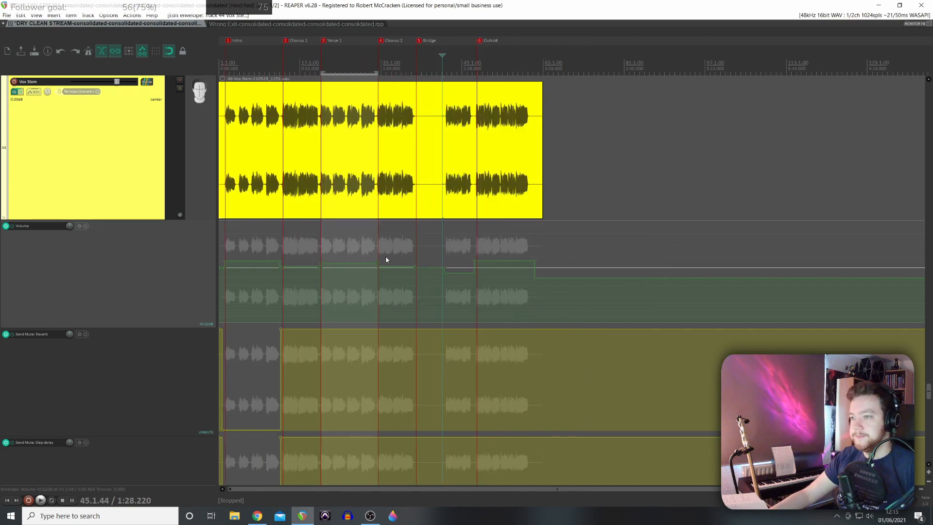
{"action": "scroll", "coordinate": [380, 255], "scroll_direction": "up", "scroll_amount": 3}
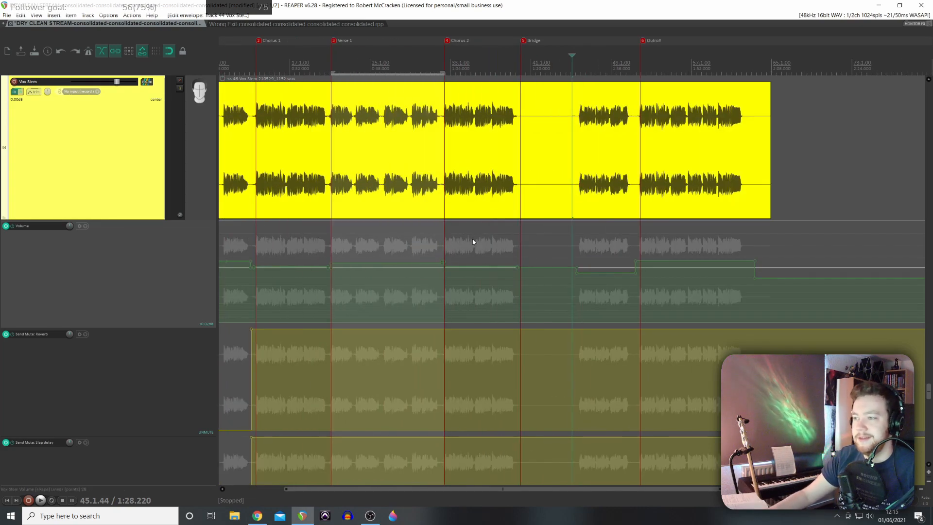
{"action": "scroll", "coordinate": [472, 243], "scroll_direction": "down", "scroll_amount": 1}
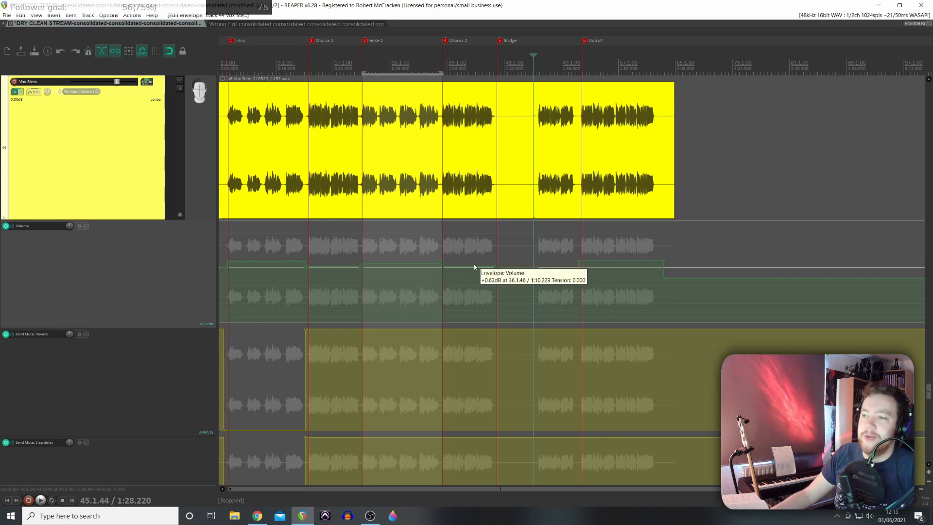
{"action": "left_click", "coordinate": [431, 236]}
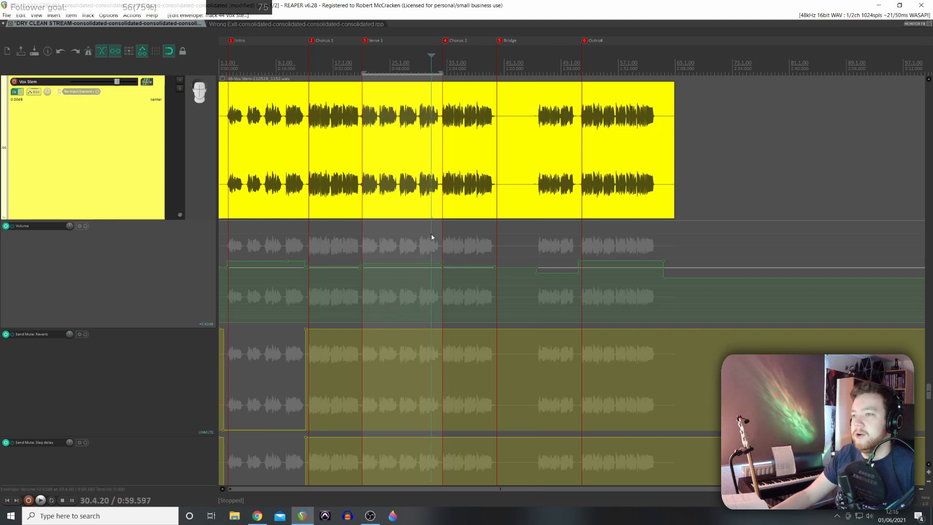
{"action": "left_click", "coordinate": [337, 251]}
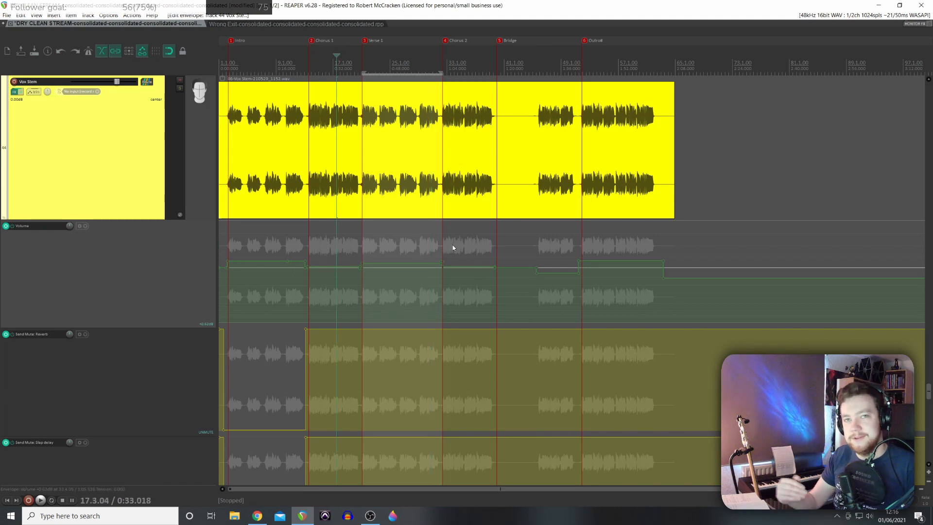
{"action": "left_click", "coordinate": [387, 250]}
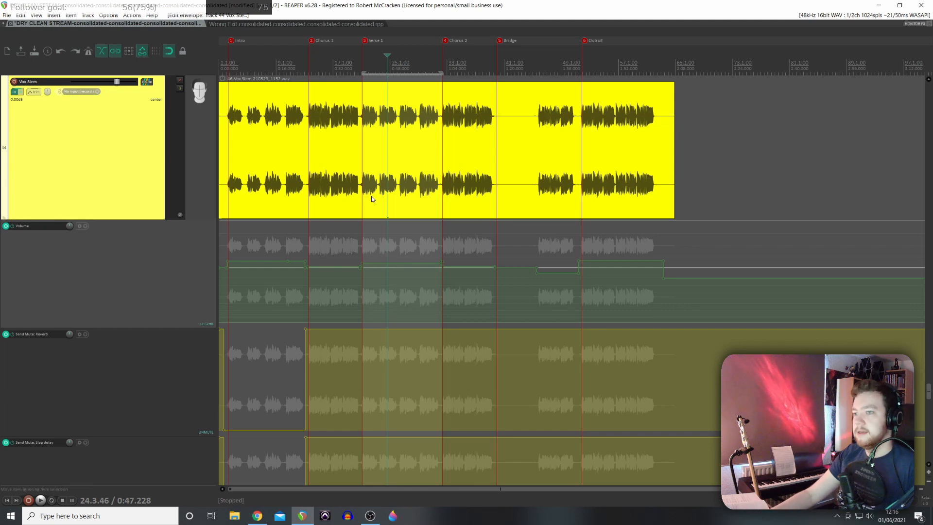
Step: Play a short passage of the mix from inside Chorus 1
{"action": "left_click", "coordinate": [325, 239]}
{"action": "key", "text": "space"}
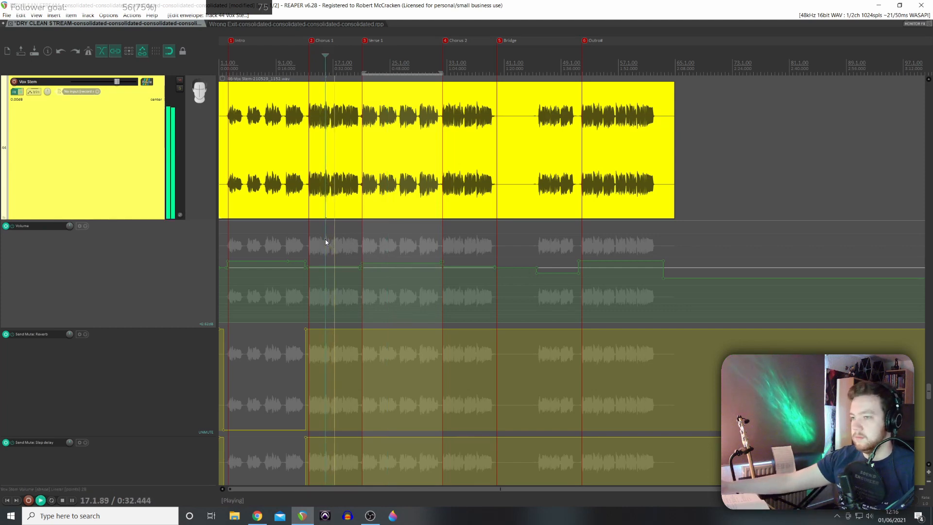
{"action": "key", "text": "space"}
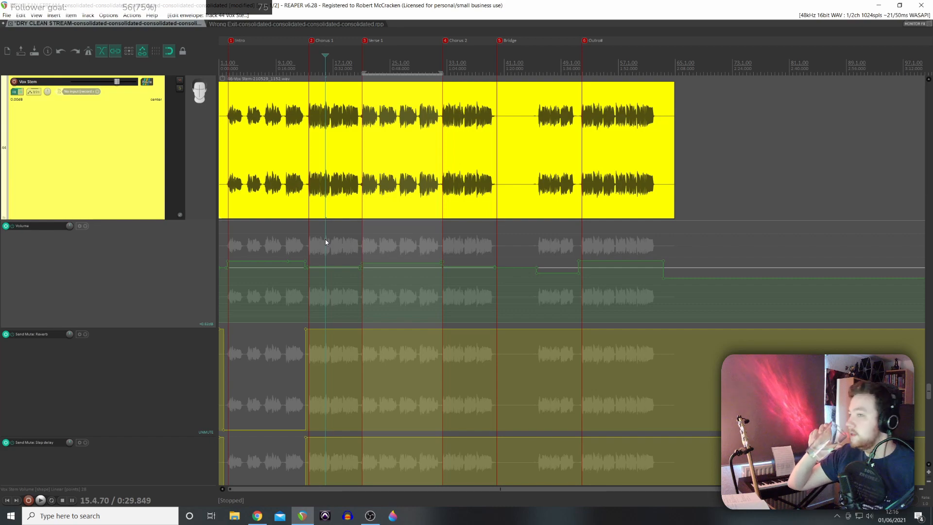
Step: Bring the Drum Stem and its volume envelope into view and place the edit cursor just before the drums enter
{"action": "scroll", "coordinate": [104, 238], "scroll_direction": "down", "scroll_amount": 8}
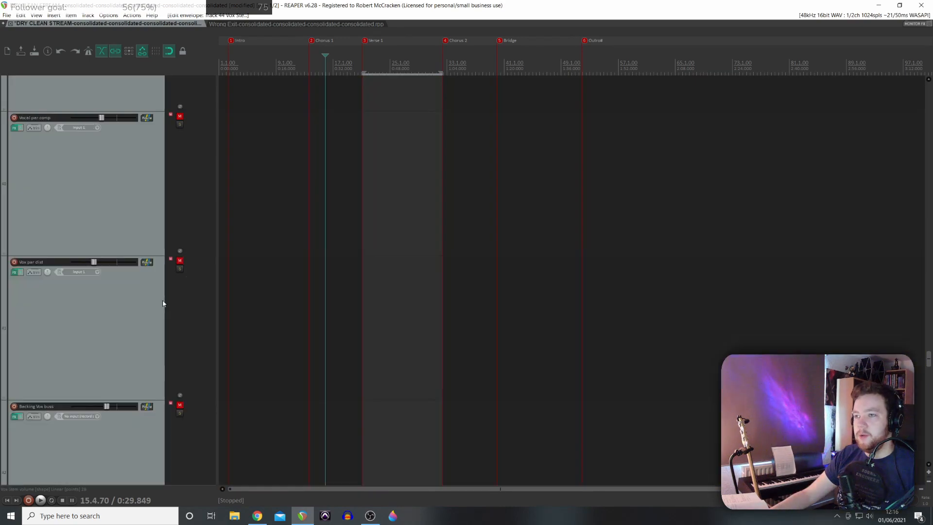
{"action": "scroll", "coordinate": [163, 303], "scroll_direction": "down", "scroll_amount": 4}
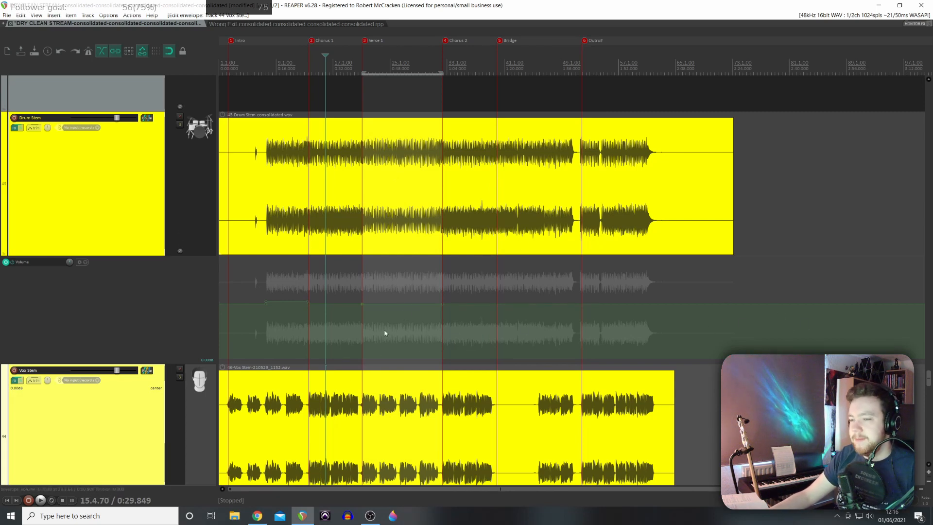
{"action": "left_click", "coordinate": [252, 315]}
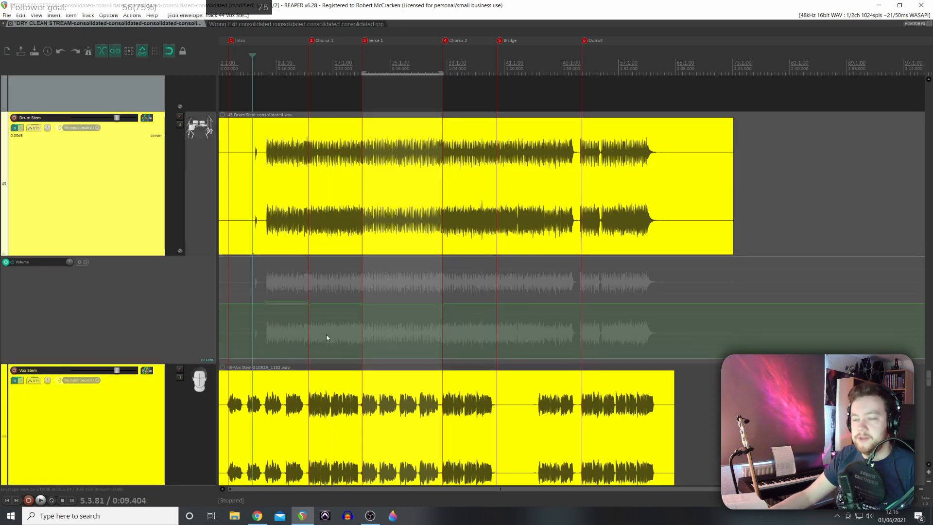
Step: Play the mix from just before the drums enter and raise the Drum Stem volume envelope across the intro drum section
{"action": "key", "text": "space"}
{"action": "key", "text": "space"}
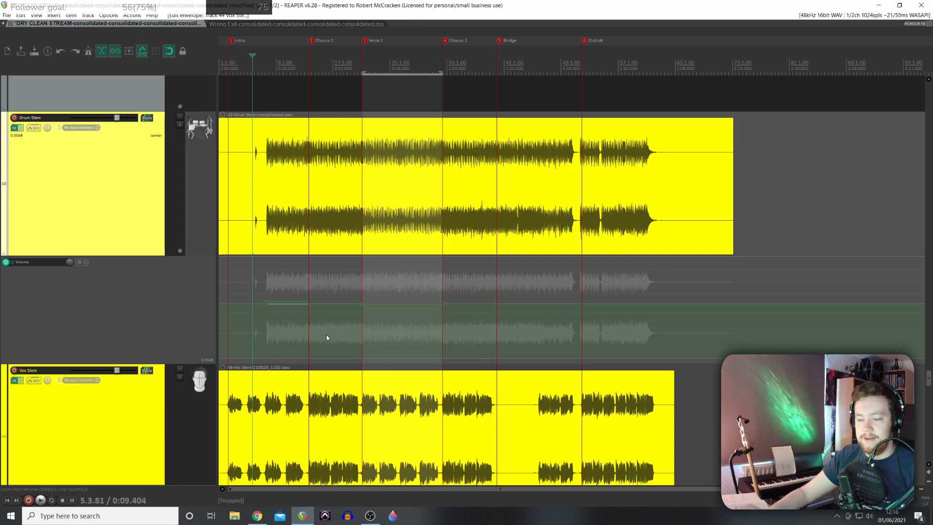
{"action": "left_click", "coordinate": [252, 327]}
{"action": "left_click", "coordinate": [255, 324]}
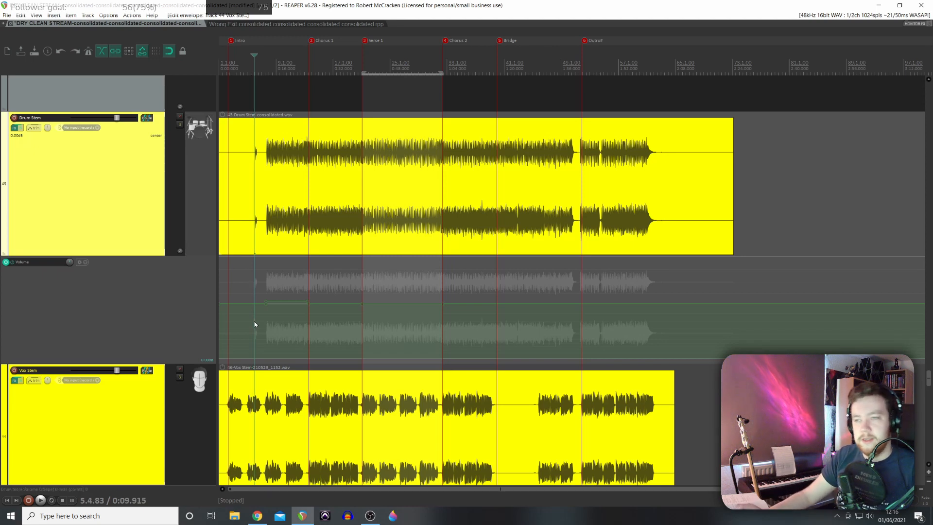
{"action": "key", "text": "space"}
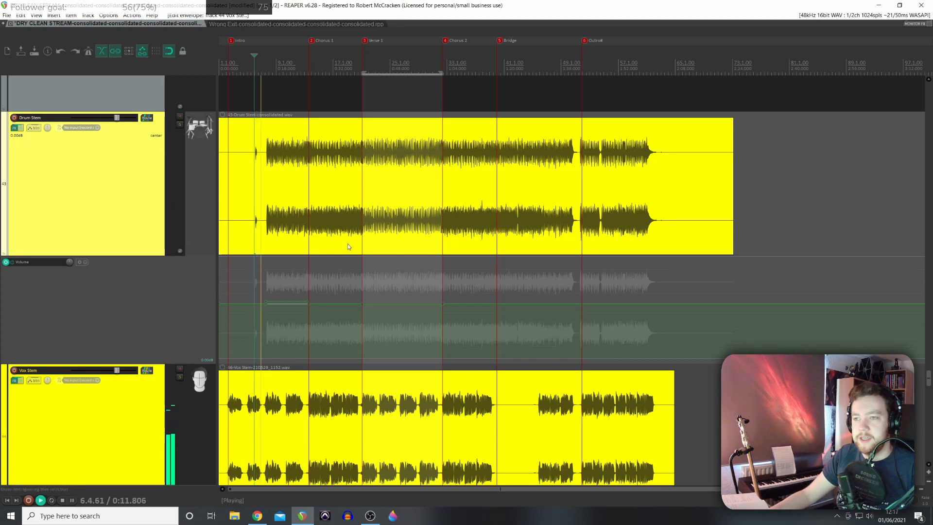
{"action": "mouse_move", "coordinate": [286, 301]}
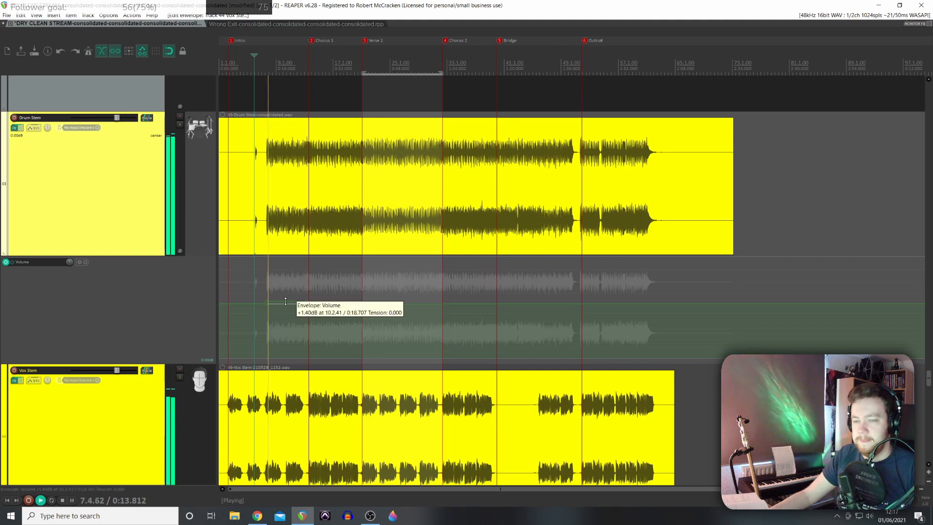
{"action": "scroll", "coordinate": [285, 301], "scroll_direction": "up", "scroll_amount": 2}
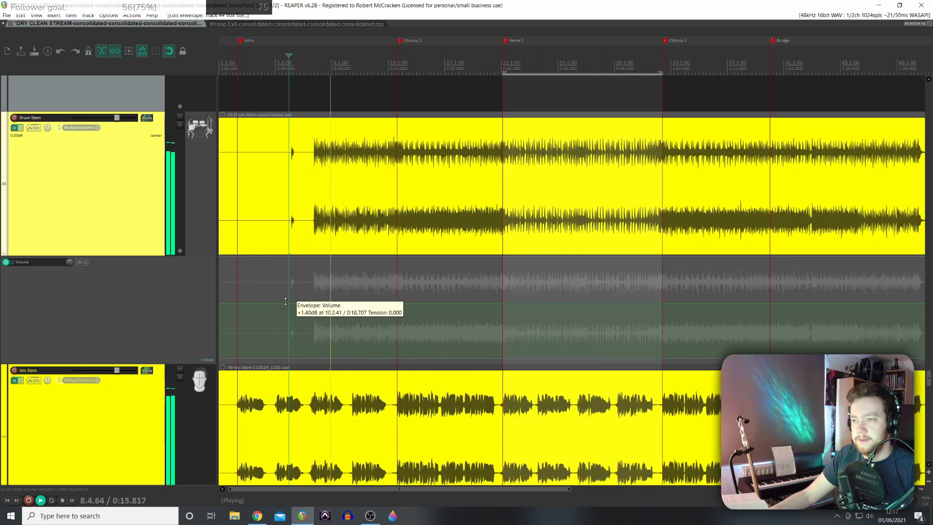
{"action": "key", "text": "space"}
{"action": "left_click_drag", "start_coordinate": [341, 301], "coordinate": [340, 297]}
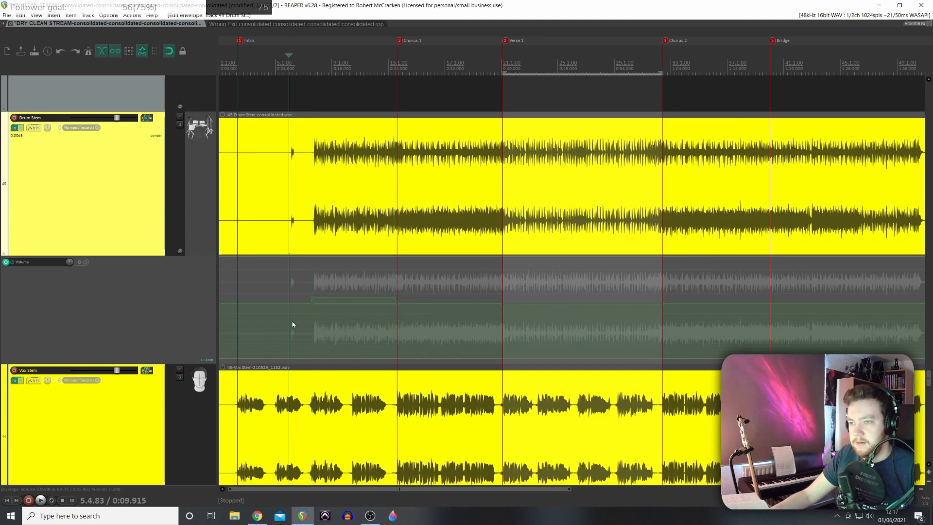
Step: Play the intro drums into Chorus 1 and raise the Drum Stem volume envelope over Chorus 1 to +2.36 dB
{"action": "left_click", "coordinate": [304, 312]}
{"action": "key", "text": "space"}
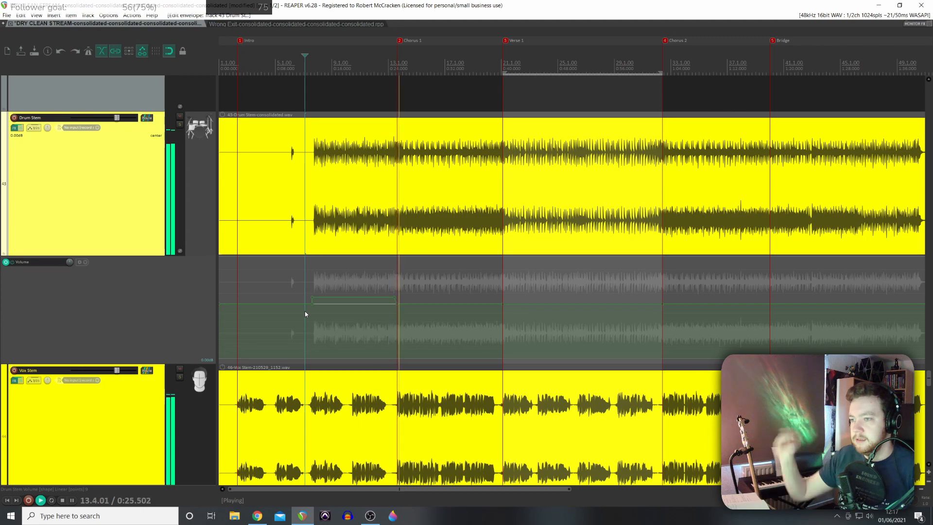
{"action": "key", "text": "space"}
{"action": "left_click_drag", "start_coordinate": [447, 304], "coordinate": [446, 302]}
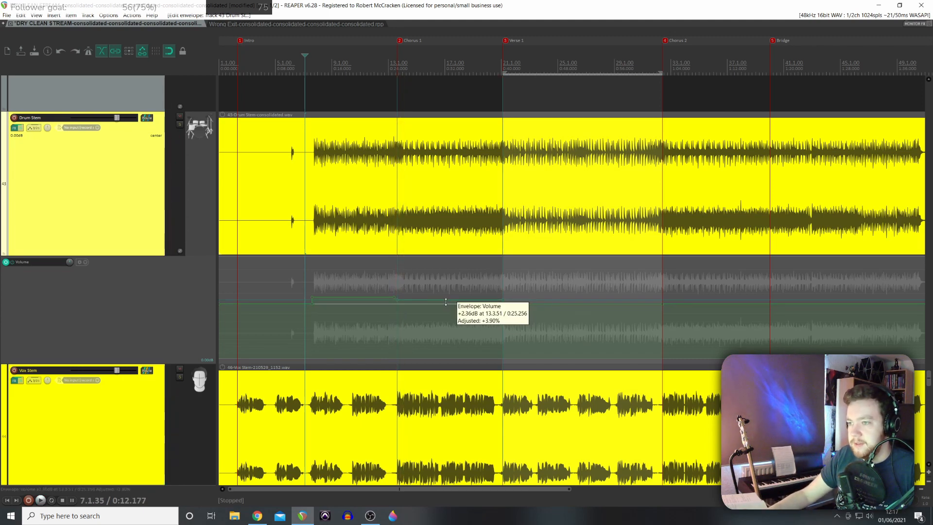
Step: Play through Chorus 1 into Verse 1 and slightly raise the Drum Stem volume envelope over Verse 1
{"action": "key", "text": "space"}
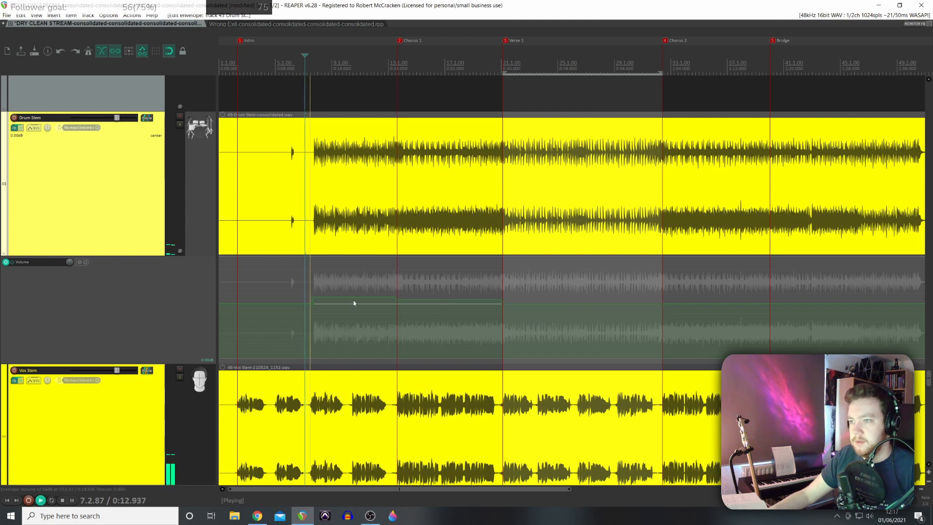
{"action": "left_click", "coordinate": [389, 266]}
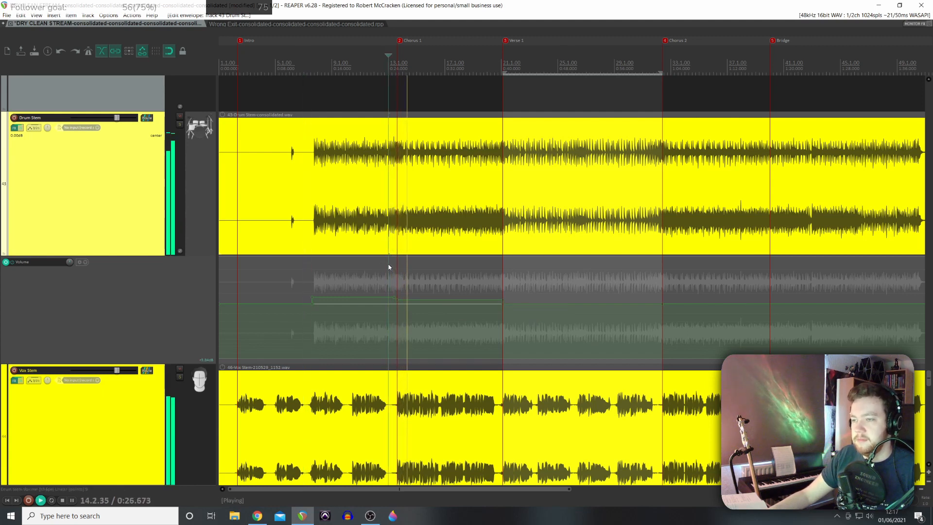
{"action": "key", "text": "space"}
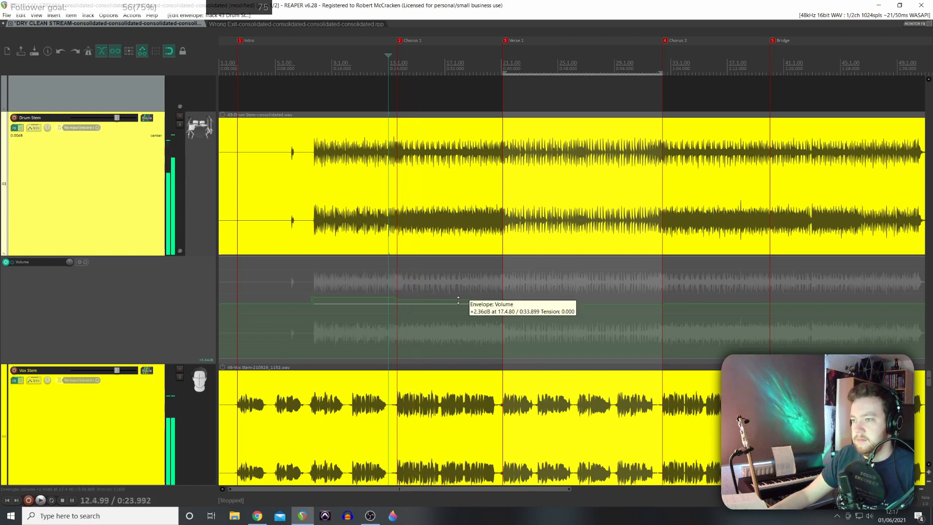
{"action": "key", "text": "space"}
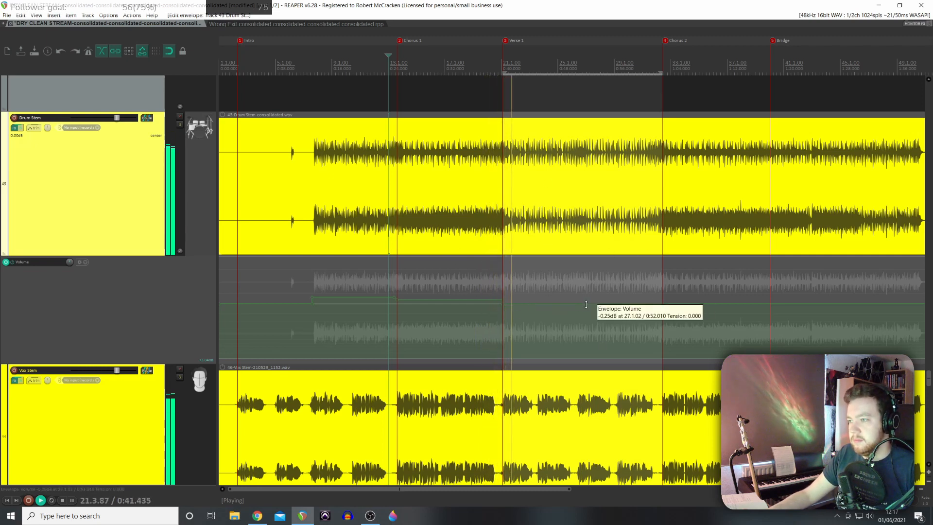
{"action": "key", "text": "space"}
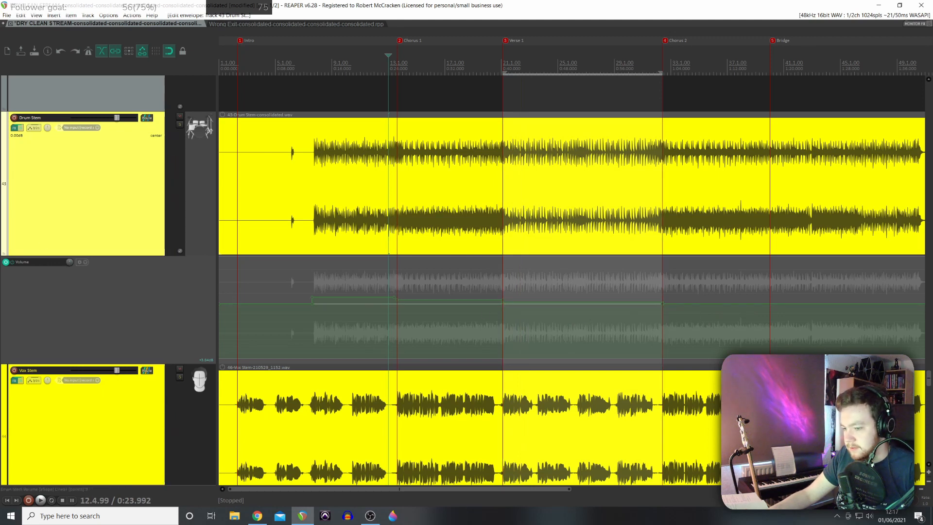
Step: Play Verse 1, set the time selection to Chorus 2 and raise the Drum Stem volume envelope across that section
{"action": "left_click", "coordinate": [484, 304]}
{"action": "key", "text": "space"}
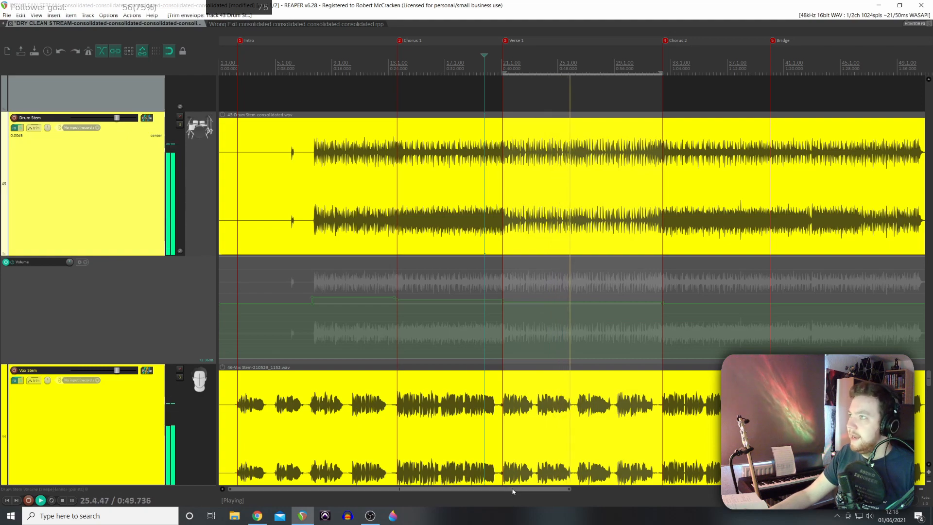
{"action": "left_click_drag", "start_coordinate": [508, 489], "coordinate": [586, 489]}
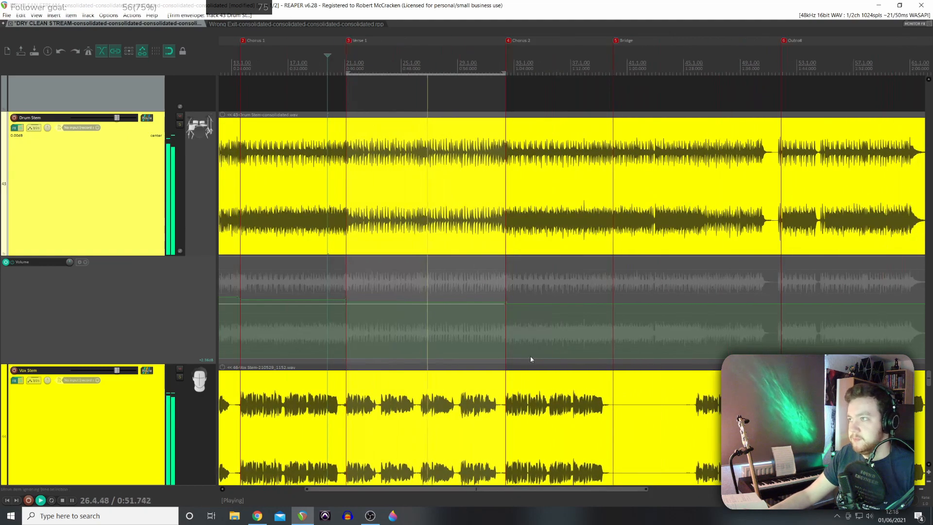
{"action": "double_click", "coordinate": [557, 72]}
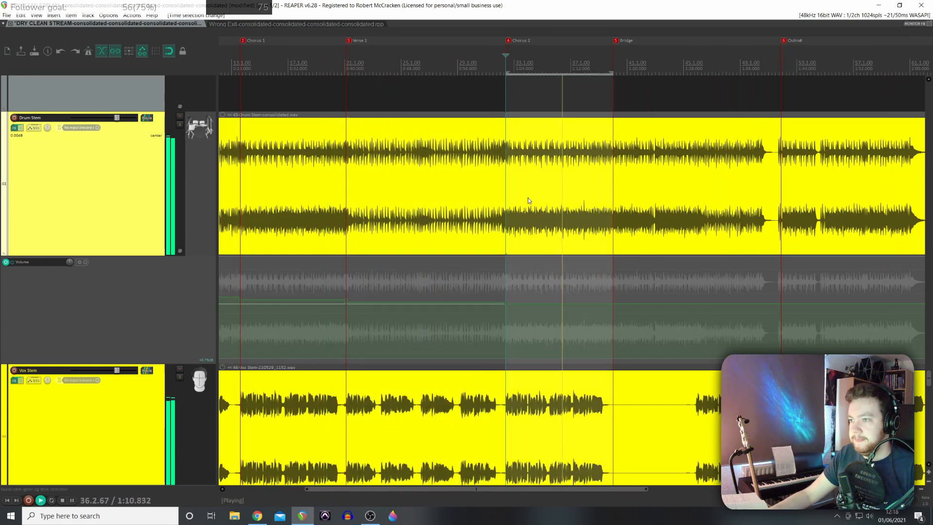
{"action": "left_click", "coordinate": [440, 277]}
{"action": "key", "text": "space"}
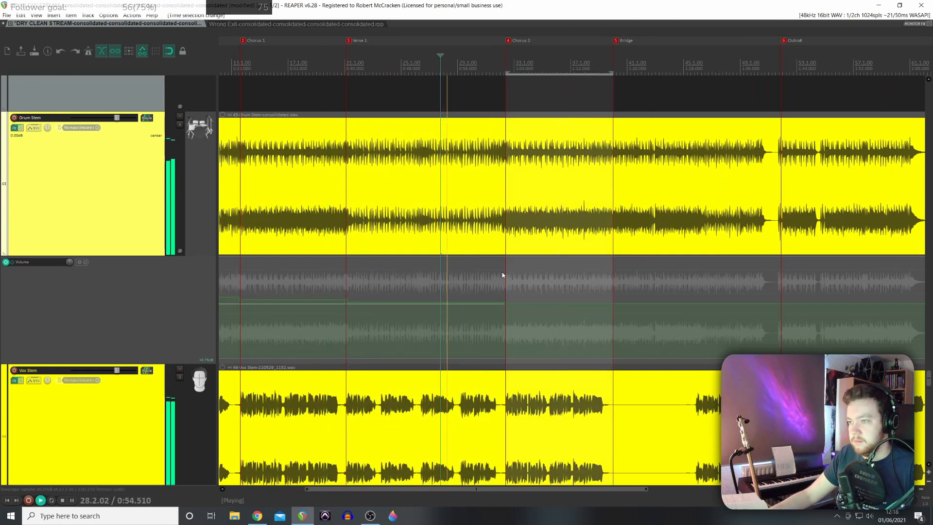
{"action": "key", "text": "space"}
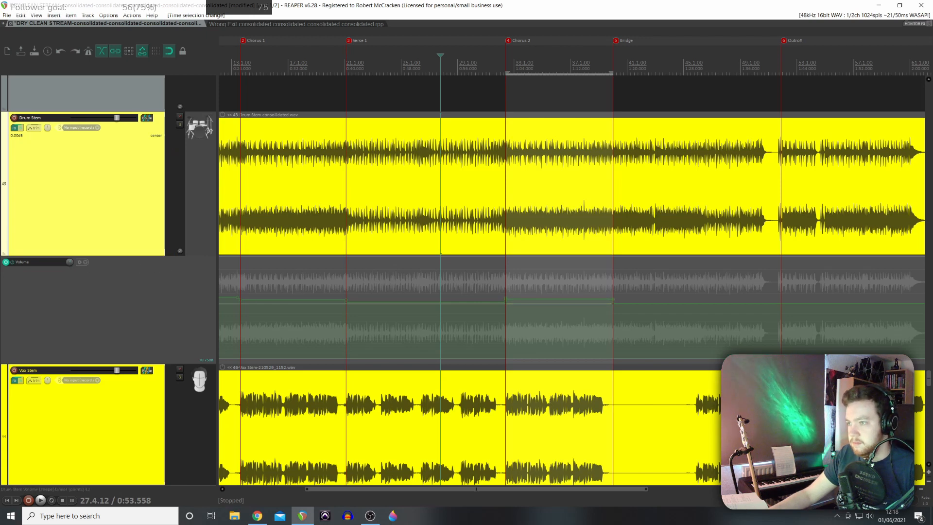
Step: Play the mix from just before Chorus 2 into the start of the bridge
{"action": "left_click", "coordinate": [494, 308]}
{"action": "key", "text": "space"}
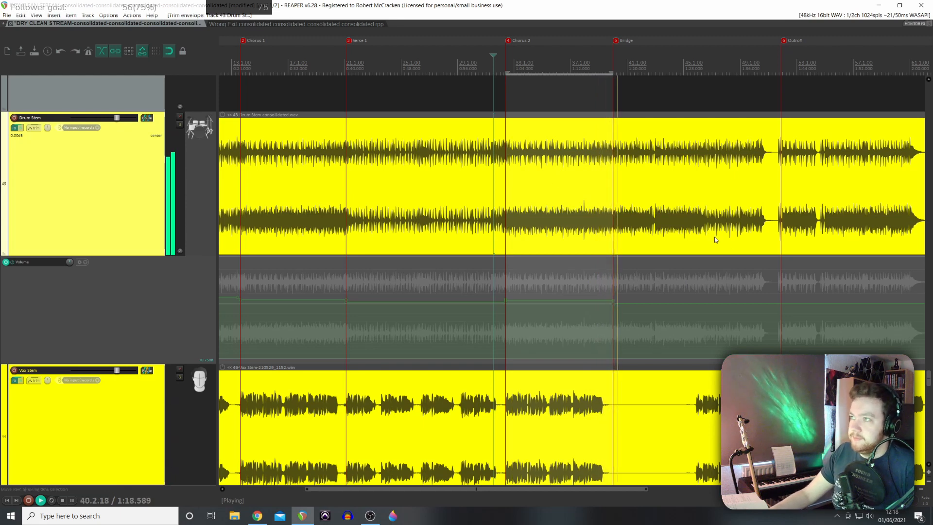
{"action": "key", "text": "space"}
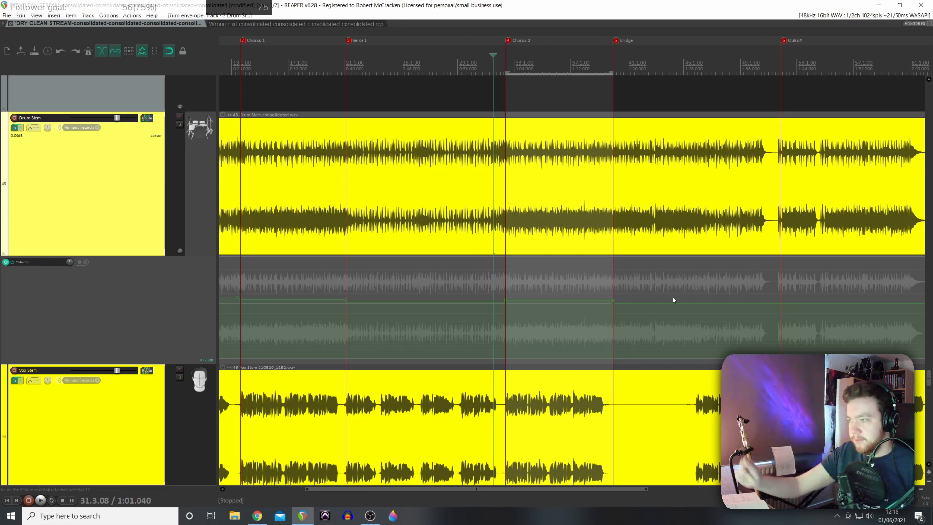
Step: Move the edit cursor to the Bridge marker and play the bridge
{"action": "left_click", "coordinate": [607, 267]}
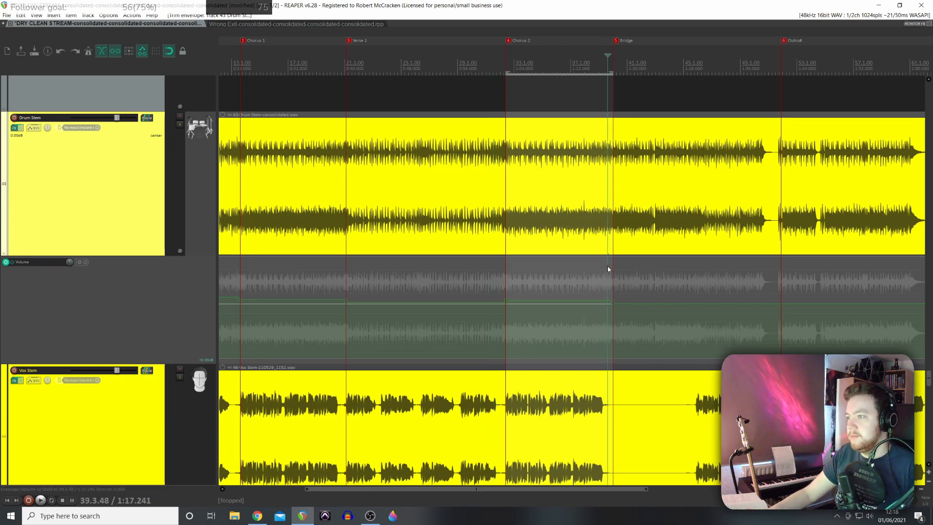
{"action": "left_click", "coordinate": [615, 41]}
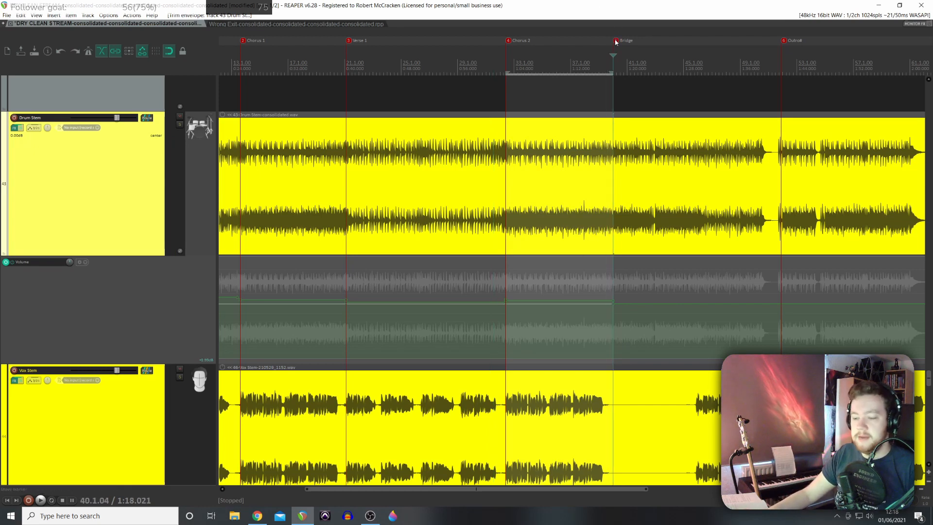
{"action": "key", "text": "space"}
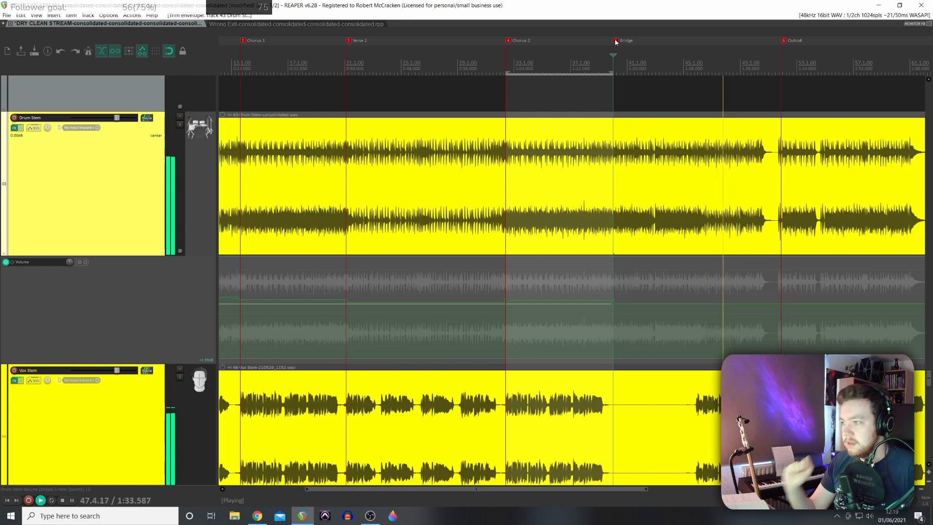
{"action": "key", "text": "space"}
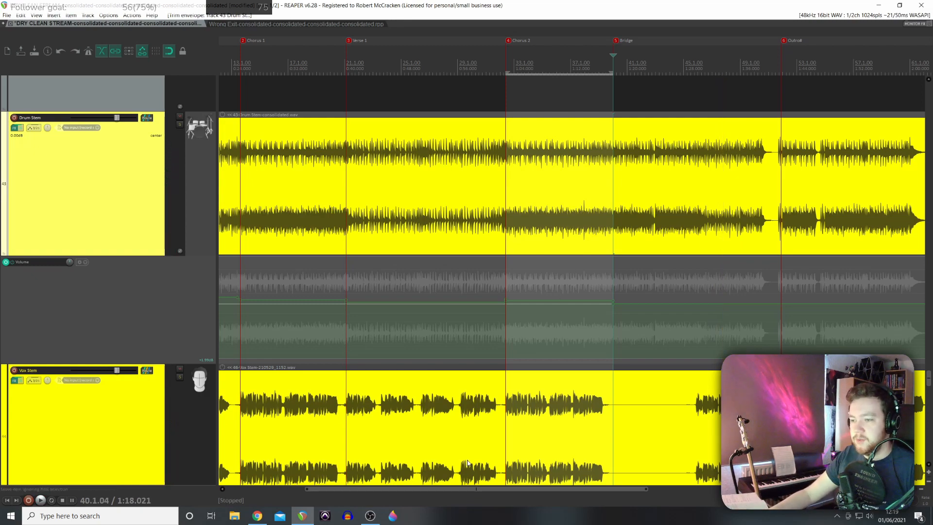
Step: Play short passages at the start of the bridge and around the vocal entry to compare the drum level
{"action": "left_click_drag", "start_coordinate": [487, 490], "coordinate": [611, 494]}
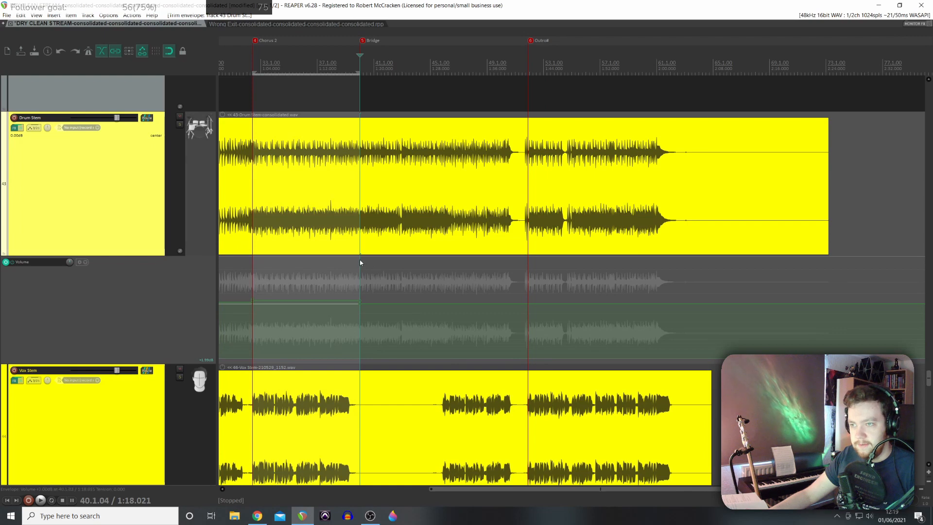
{"action": "key", "text": "space"}
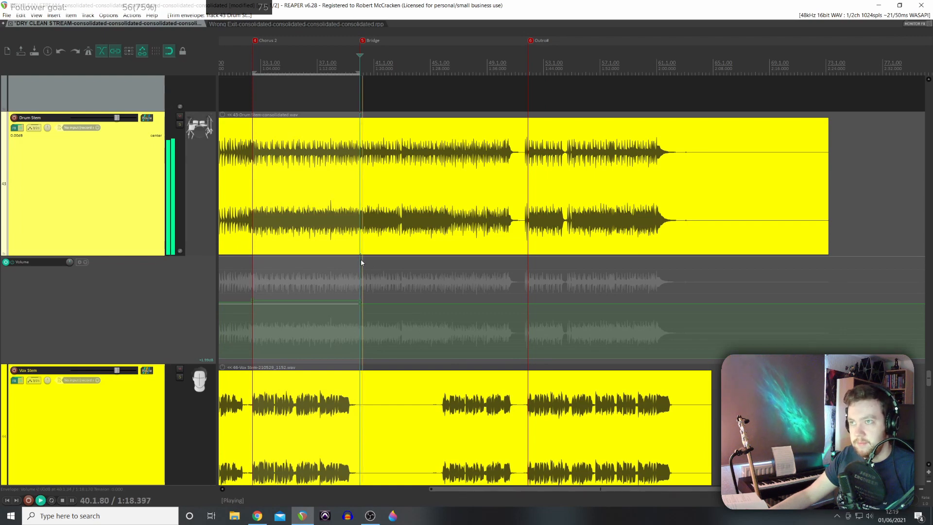
{"action": "key", "text": "space"}
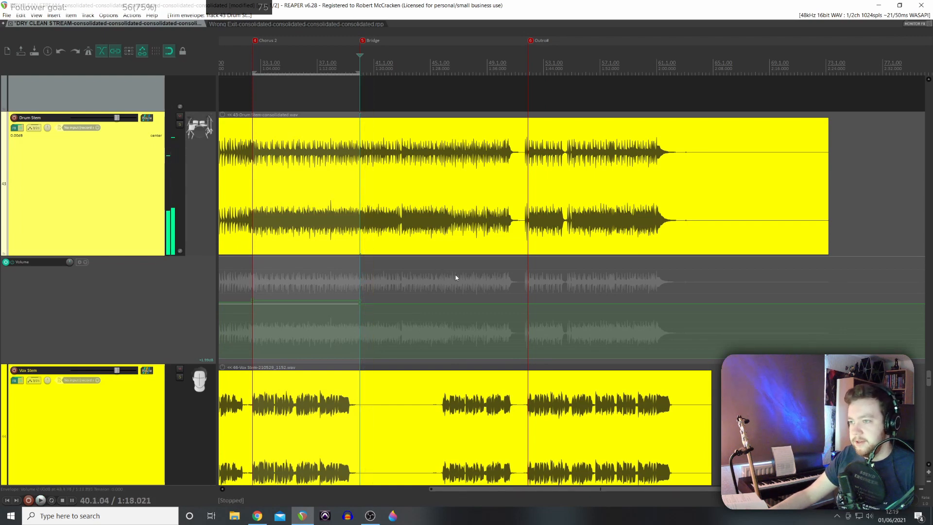
{"action": "left_click", "coordinate": [445, 278]}
{"action": "left_click", "coordinate": [440, 279]}
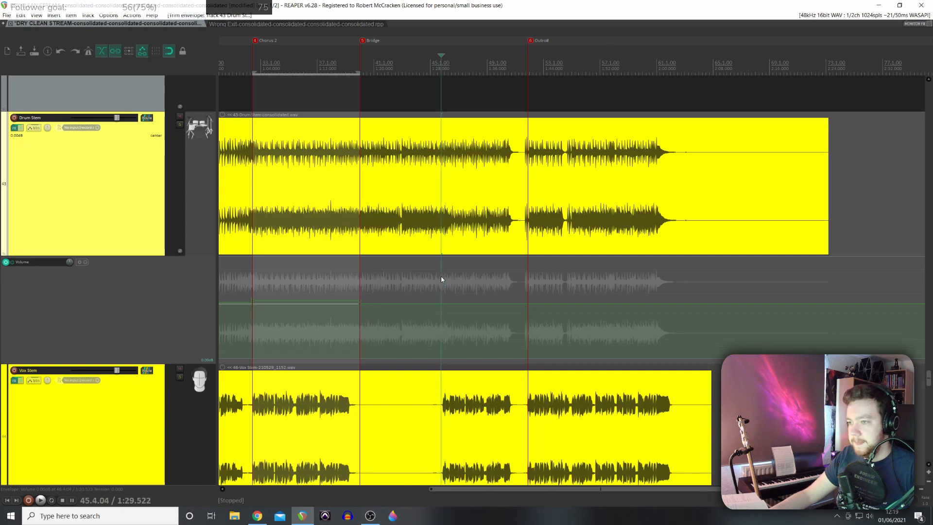
{"action": "key", "text": "space"}
{"action": "key", "text": "space"}
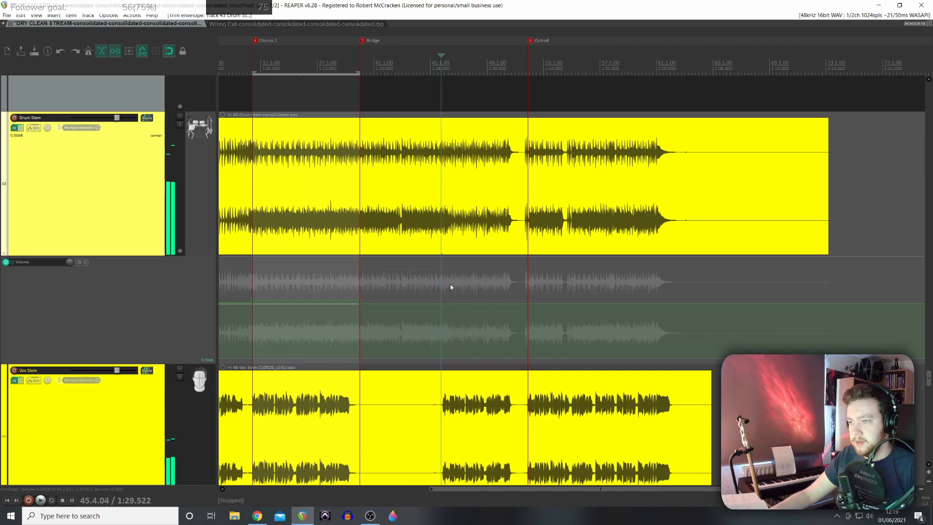
Step: Examine the vocal entry in the bridge closely and place the edit cursor just before bar 46
{"action": "scroll", "coordinate": [450, 284], "scroll_direction": "up", "scroll_amount": 8}
{"action": "key", "text": "space"}
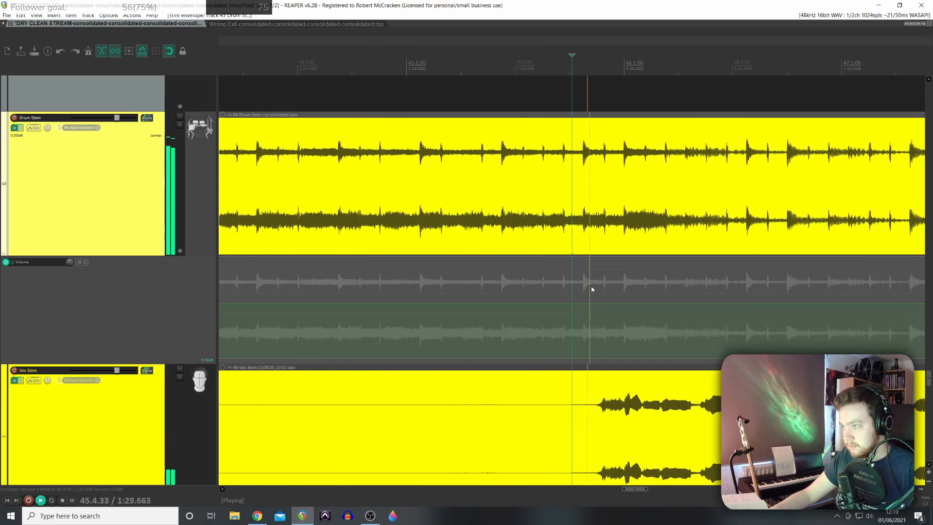
{"action": "key", "text": "space"}
{"action": "key", "text": "space"}
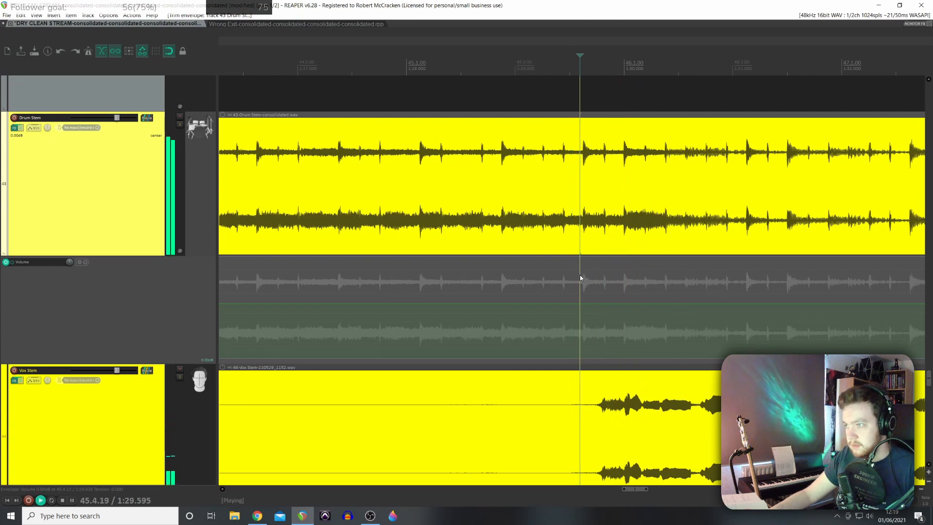
{"action": "key", "text": "space"}
{"action": "left_click", "coordinate": [618, 277]}
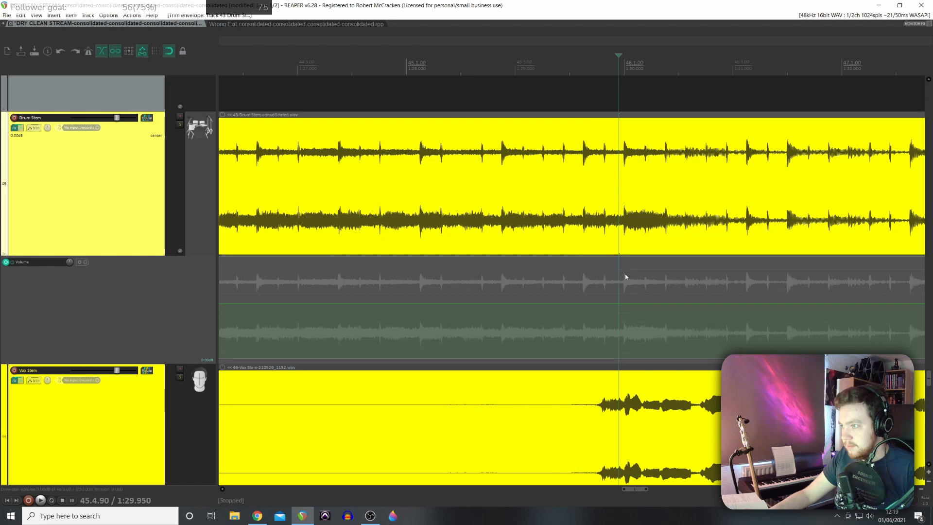
Step: Select the bridge's vocal passage from 45.4.59 to just before the outro, raise the Drum Stem volume envelope there and play it back
{"action": "left_click_drag", "start_coordinate": [566, 87], "coordinate": [882, 92]}
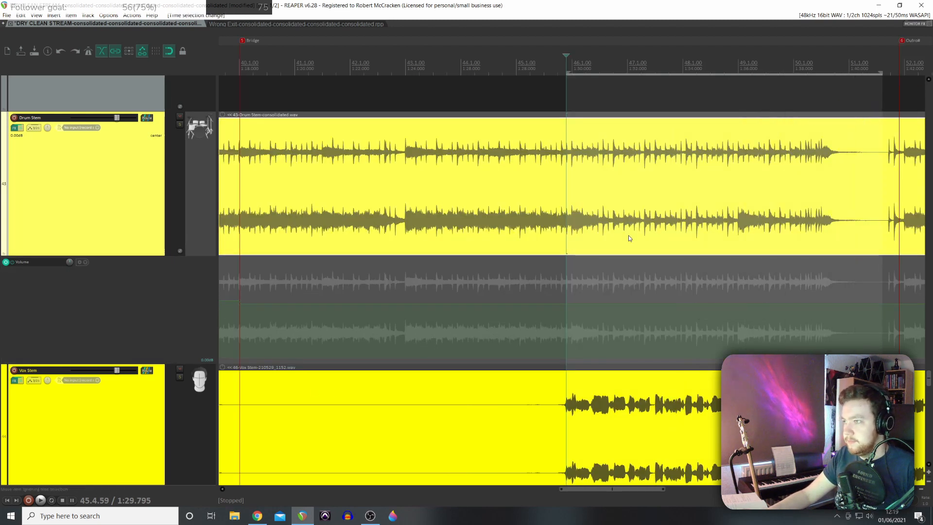
{"action": "left_click", "coordinate": [72, 266]}
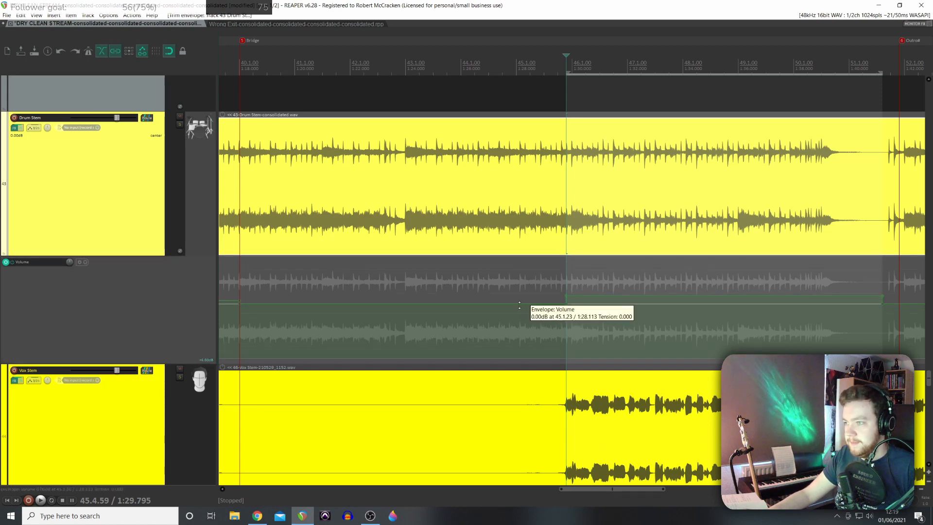
{"action": "left_click", "coordinate": [534, 326]}
{"action": "key", "text": "space"}
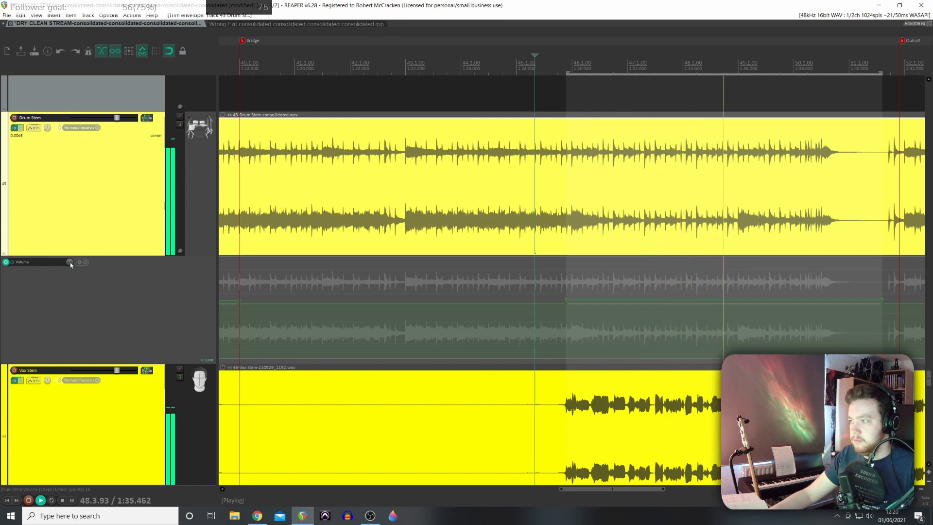
Step: Replay the bridge's vocal passage from just before the vocal entry at bar 46
{"action": "key", "text": "space"}
{"action": "left_click", "coordinate": [534, 368]}
{"action": "key", "text": "space"}
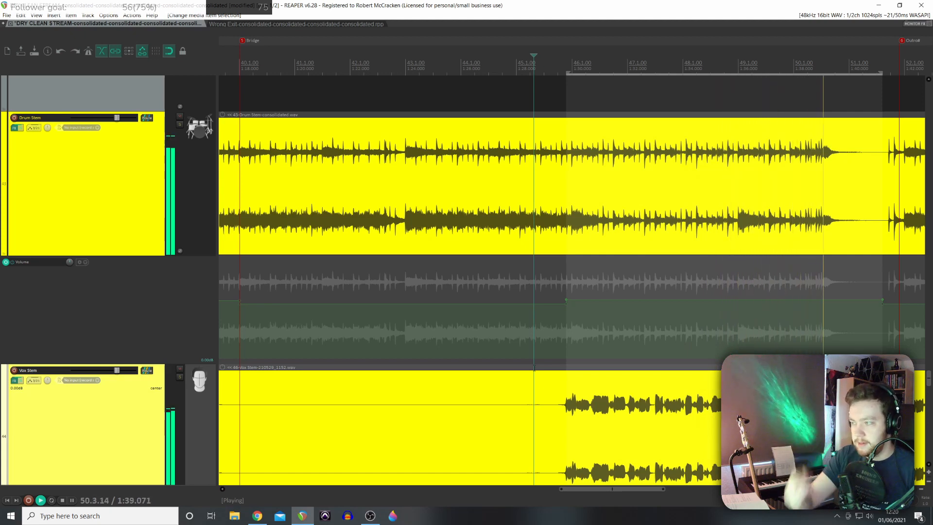
Step: Place the edit cursor at 51.3.41, just before the outro, and play the lead-in
{"action": "left_click_drag", "start_coordinate": [600, 488], "coordinate": [681, 491]}
{"action": "key", "text": "space"}
{"action": "left_click", "coordinate": [357, 265]}
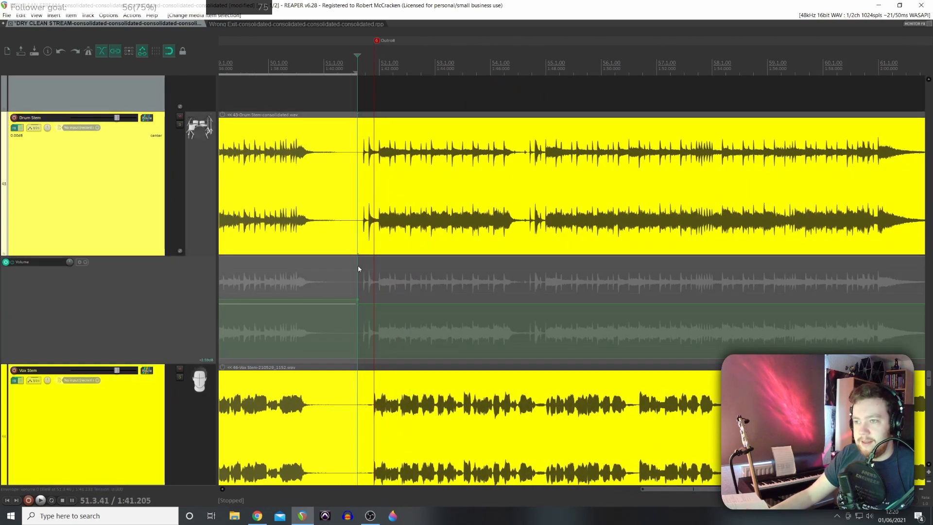
{"action": "key", "text": "space"}
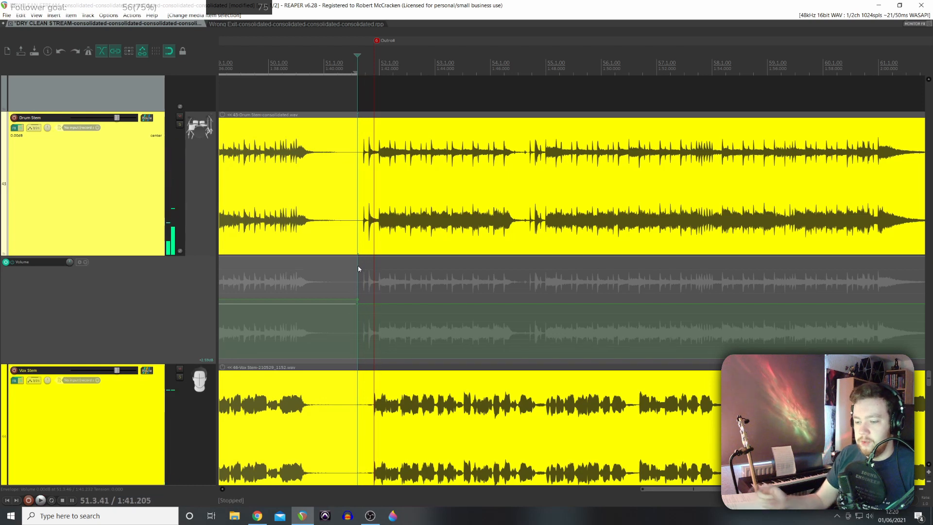
Step: Raise the Drum Stem volume envelope from the Outro marker to the end while playing from around bar 51
{"action": "left_click_drag", "start_coordinate": [690, 492], "coordinate": [701, 490]}
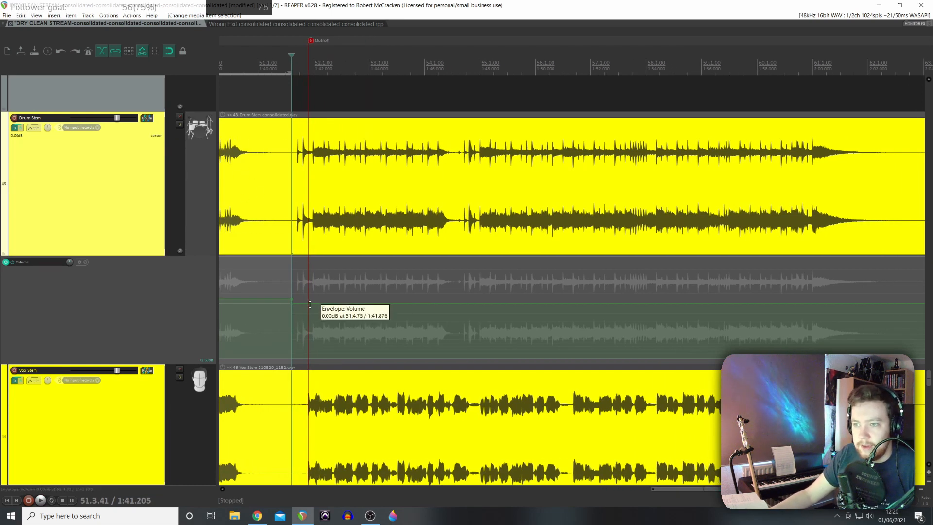
{"action": "left_click", "coordinate": [312, 263]}
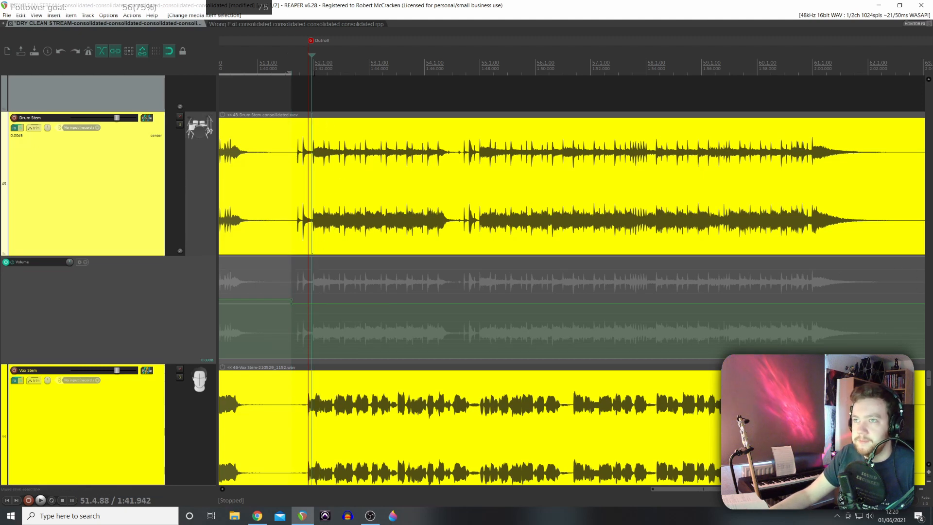
{"action": "left_click", "coordinate": [262, 323]}
{"action": "key", "text": "space"}
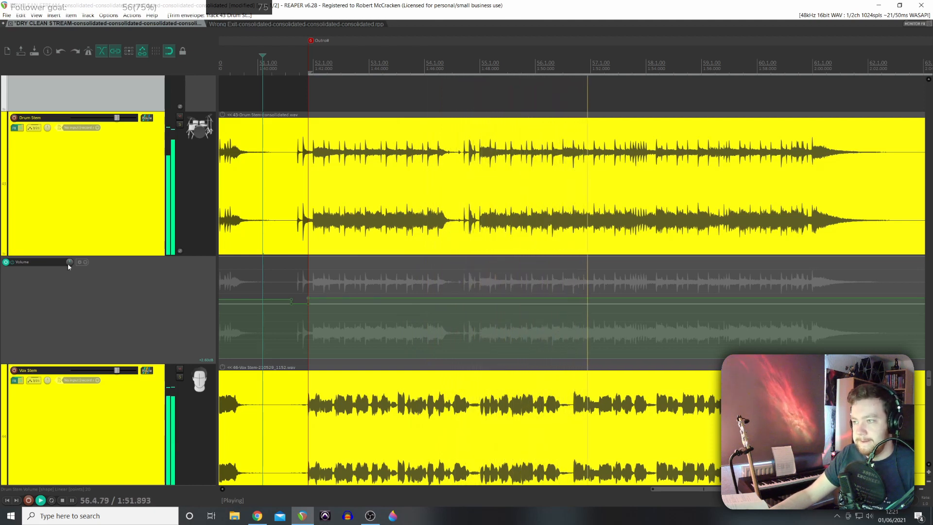
{"action": "left_click_drag", "start_coordinate": [68, 264], "coordinate": [68, 260]}
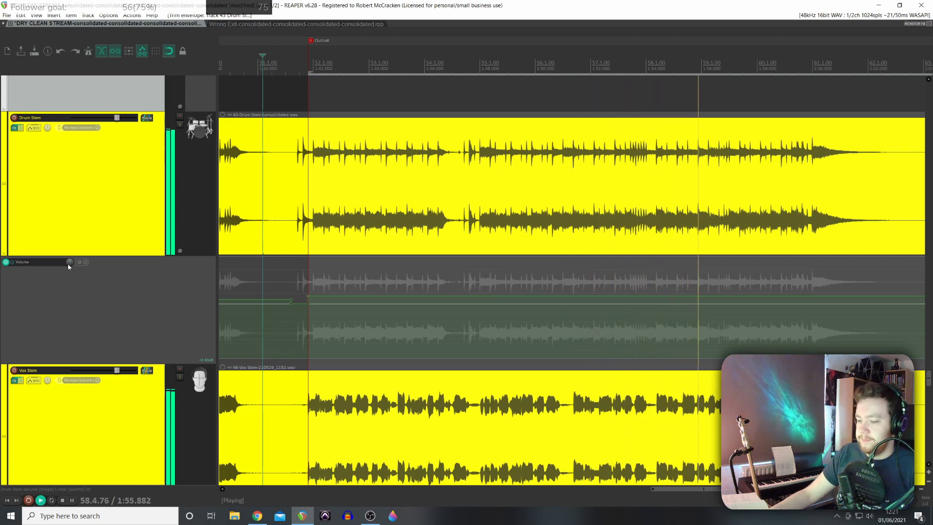
Step: Review the Drum Stem envelope across the whole song and play from the drum entry at 7.1.94
{"action": "scroll", "coordinate": [490, 314], "scroll_direction": "down", "scroll_amount": 2}
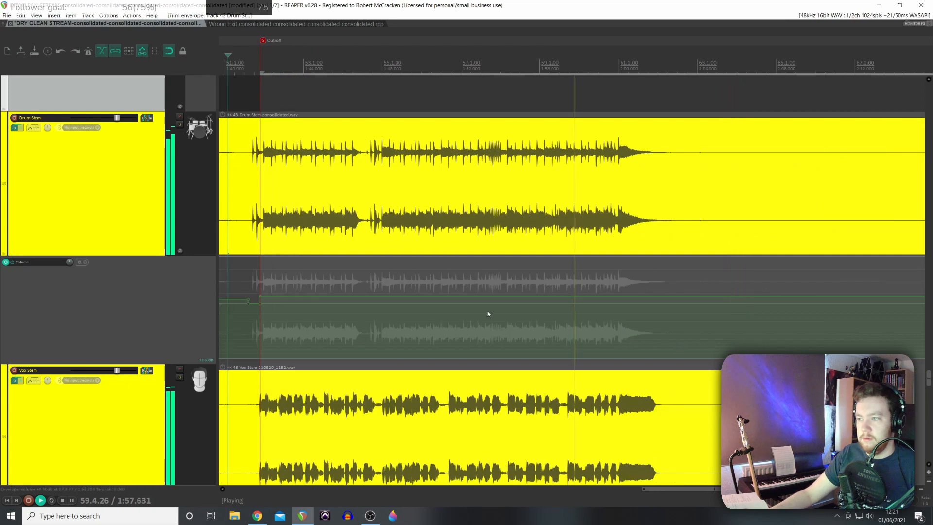
{"action": "scroll", "coordinate": [488, 309], "scroll_direction": "down", "scroll_amount": 4}
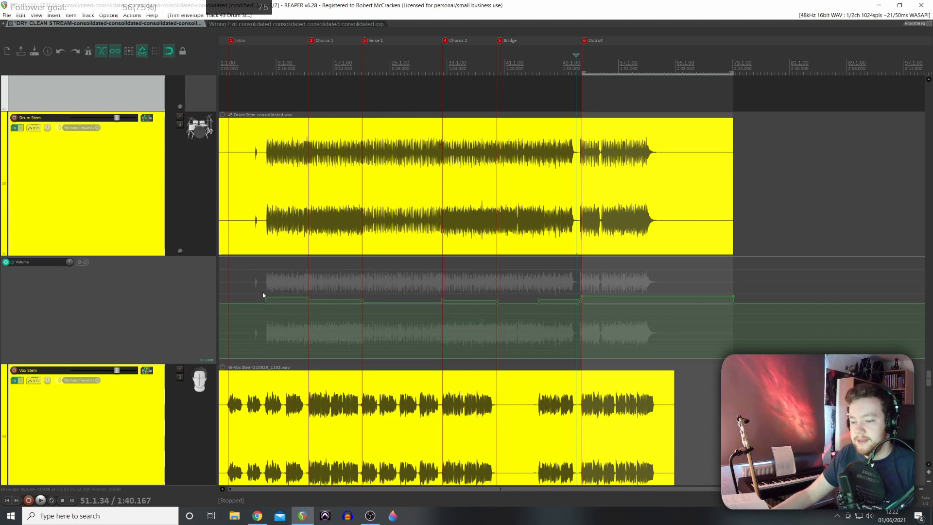
{"action": "left_click", "coordinate": [263, 275]}
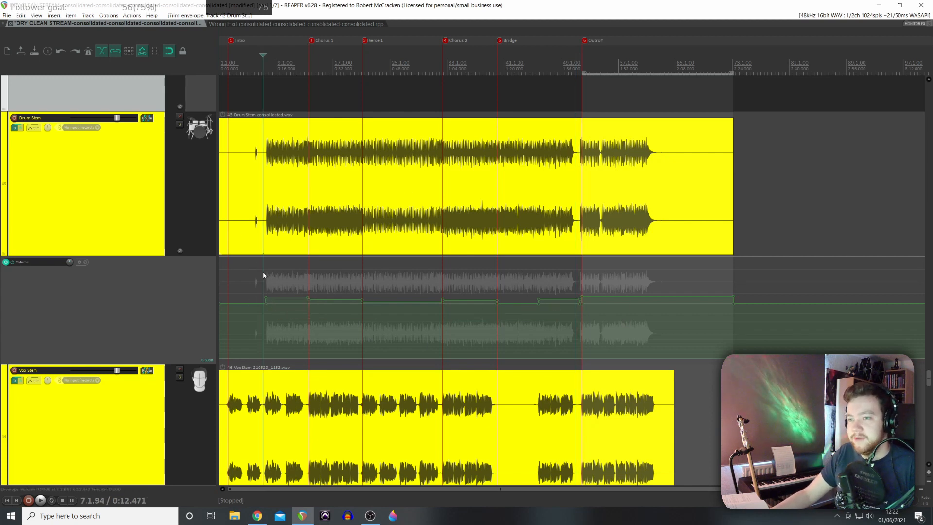
{"action": "key", "text": "space"}
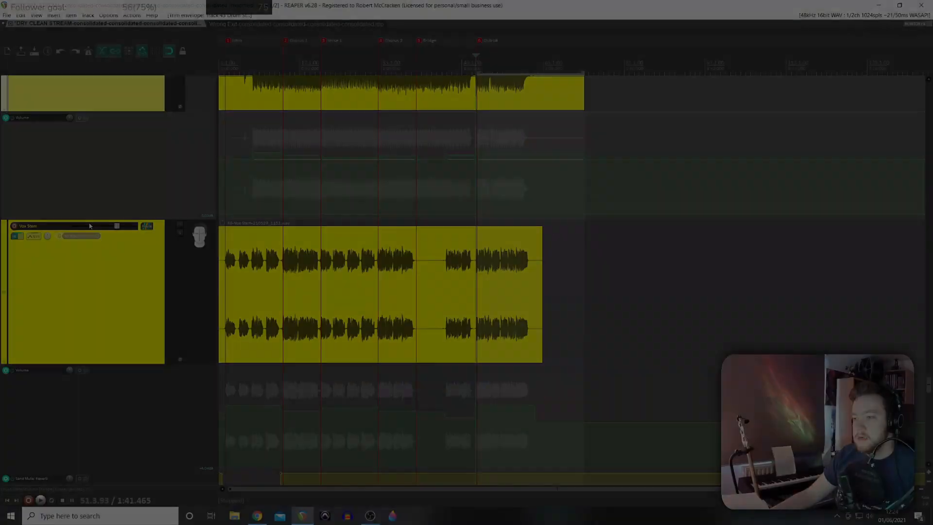
Step: Find the Guitar Stem track and play the song's intro from 2.2.25
{"action": "scroll", "coordinate": [91, 219], "scroll_direction": "up", "scroll_amount": 5}
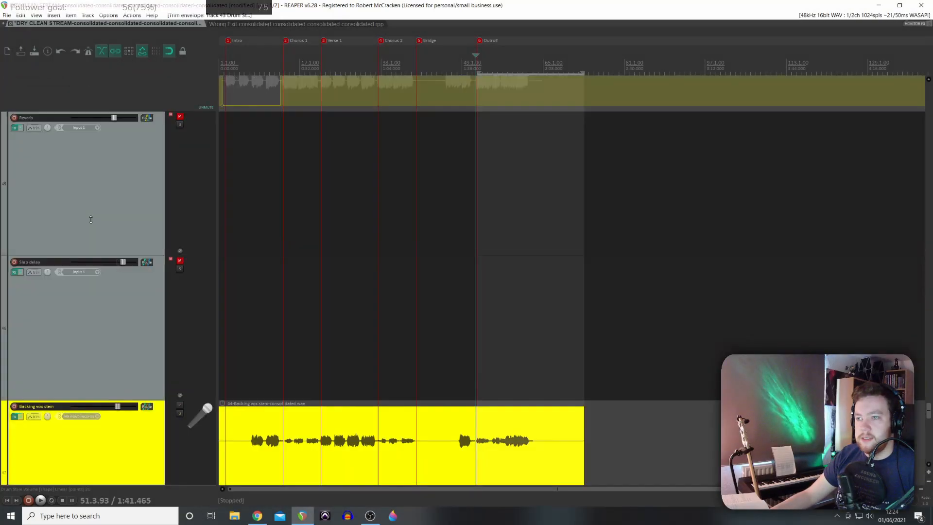
{"action": "scroll", "coordinate": [91, 219], "scroll_direction": "down", "scroll_amount": 4}
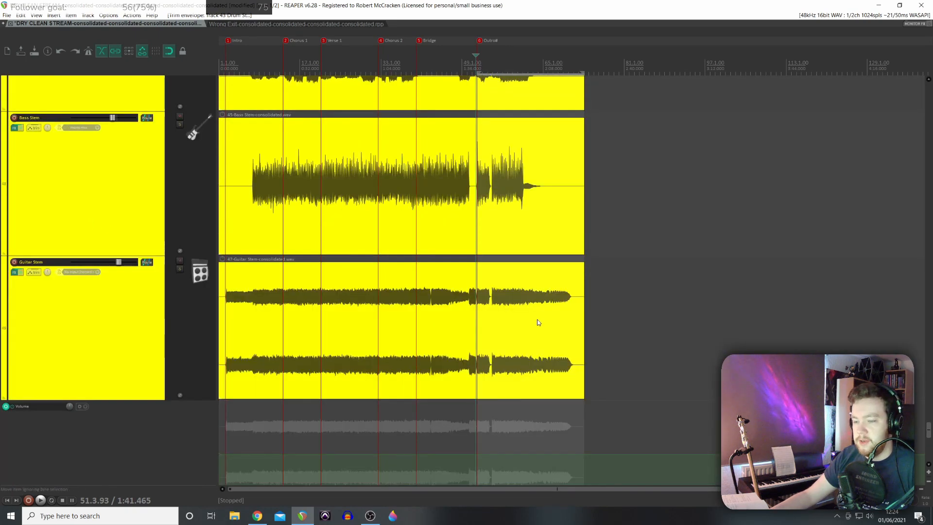
{"action": "scroll", "coordinate": [355, 306], "scroll_direction": "down", "scroll_amount": 1}
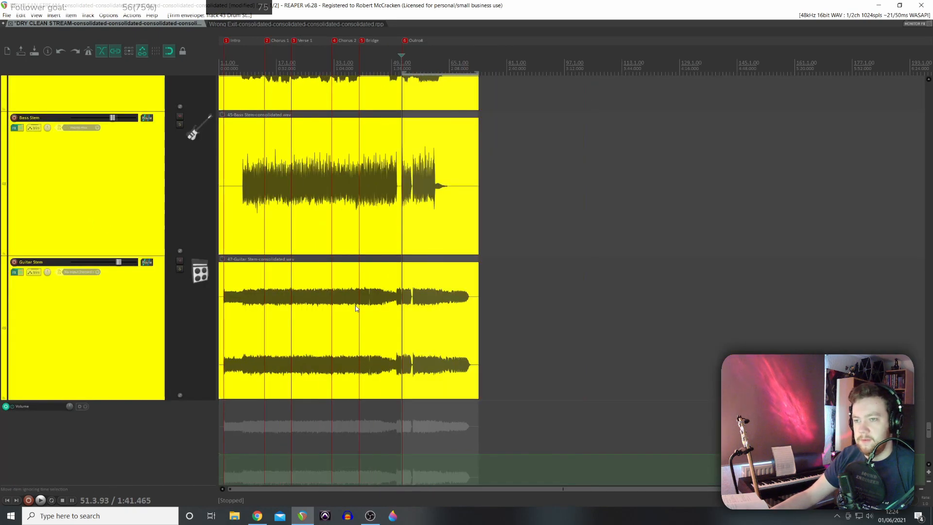
{"action": "scroll", "coordinate": [356, 306], "scroll_direction": "up", "scroll_amount": 4}
{"action": "scroll", "coordinate": [361, 309], "scroll_direction": "down", "scroll_amount": 2}
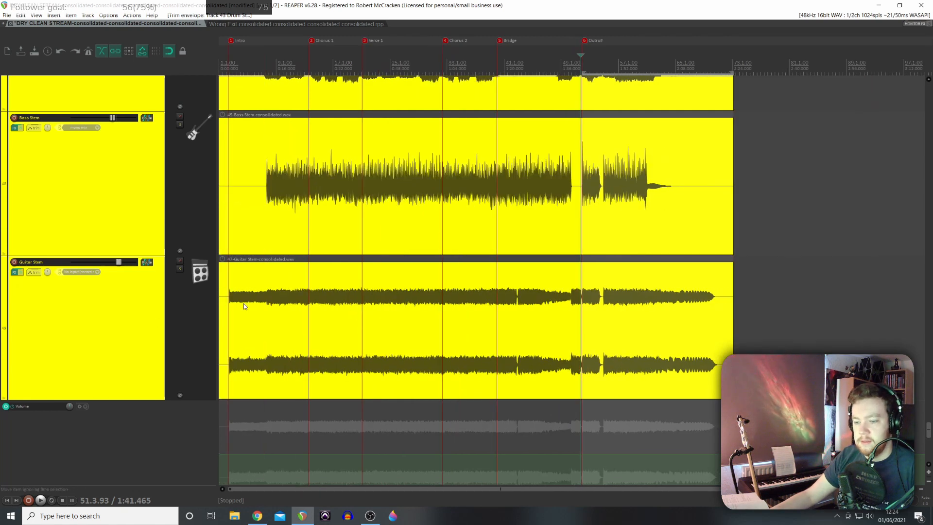
{"action": "left_click", "coordinate": [228, 284]}
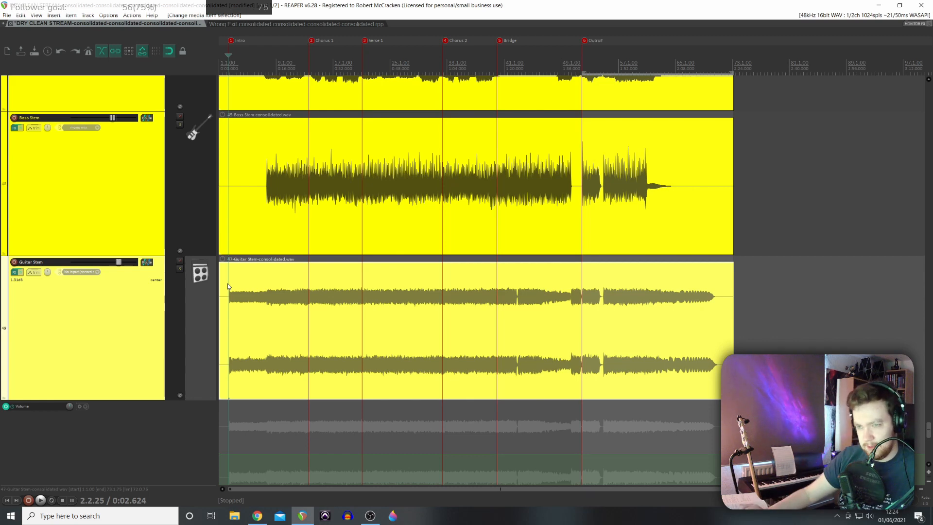
{"action": "key", "text": "space"}
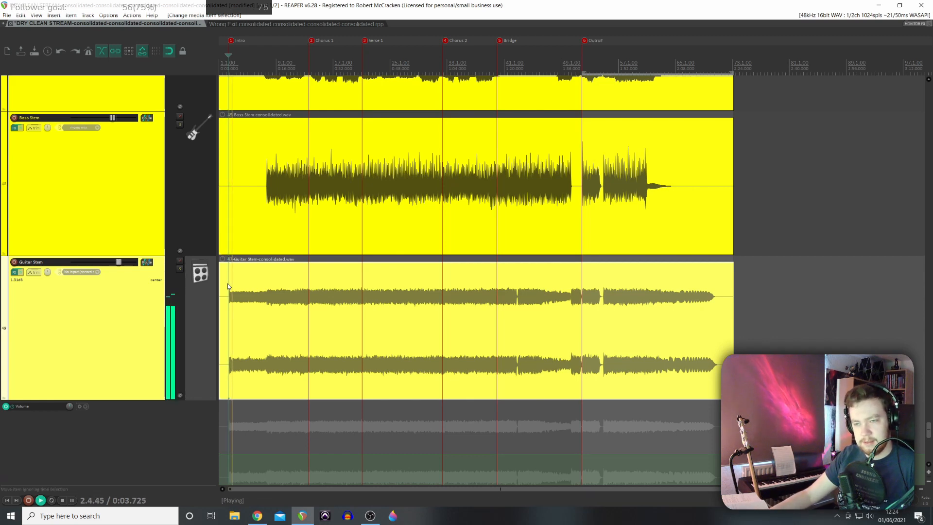
Step: Draw a short freehand bump in the Guitar Stem volume envelope at the start of the intro and play it
{"action": "scroll", "coordinate": [270, 302], "scroll_direction": "up", "scroll_amount": 2}
{"action": "scroll", "coordinate": [270, 303], "scroll_direction": "up", "scroll_amount": 3}
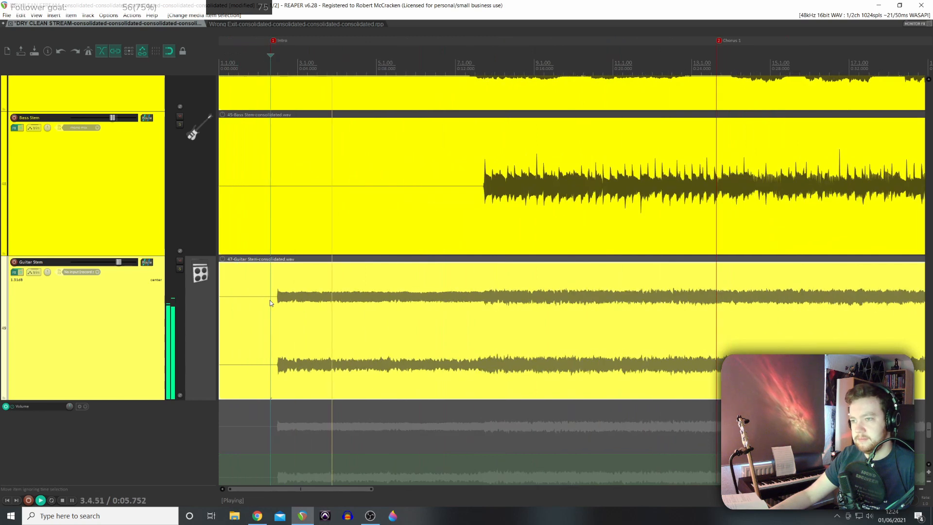
{"action": "key", "text": "space"}
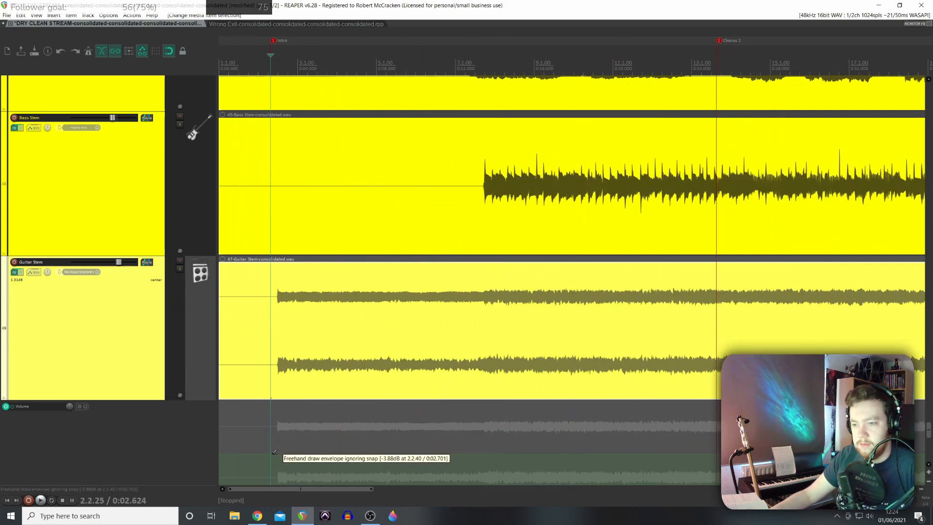
{"action": "left_click_drag", "start_coordinate": [275, 452], "coordinate": [285, 456]}
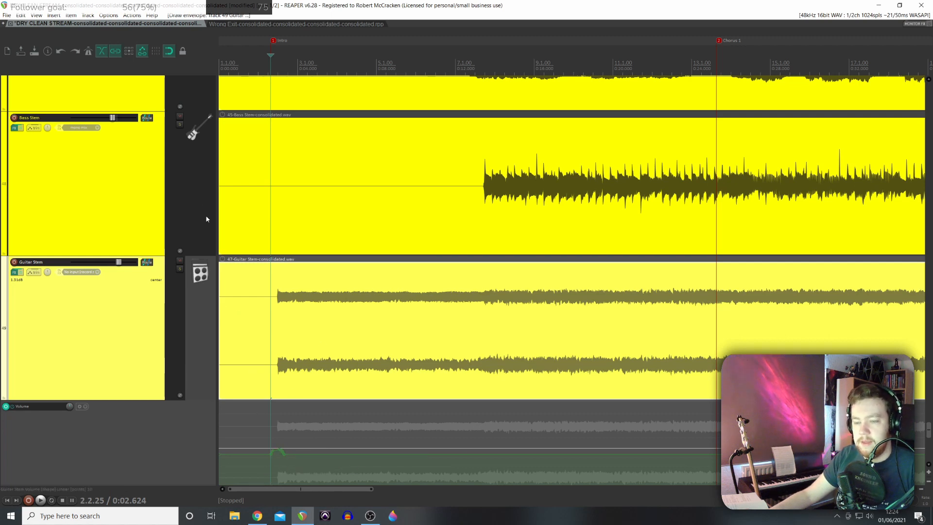
{"action": "scroll", "coordinate": [310, 415], "scroll_direction": "up", "scroll_amount": 4}
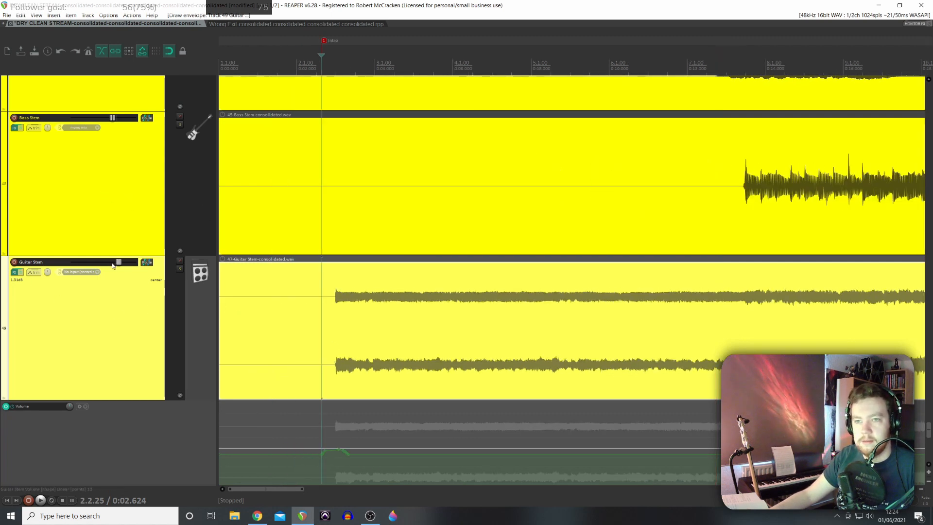
{"action": "key", "text": "space"}
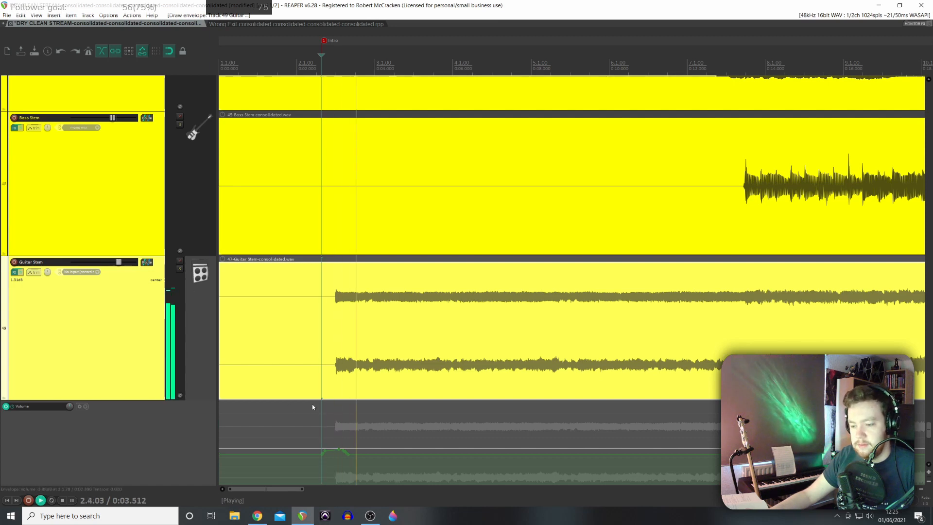
{"action": "key", "text": "space"}
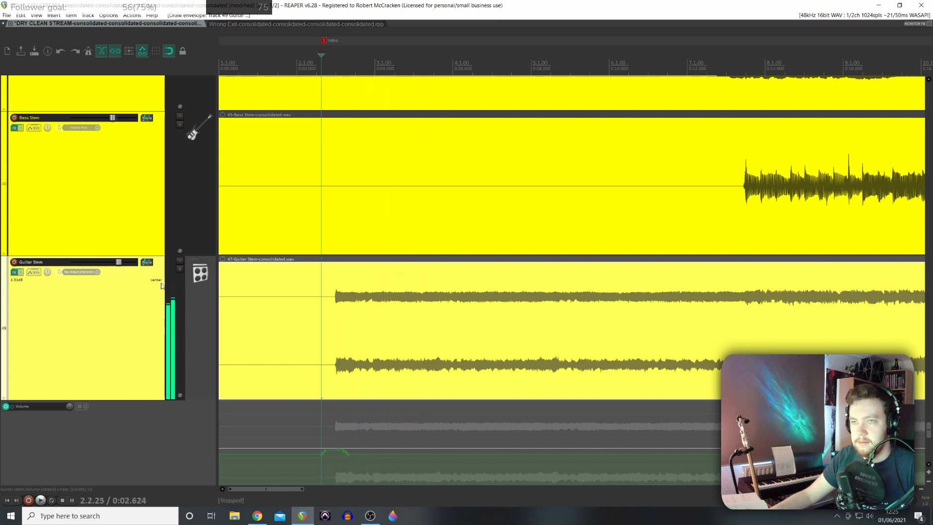
Step: Play the song from 1.3.20 through the intro, following the Guitar Stem level past the bass entry
{"action": "left_click", "coordinate": [262, 401]}
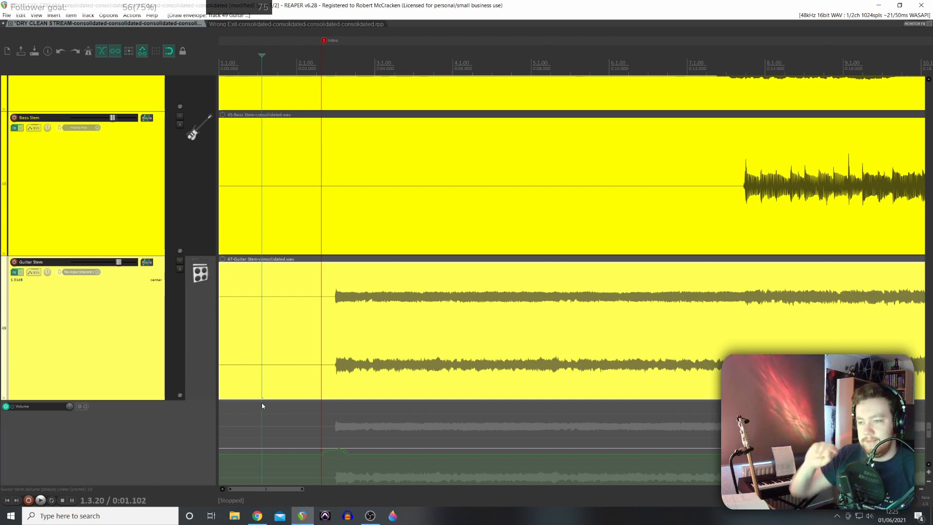
{"action": "key", "text": "space"}
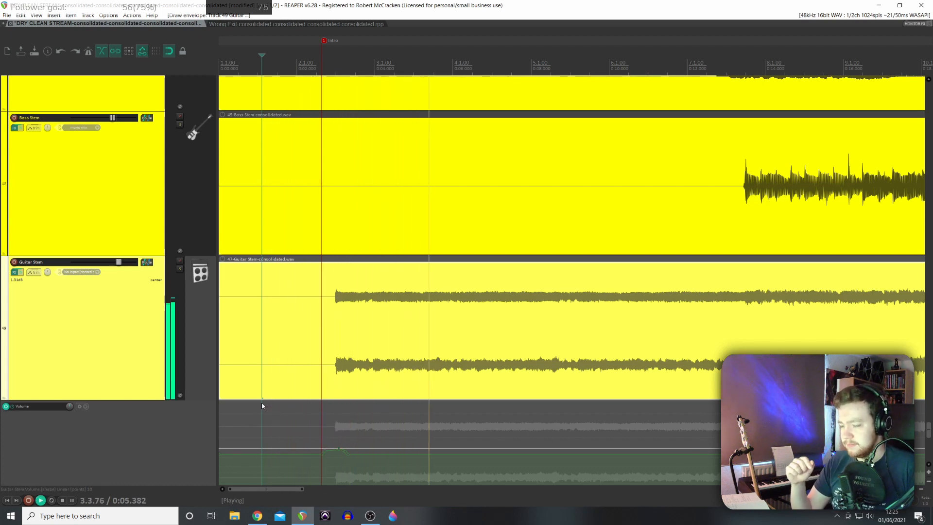
{"action": "left_click_drag", "start_coordinate": [282, 489], "coordinate": [316, 492]}
{"action": "scroll", "coordinate": [356, 429], "scroll_direction": "down", "scroll_amount": 1}
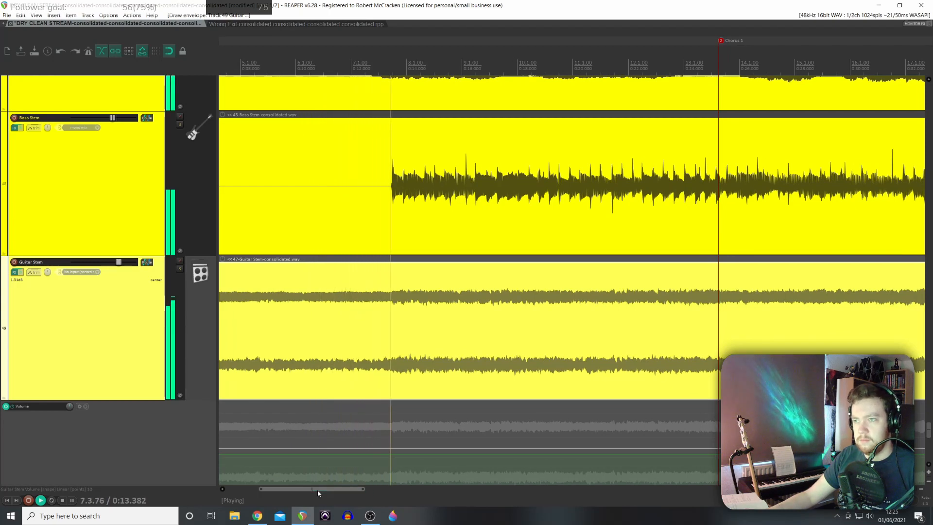
{"action": "left_click_drag", "start_coordinate": [318, 490], "coordinate": [352, 493]}
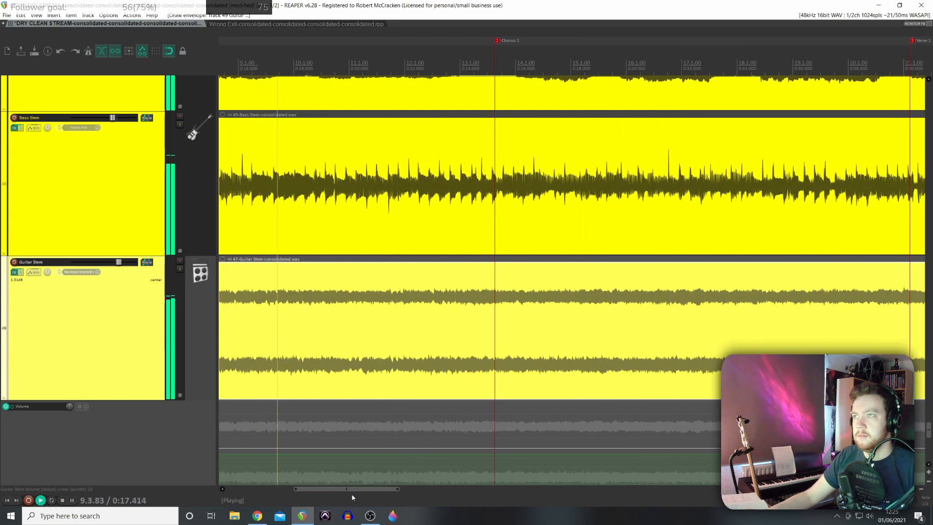
{"action": "scroll", "coordinate": [364, 437], "scroll_direction": "down", "scroll_amount": 4}
{"action": "scroll", "coordinate": [363, 435], "scroll_direction": "down", "scroll_amount": 2}
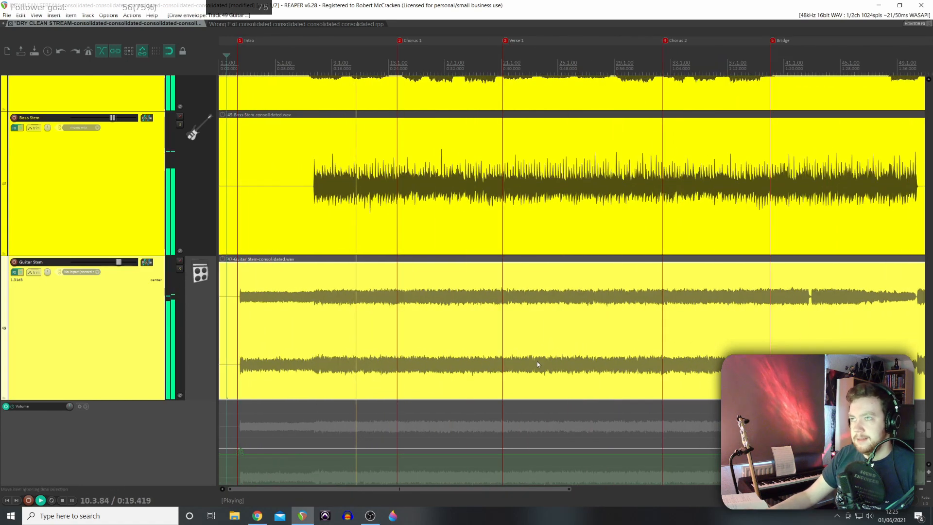
{"action": "scroll", "coordinate": [486, 391], "scroll_direction": "down", "scroll_amount": 3}
{"action": "key", "text": "space"}
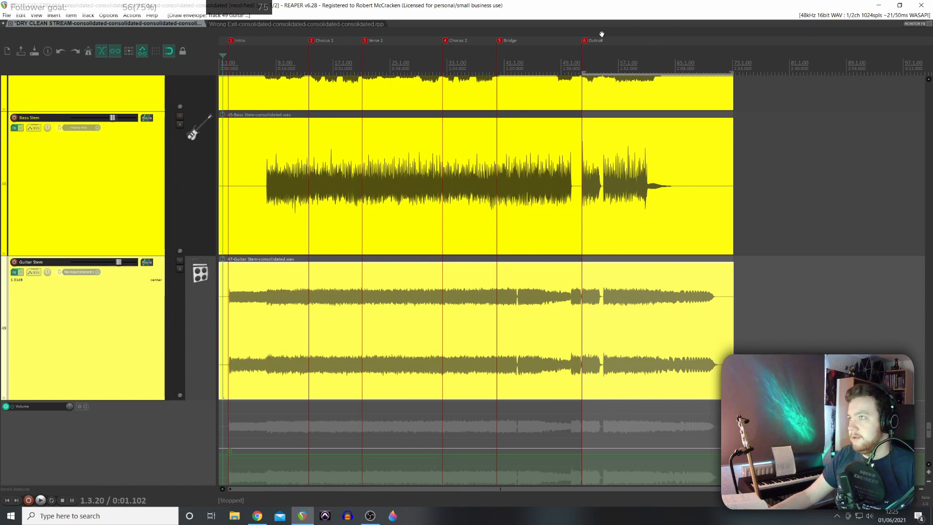
Step: Play the opening of the outro from the Outro marker to judge the Guitar Stem level
{"action": "left_click", "coordinate": [585, 43]}
{"action": "key", "text": "space"}
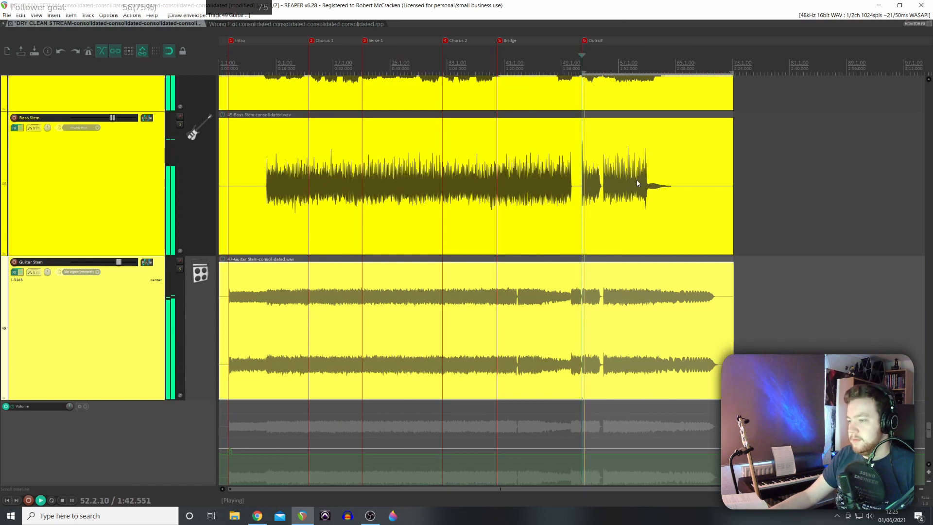
{"action": "left_click_drag", "start_coordinate": [345, 490], "coordinate": [467, 493]}
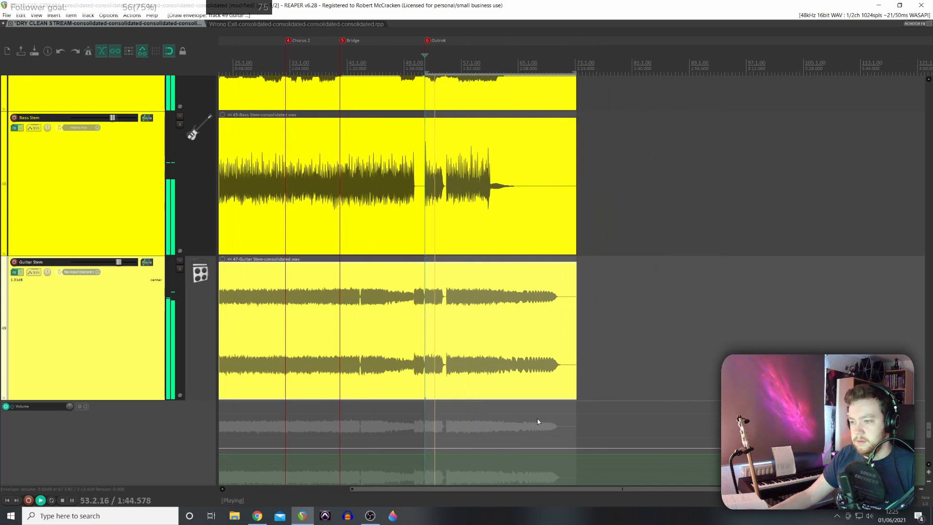
{"action": "scroll", "coordinate": [537, 422], "scroll_direction": "up", "scroll_amount": 3}
{"action": "key", "text": "space"}
Step: Replay the opening of the outro from the Outro marker up to the pause in the Guitar Stem
{"action": "scroll", "coordinate": [554, 365], "scroll_direction": "down", "scroll_amount": 2}
{"action": "scroll", "coordinate": [69, 375], "scroll_direction": "down", "scroll_amount": 3}
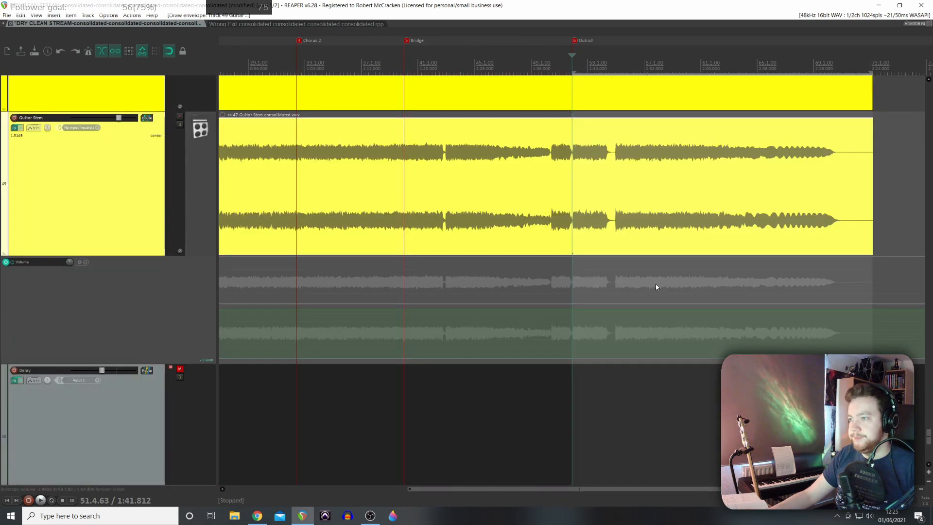
{"action": "key", "text": "space"}
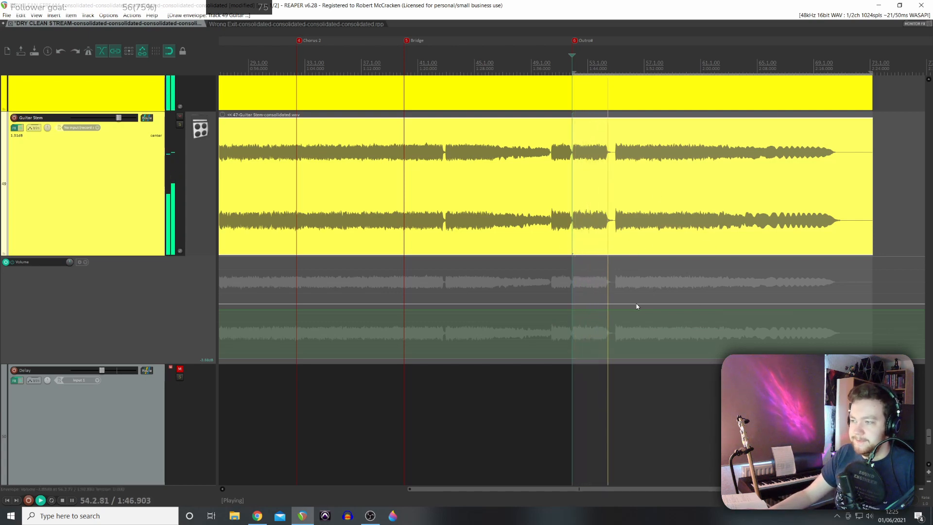
{"action": "key", "text": "space"}
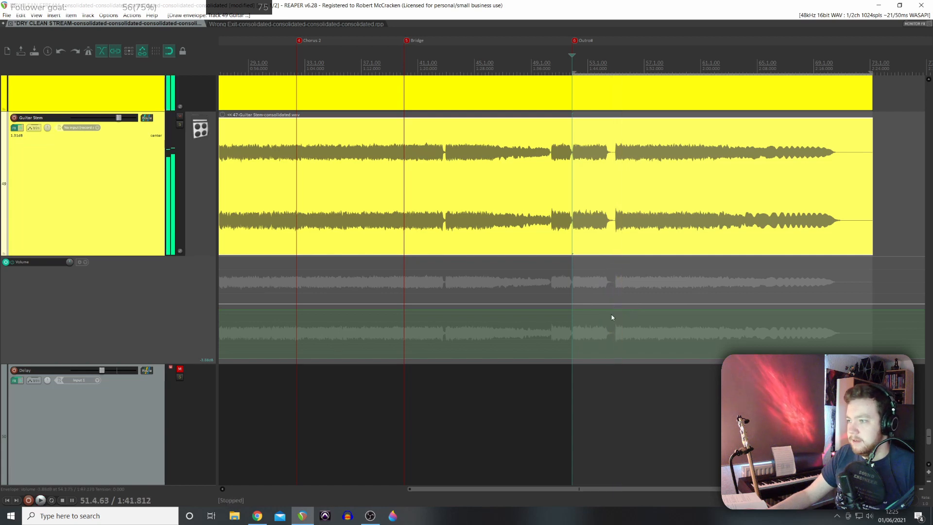
Step: Raise the Guitar Stem volume envelope to -0.08 dB from 54.4.08 to past the song's end and play that section
{"action": "left_click", "coordinate": [613, 317]}
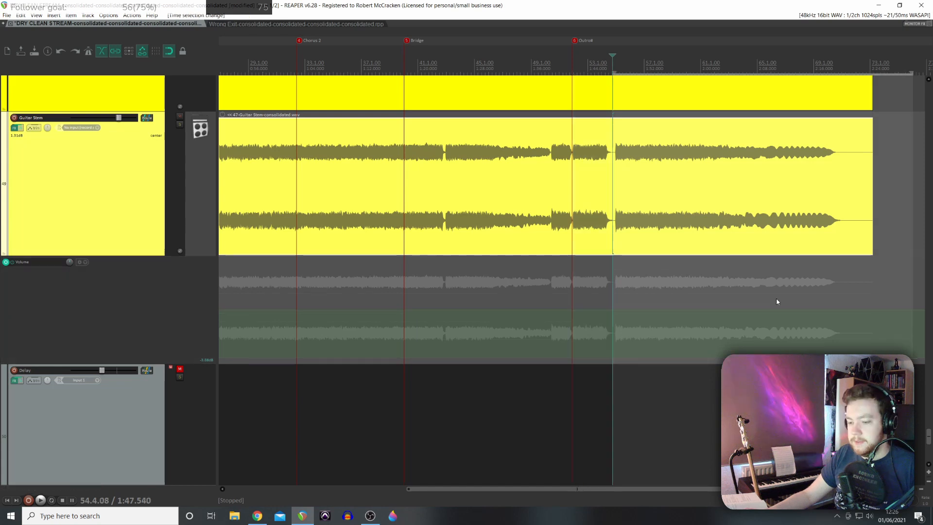
{"action": "left_click", "coordinate": [71, 266]}
{"action": "left_click_drag", "start_coordinate": [70, 262], "coordinate": [70, 261]}
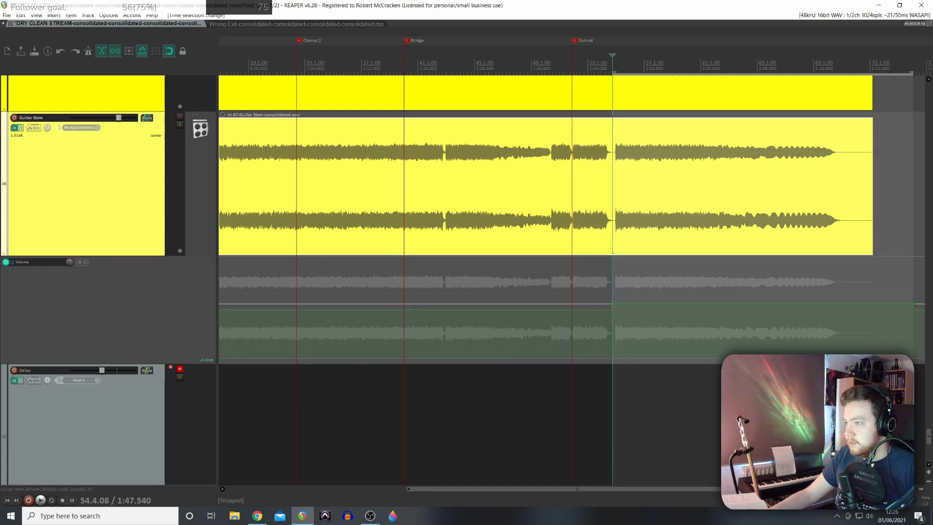
{"action": "key", "text": "space"}
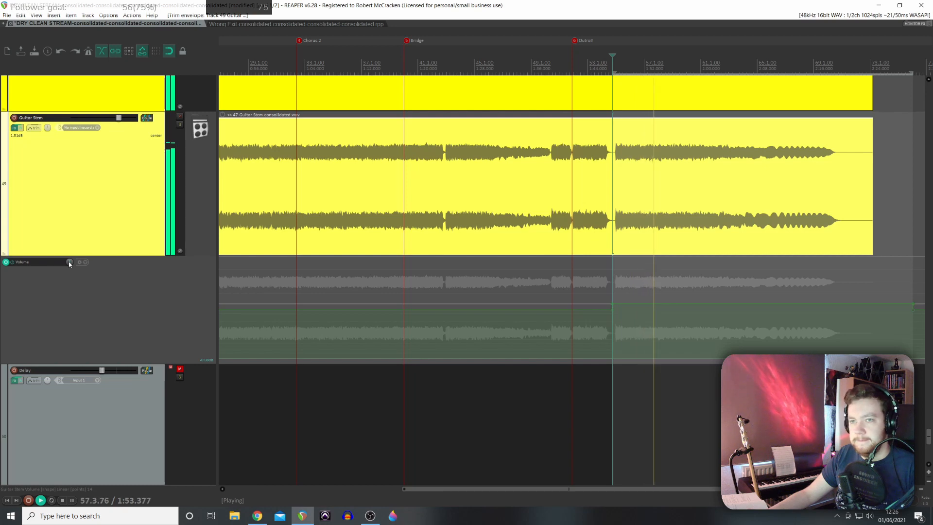
{"action": "left_click_drag", "start_coordinate": [69, 263], "coordinate": [69, 263]}
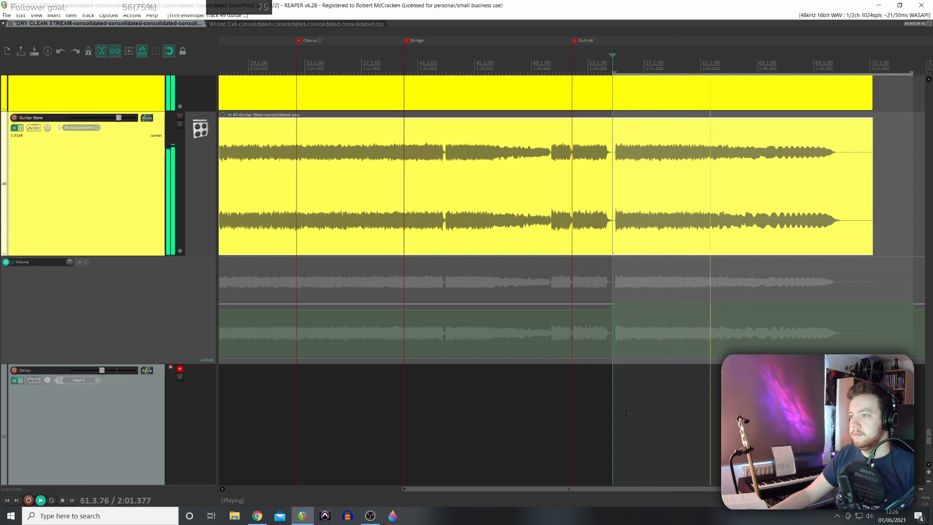
{"action": "key", "text": "space"}
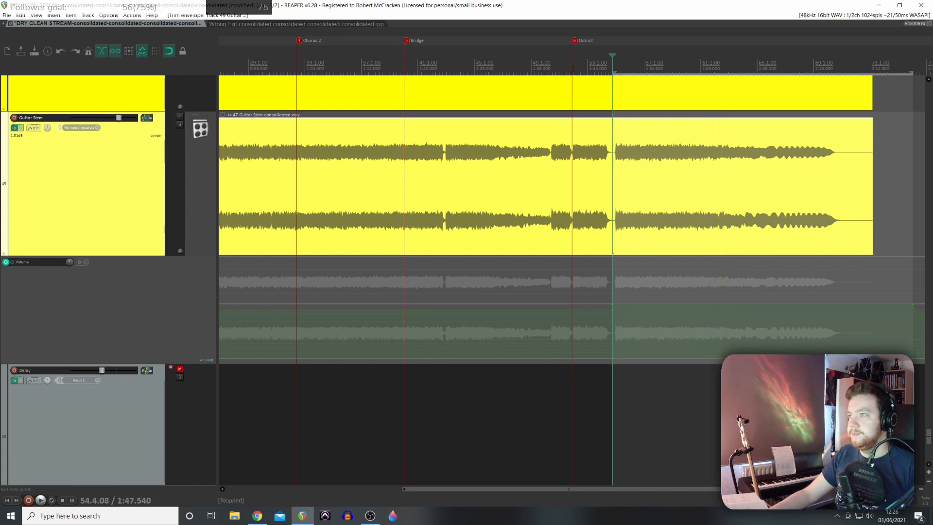
Step: Raise the Guitar Stem volume envelope to -1.88 dB between the Outro marker and 54.4.08
{"action": "left_click", "coordinate": [573, 69]}
{"action": "left_click_drag", "start_coordinate": [572, 69], "coordinate": [613, 71]}
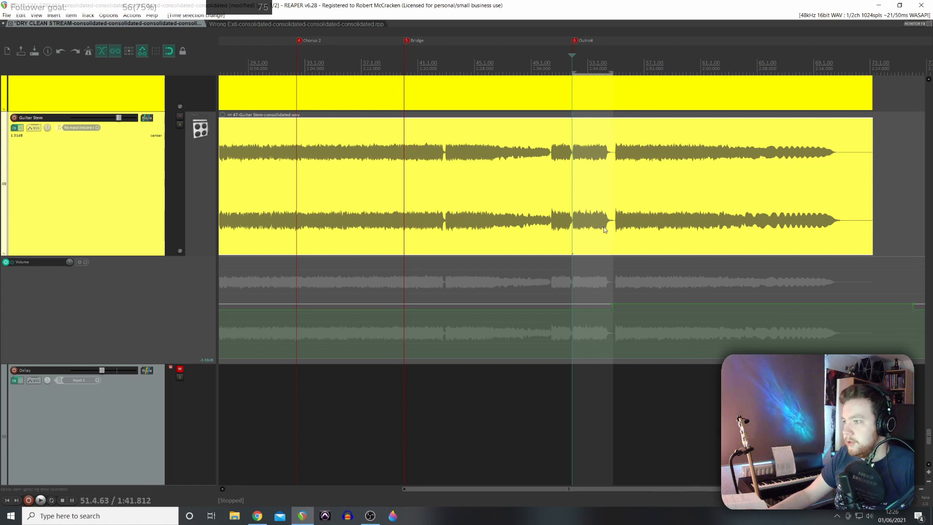
{"action": "scroll", "coordinate": [589, 236], "scroll_direction": "up", "scroll_amount": 5}
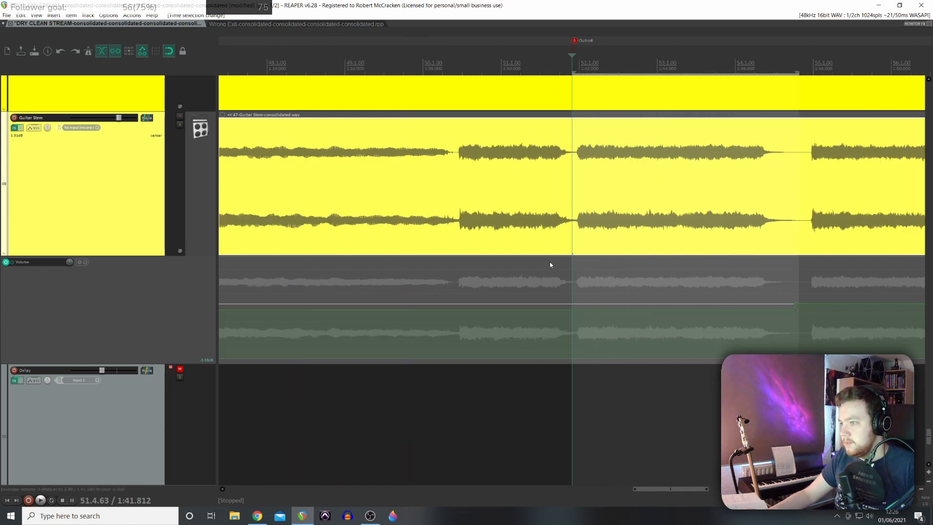
{"action": "left_click", "coordinate": [575, 272]}
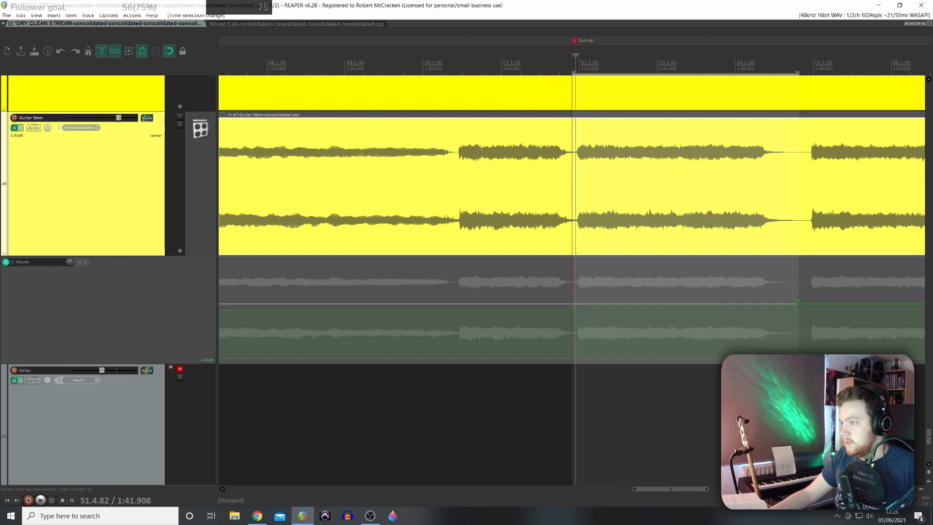
Step: Play the song from 50.1.85 through the outro to judge the Guitar Stem's level changes
{"action": "left_click", "coordinate": [440, 266]}
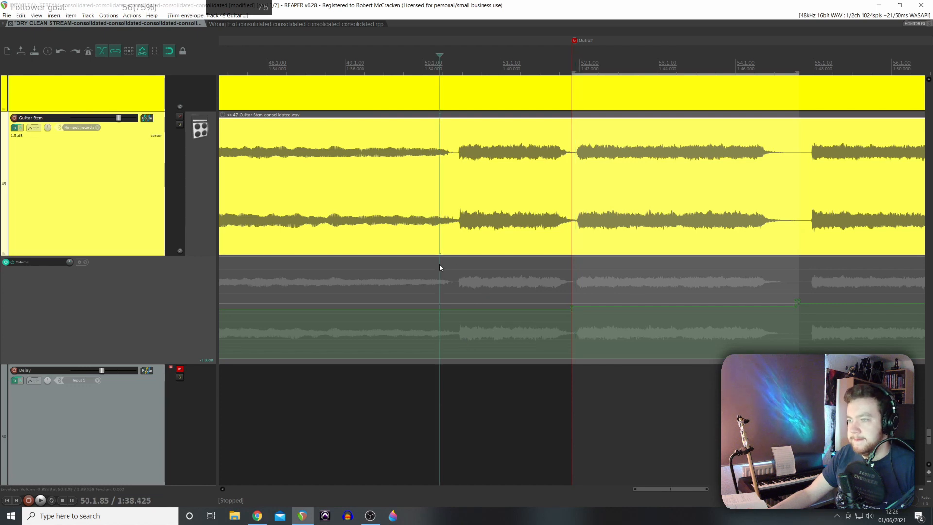
{"action": "key", "text": "space"}
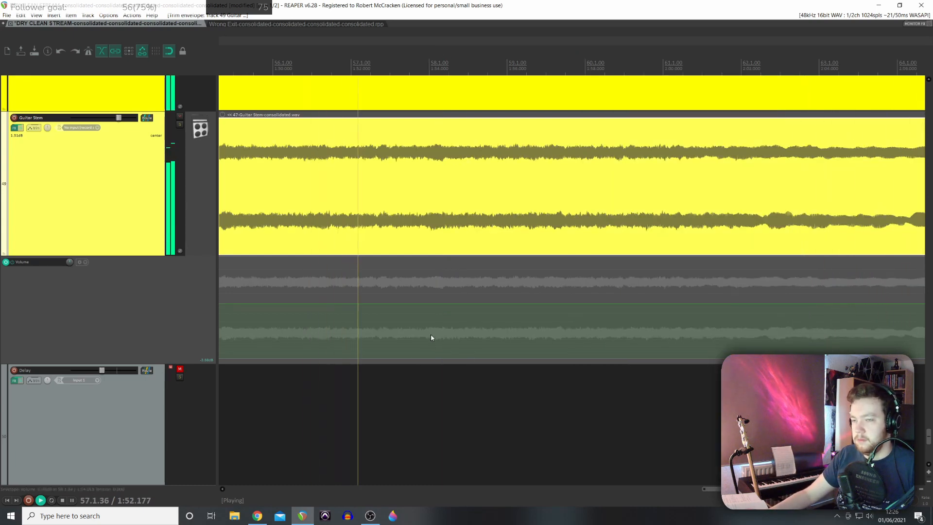
{"action": "scroll", "coordinate": [432, 314], "scroll_direction": "down", "scroll_amount": 5}
{"action": "scroll", "coordinate": [432, 318], "scroll_direction": "down", "scroll_amount": 4}
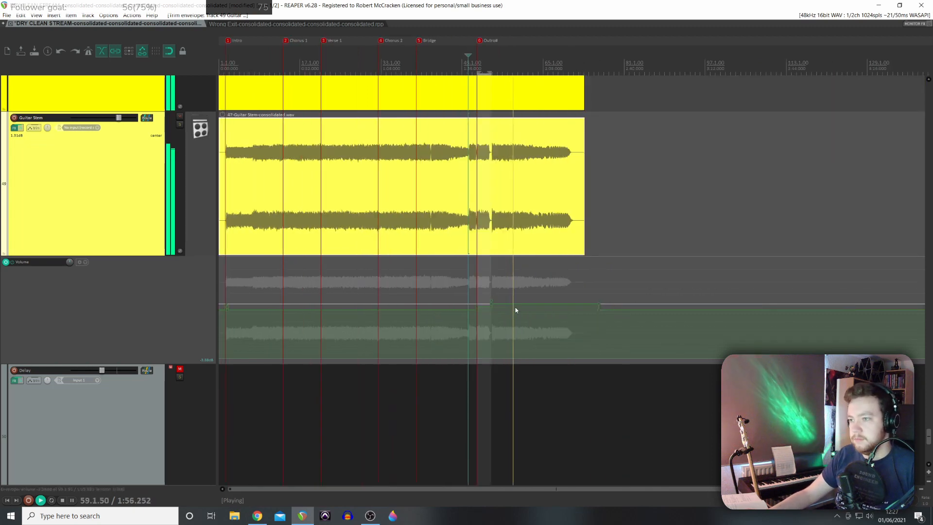
{"action": "key", "text": "space"}
Step: Draw a short freehand bump in the Guitar Stem volume envelope where the guitar re-enters after the outro pause, around 54.4.87
{"action": "scroll", "coordinate": [500, 301], "scroll_direction": "up", "scroll_amount": 3}
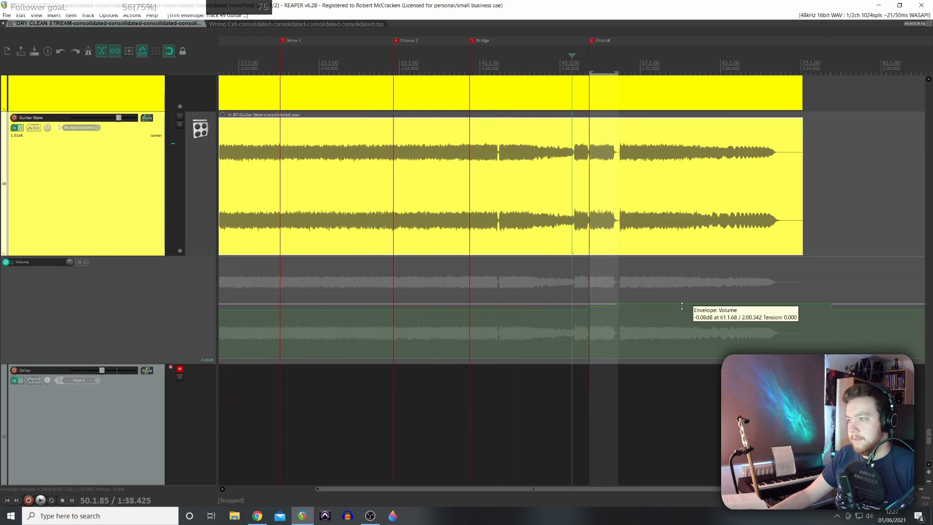
{"action": "scroll", "coordinate": [630, 326], "scroll_direction": "up", "scroll_amount": 3}
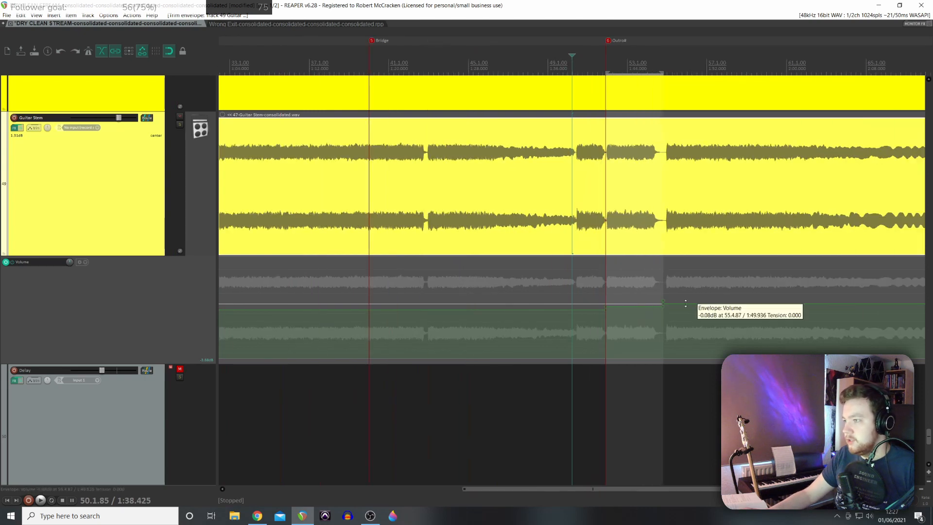
{"action": "left_click", "coordinate": [669, 260]}
{"action": "scroll", "coordinate": [632, 264], "scroll_direction": "up", "scroll_amount": 6}
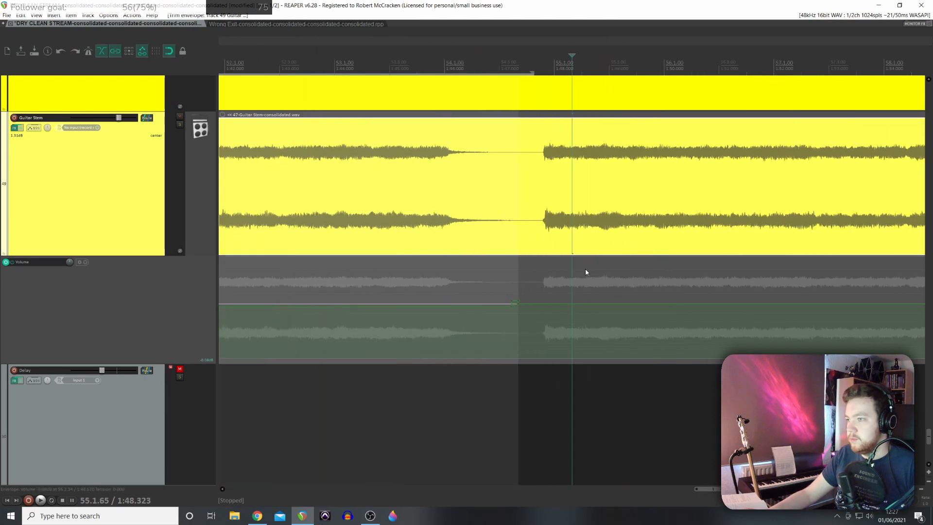
{"action": "left_click", "coordinate": [512, 260]}
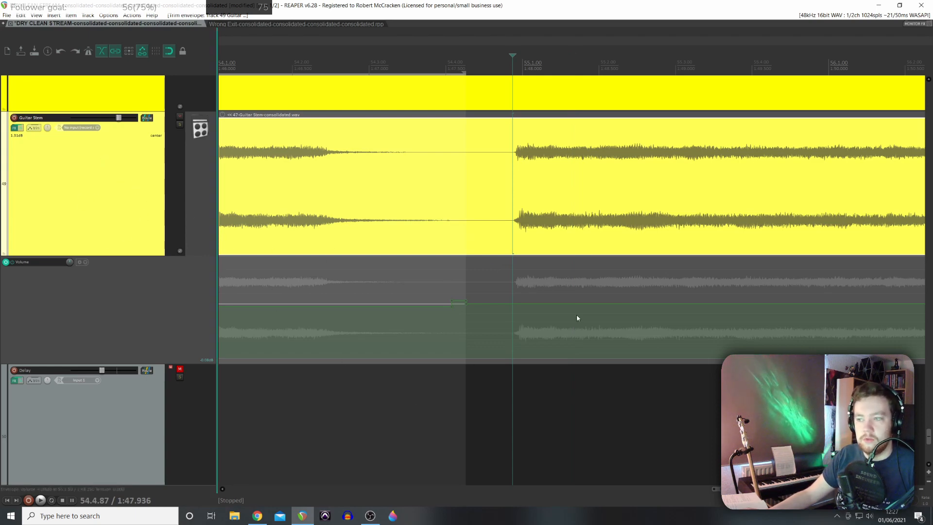
{"action": "left_click_drag", "start_coordinate": [510, 304], "coordinate": [526, 305]}
{"action": "key", "text": "space"}
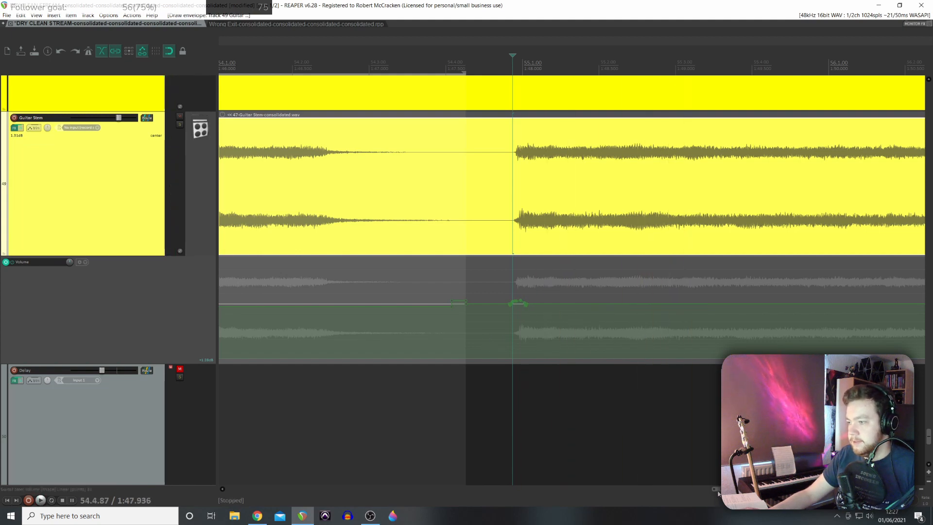
Step: Draw a short freehand bump in the Guitar Stem volume envelope at the first guitar attack after the Outro marker, around 51.4.90
{"action": "scroll", "coordinate": [384, 276], "scroll_direction": "down", "scroll_amount": 5}
{"action": "left_click", "coordinate": [453, 298]}
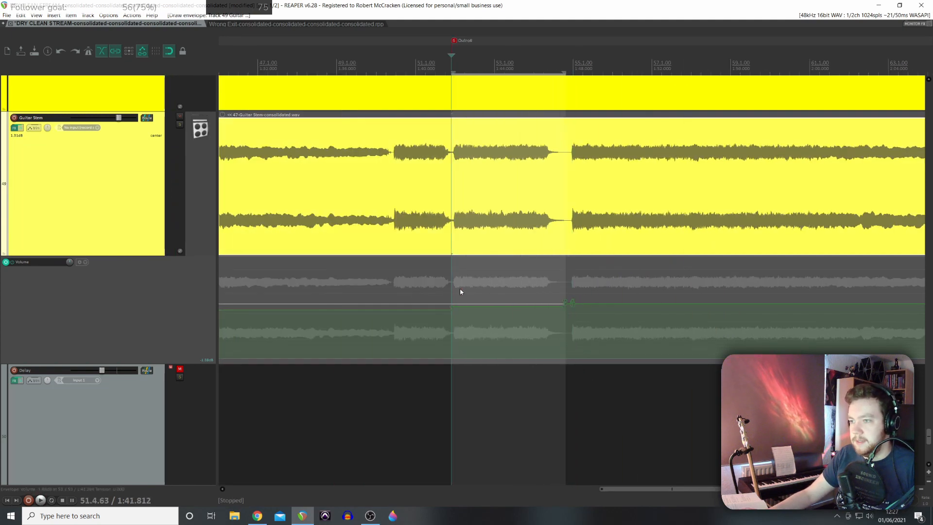
{"action": "scroll", "coordinate": [459, 288], "scroll_direction": "up", "scroll_amount": 6}
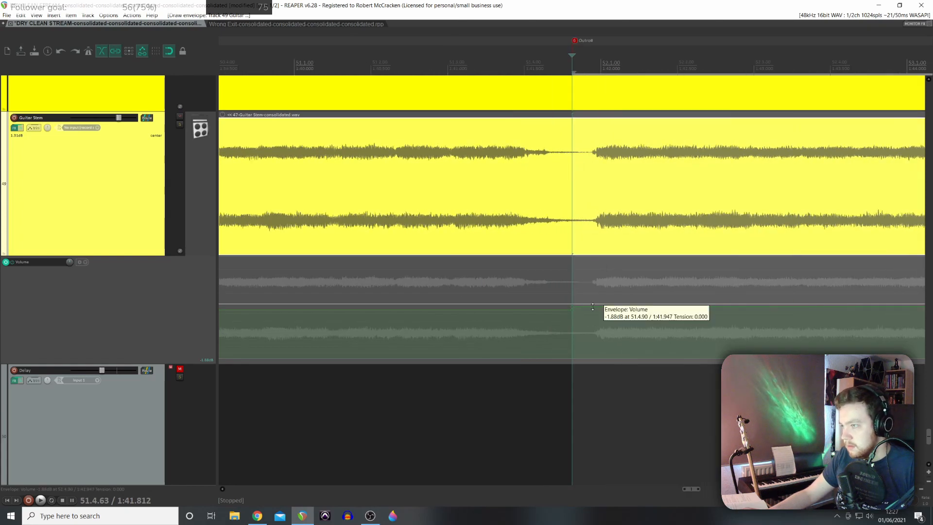
{"action": "left_click_drag", "start_coordinate": [592, 306], "coordinate": [610, 308]}
Step: Play the outro from its marker, following the Guitar Stem past both envelope bumps
{"action": "key", "text": "space"}
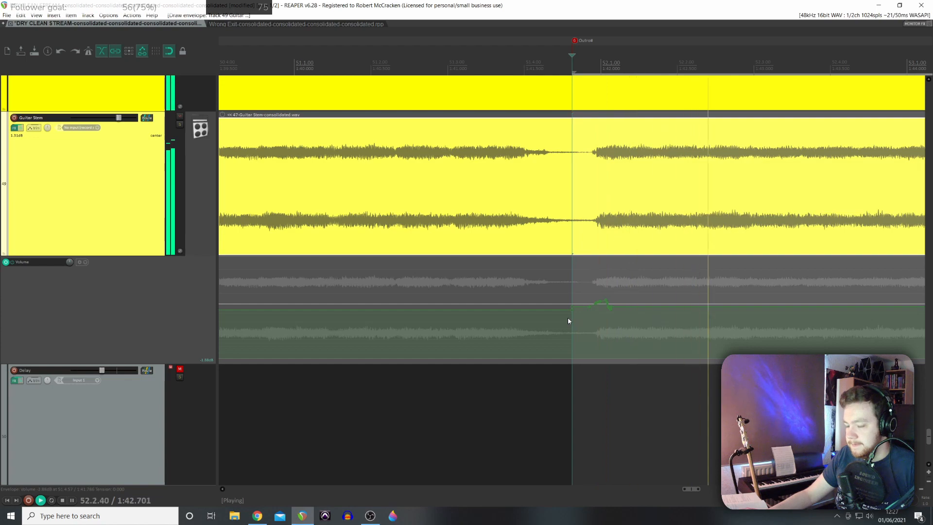
{"action": "scroll", "coordinate": [573, 340], "scroll_direction": "down", "scroll_amount": 6}
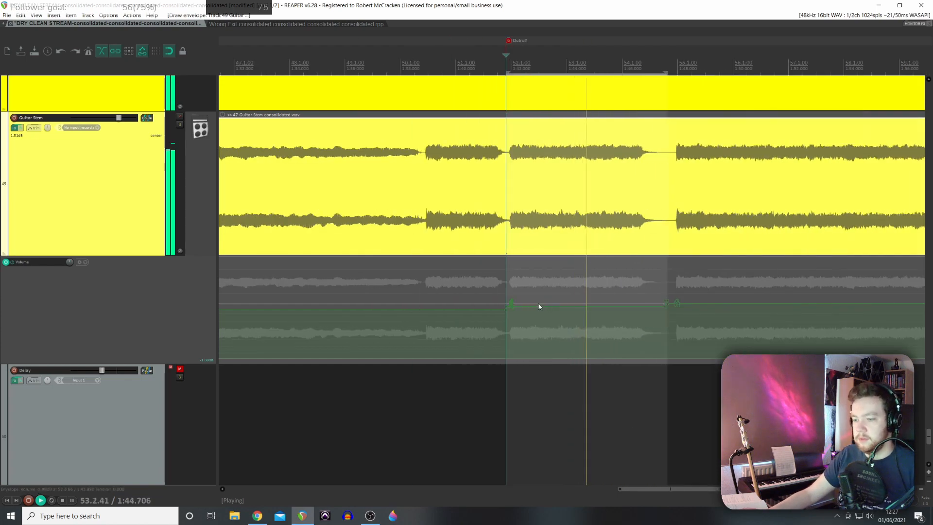
{"action": "scroll", "coordinate": [521, 298], "scroll_direction": "down", "scroll_amount": 3}
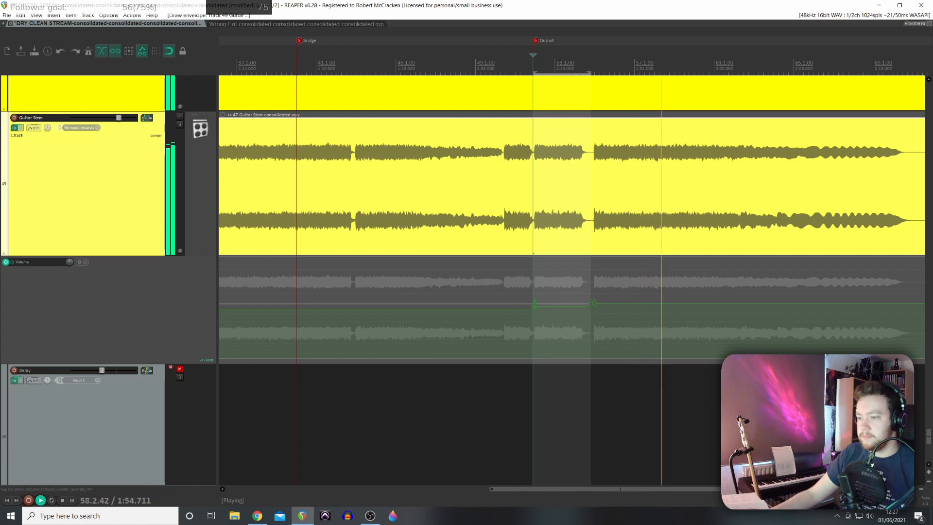
{"action": "left_click_drag", "start_coordinate": [611, 492], "coordinate": [556, 492]}
{"action": "scroll", "coordinate": [538, 357], "scroll_direction": "down", "scroll_amount": 5}
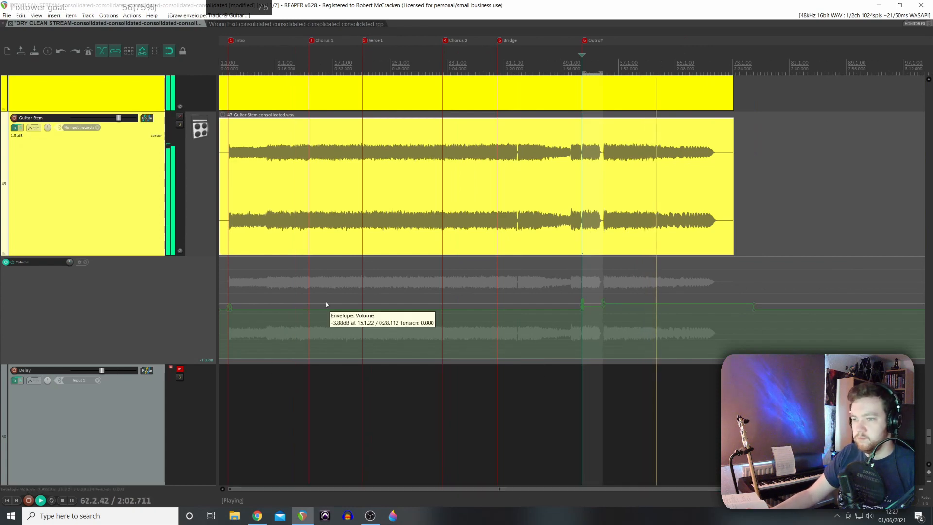
Step: Play the start of the intro, and the lead-in to Chorus 1 from 13.1.05, to compare the Guitar Stem levels
{"action": "left_click", "coordinate": [227, 267]}
{"action": "key", "text": "space"}
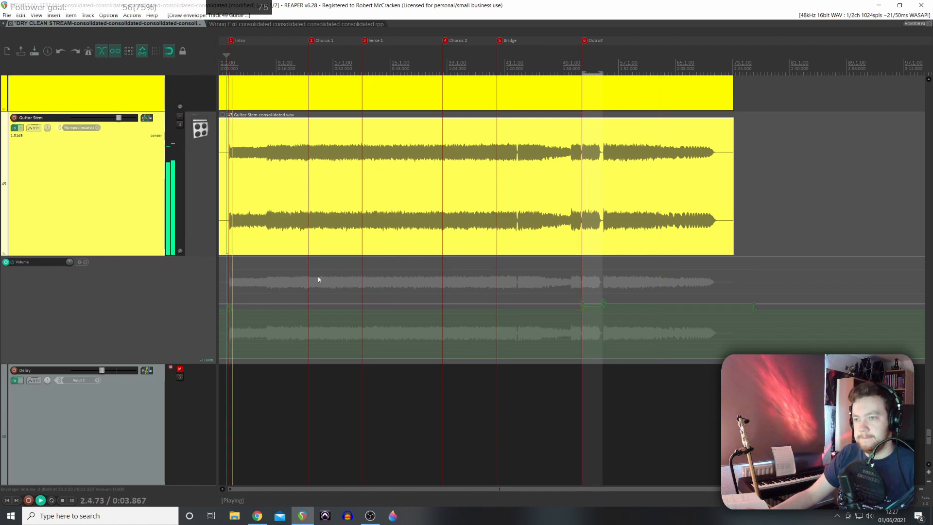
{"action": "key", "text": "space"}
{"action": "left_click", "coordinate": [304, 268]}
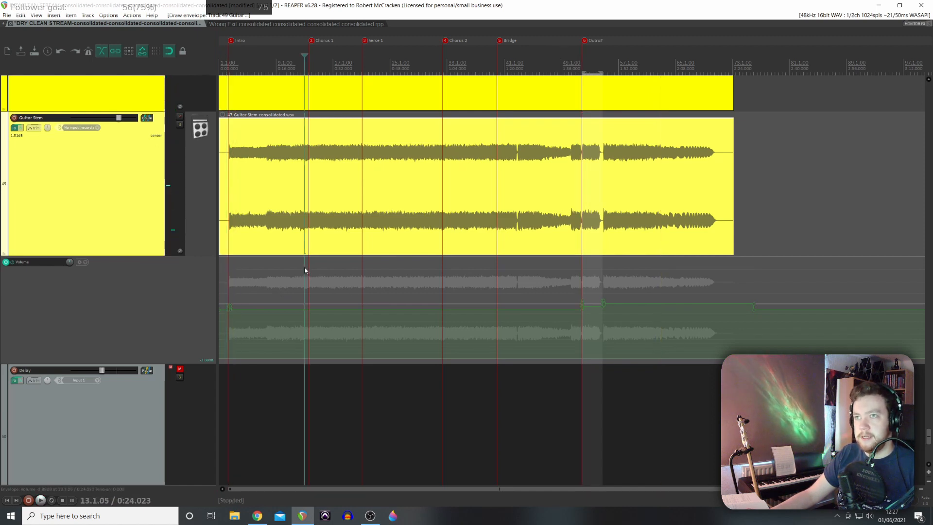
{"action": "key", "text": "space"}
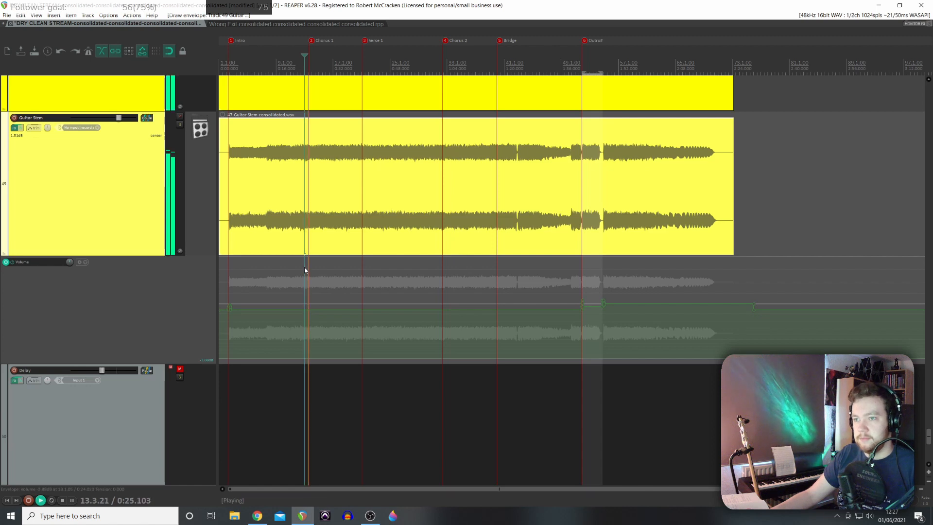
Step: Raise the Guitar Stem volume envelope across Chorus 1 to -2.28 dB and play from just before it into Verse 1
{"action": "scroll", "coordinate": [358, 270], "scroll_direction": "up", "scroll_amount": 4}
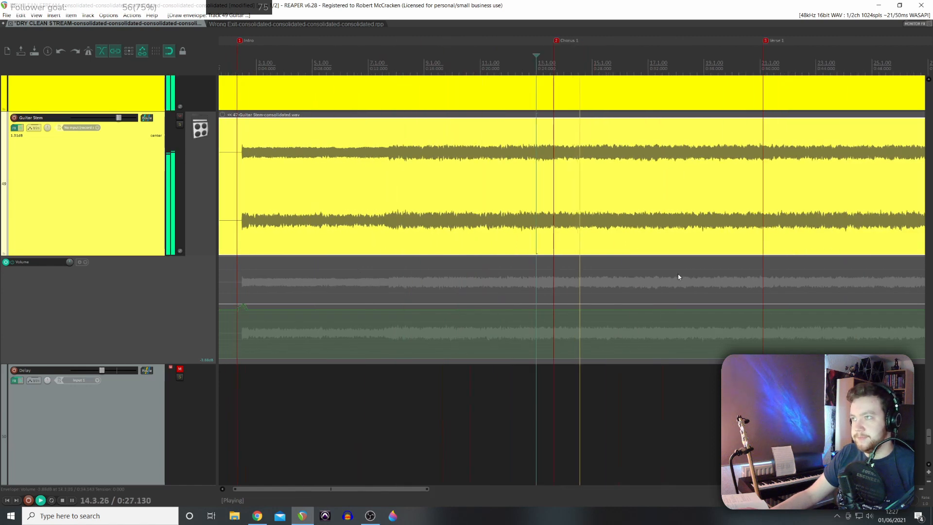
{"action": "double_click", "coordinate": [614, 56]}
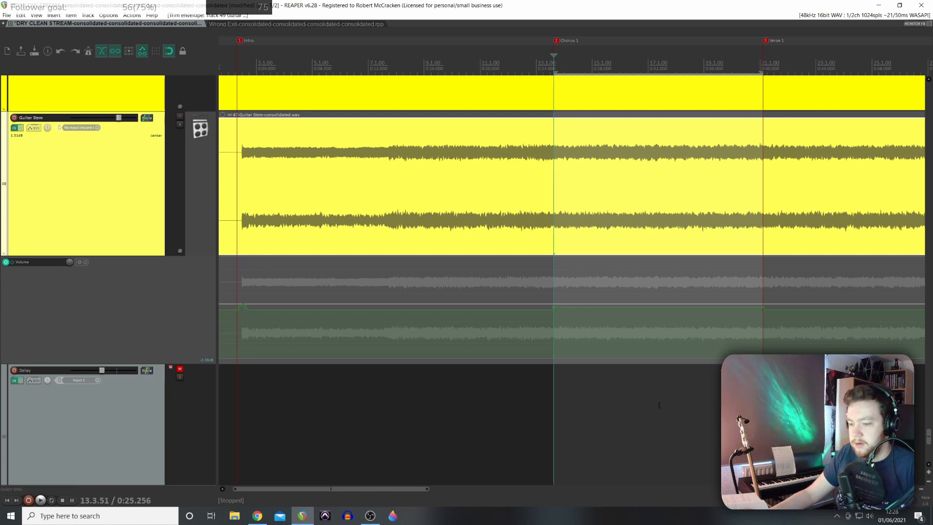
{"action": "left_click", "coordinate": [532, 336]}
{"action": "key", "text": "space"}
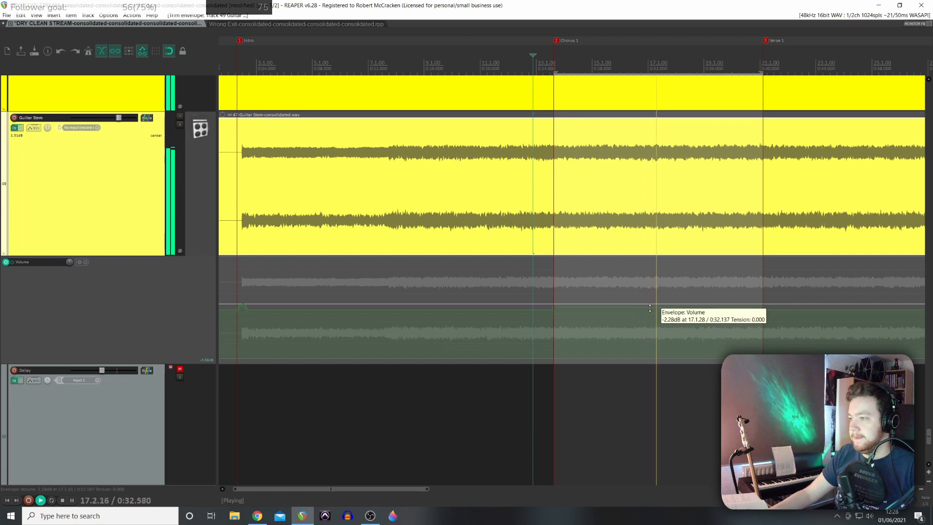
{"action": "left_click_drag", "start_coordinate": [378, 491], "coordinate": [495, 493]}
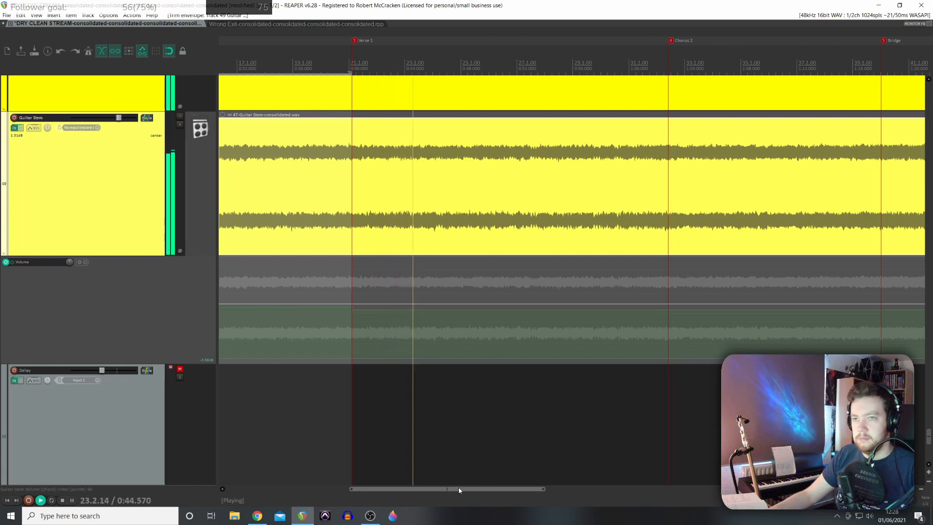
Step: Raise the Guitar Stem volume envelope across the section from the Chorus 2 marker to the Bridge marker
{"action": "left_click_drag", "start_coordinate": [459, 486], "coordinate": [529, 486]}
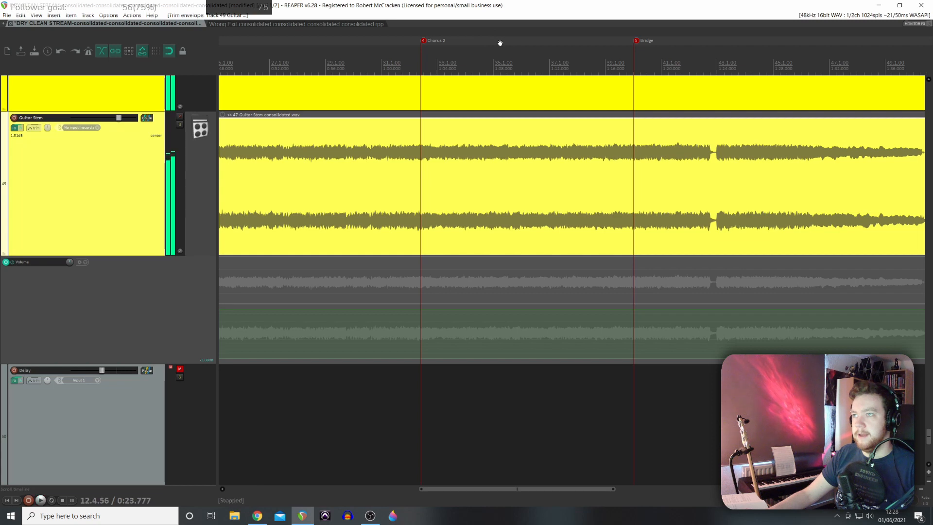
{"action": "double_click", "coordinate": [500, 43]}
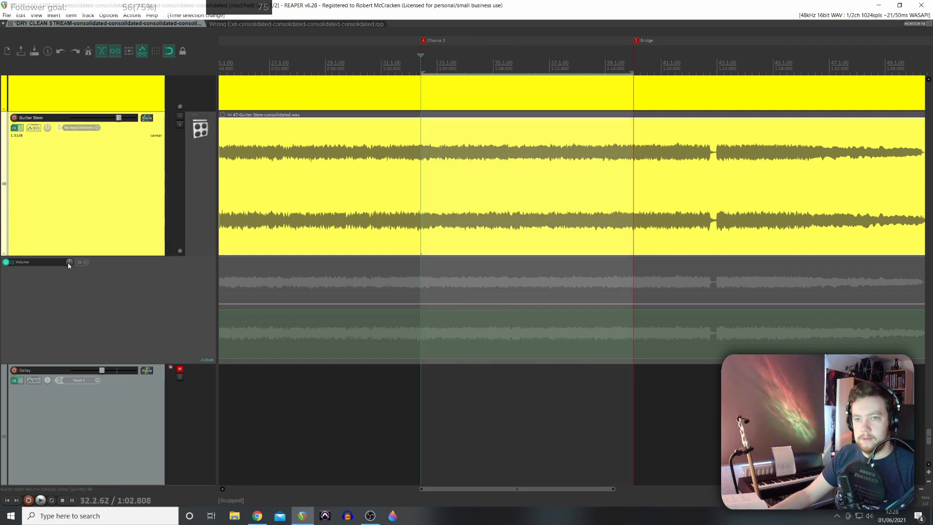
{"action": "left_click_drag", "start_coordinate": [425, 489], "coordinate": [355, 488]}
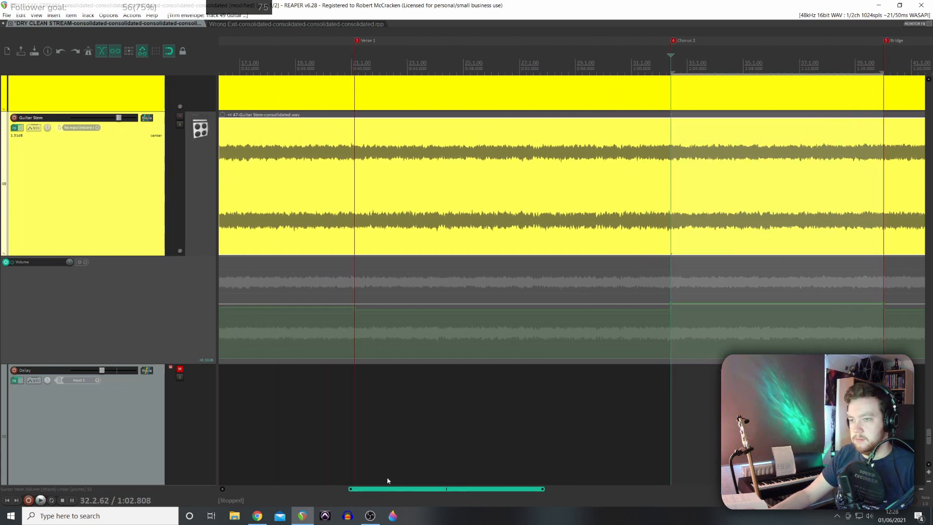
Step: Lower the Guitar Stem volume envelope slightly across Chorus 2 and play the change from just before the Chorus 2 marker
{"action": "left_click", "coordinate": [769, 304]}
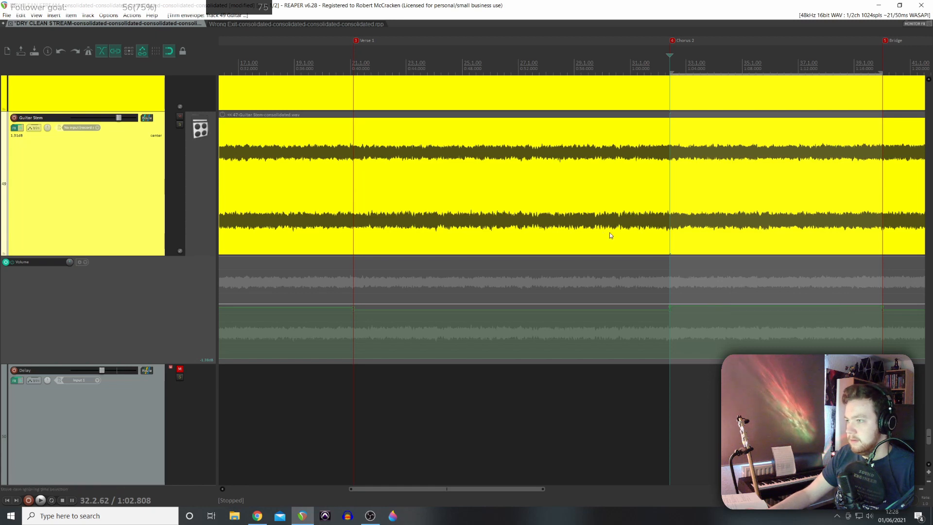
{"action": "left_click", "coordinate": [623, 254]}
{"action": "key", "text": "space"}
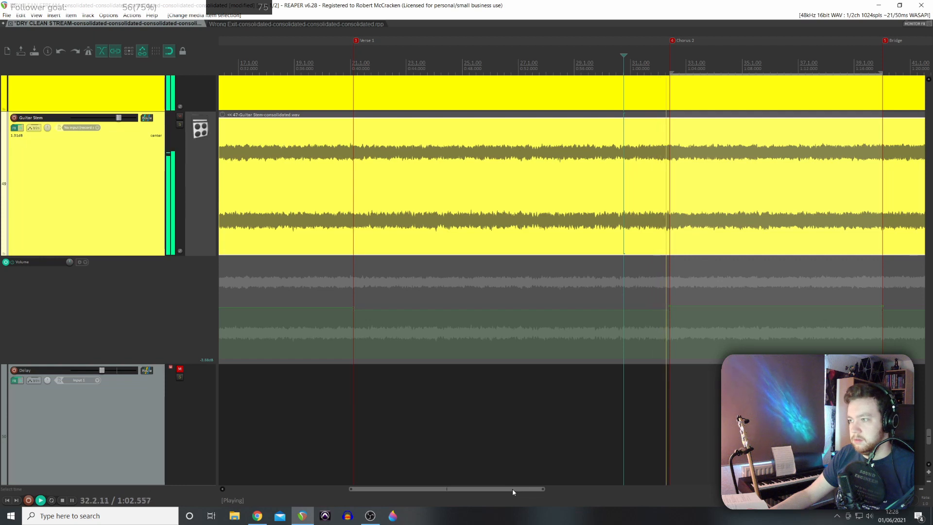
{"action": "left_click_drag", "start_coordinate": [512, 488], "coordinate": [558, 486]}
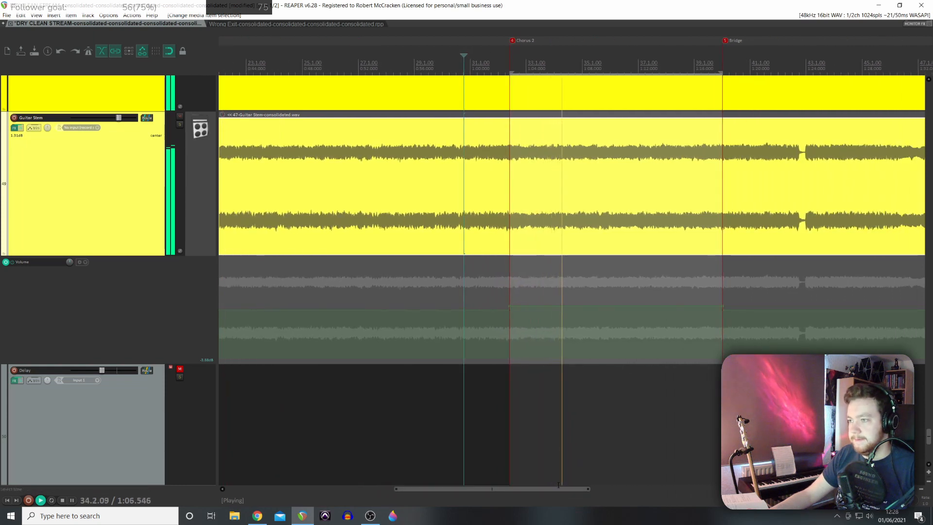
{"action": "scroll", "coordinate": [520, 289], "scroll_direction": "up", "scroll_amount": 4}
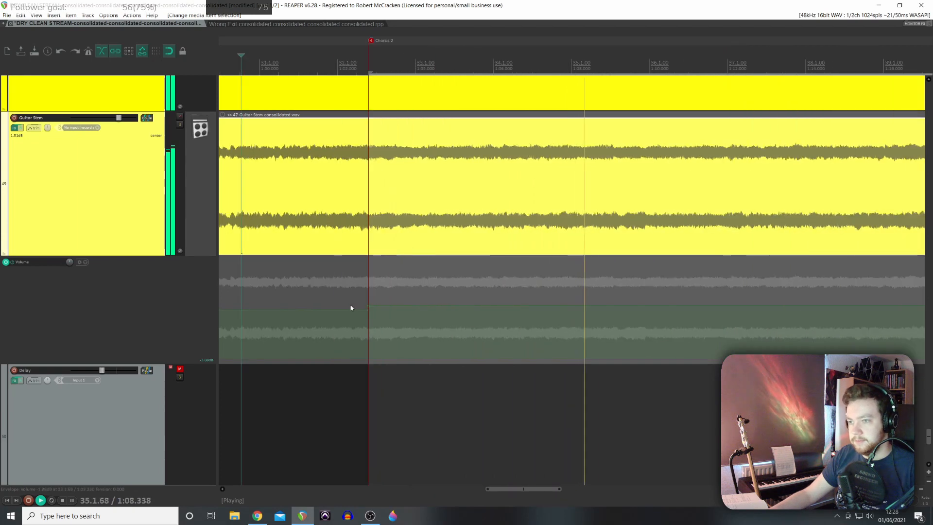
Step: Slope the Guitar Stem volume envelope up into the Chorus 2 marker and down just after the Bridge marker, checking it with playback
{"action": "key", "text": "space"}
{"action": "left_click_drag", "start_coordinate": [360, 310], "coordinate": [376, 305]}
{"action": "left_click", "coordinate": [333, 294]}
{"action": "key", "text": "space"}
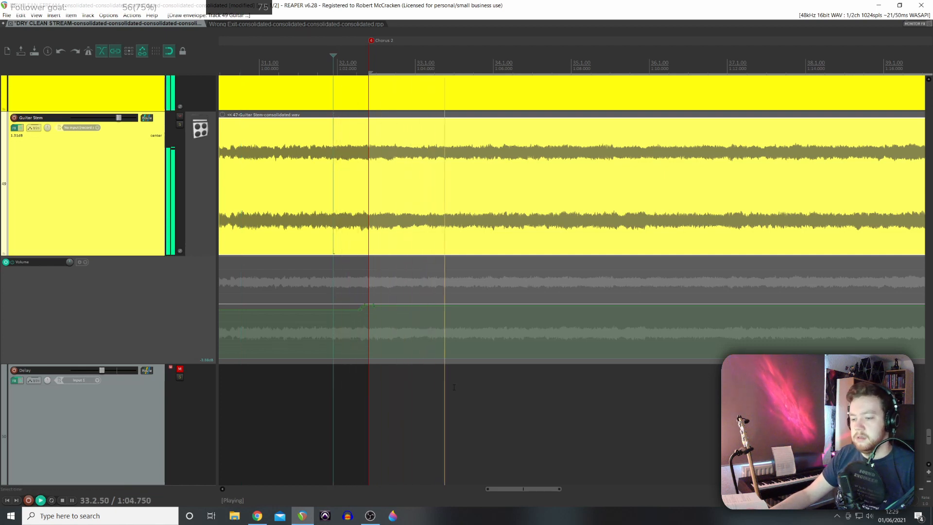
{"action": "left_click_drag", "start_coordinate": [544, 488], "coordinate": [601, 488]}
{"action": "left_click_drag", "start_coordinate": [468, 310], "coordinate": [479, 310]}
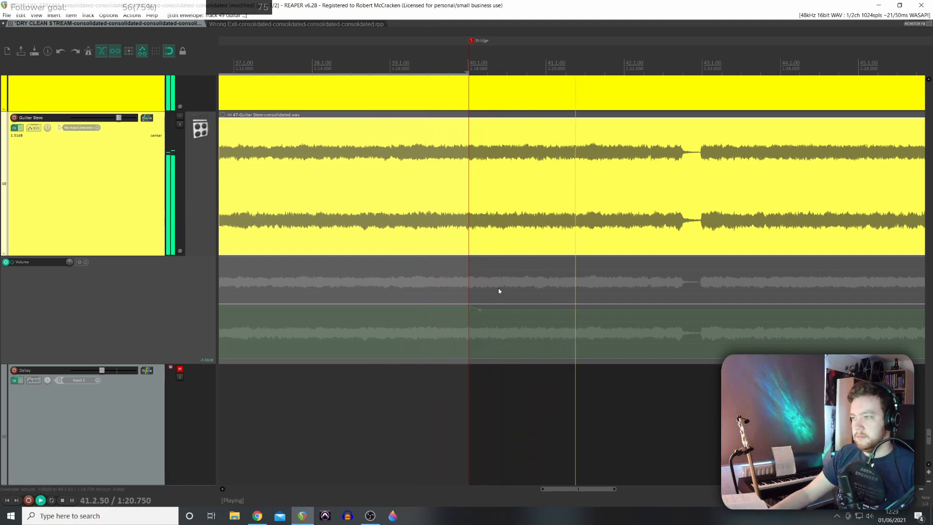
{"action": "scroll", "coordinate": [585, 290], "scroll_direction": "down", "scroll_amount": 5}
{"action": "key", "text": "space"}
Step: Play the Bridge from the end of the short gap in the Guitar Stem, at 43.1.06
{"action": "left_click_drag", "start_coordinate": [557, 487], "coordinate": [602, 489]}
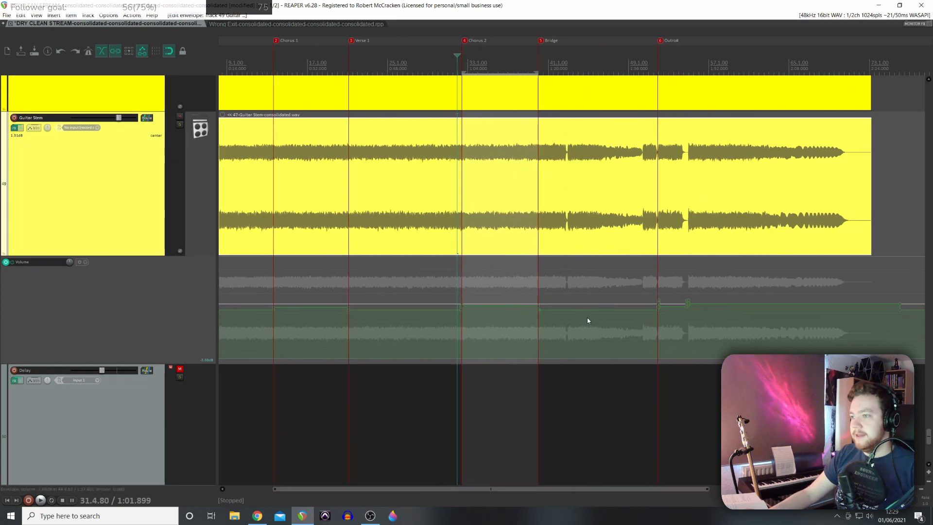
{"action": "left_click", "coordinate": [568, 321]}
{"action": "scroll", "coordinate": [592, 319], "scroll_direction": "up", "scroll_amount": 5}
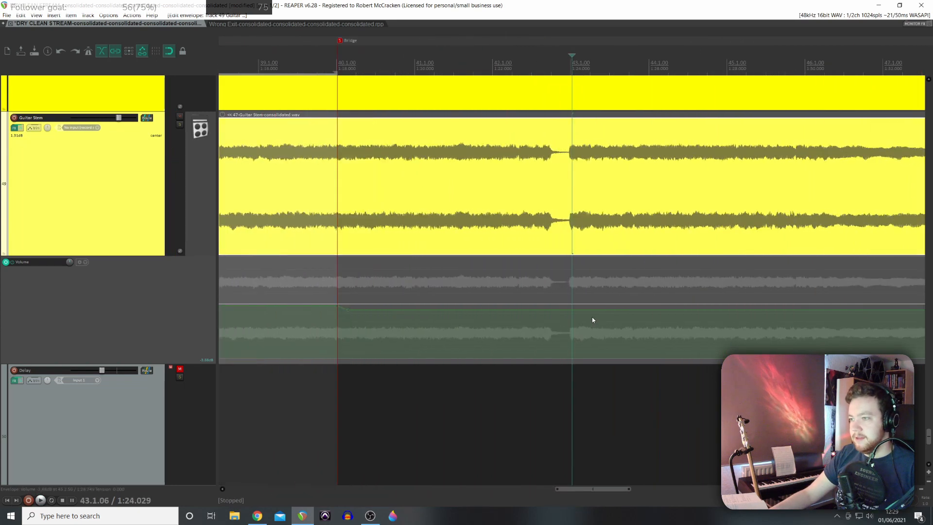
{"action": "scroll", "coordinate": [583, 324], "scroll_direction": "down", "scroll_amount": 2}
{"action": "key", "text": "space"}
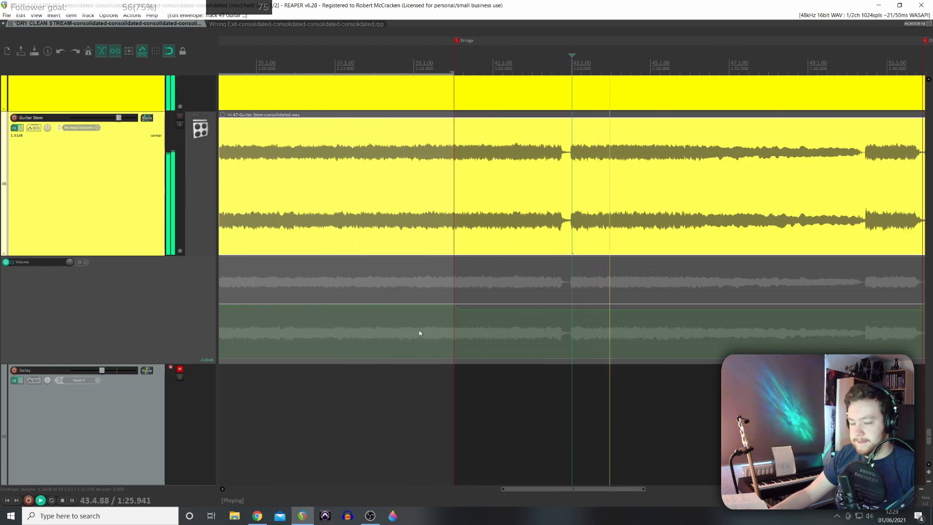
Step: Raise the Guitar Stem envelope point after the Bridge marker for a gradual decline towards the outro, and play from just before the Bridge
{"action": "left_click_drag", "start_coordinate": [455, 304], "coordinate": [453, 307]}
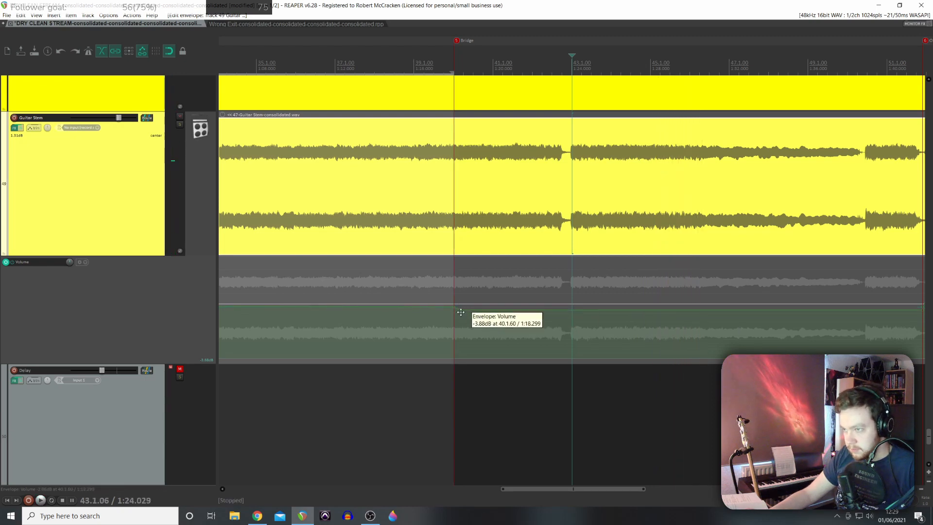
{"action": "scroll", "coordinate": [743, 318], "scroll_direction": "down", "scroll_amount": 2}
{"action": "left_click_drag", "start_coordinate": [491, 306], "coordinate": [495, 304]}
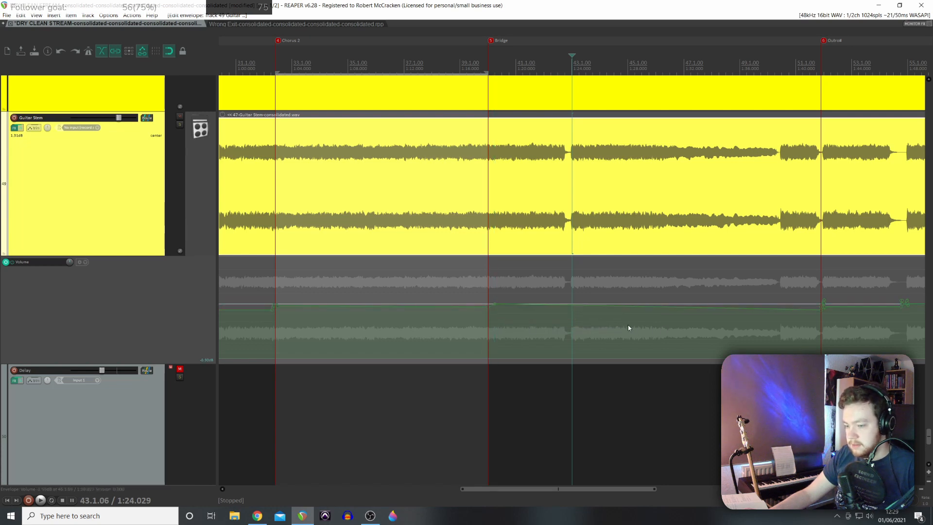
{"action": "left_click", "coordinate": [479, 282]}
{"action": "key", "text": "space"}
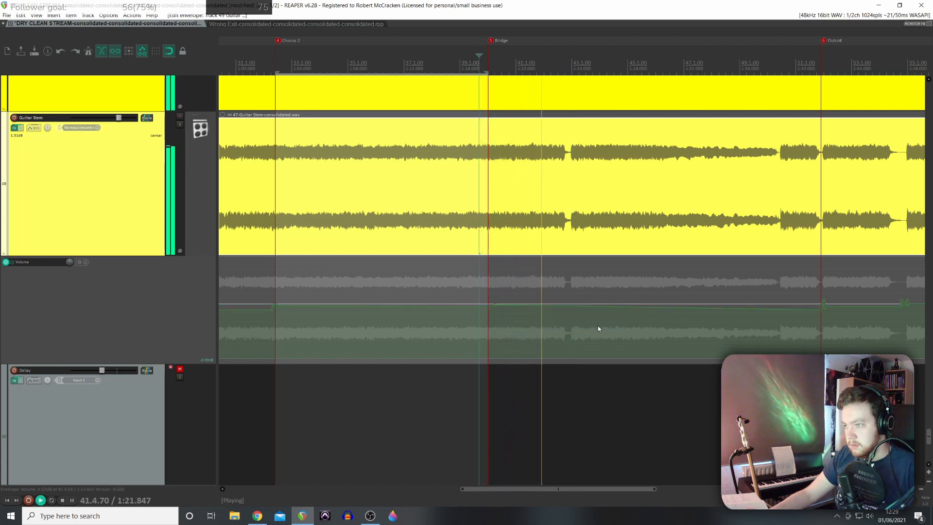
Step: Add a Guitar Stem volume envelope point at the Bridge gap near 43.1, raise it slightly, and listen through to the outro
{"action": "left_click", "coordinate": [573, 305]}
{"action": "left_click", "coordinate": [573, 305]}
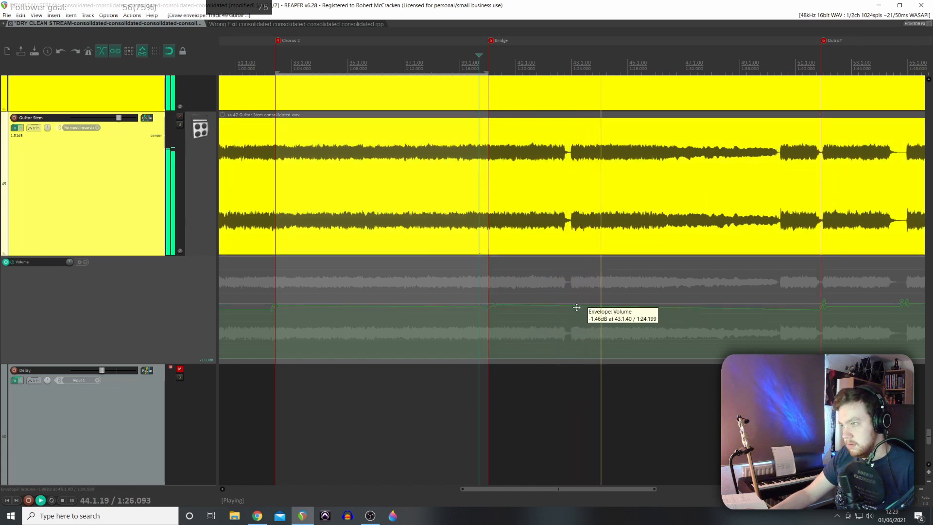
{"action": "left_click_drag", "start_coordinate": [576, 307], "coordinate": [574, 304]}
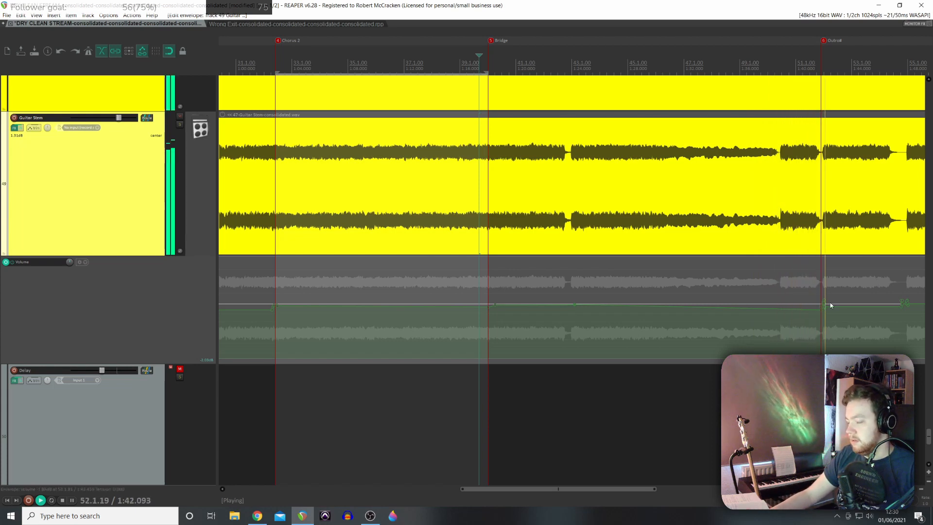
{"action": "key", "text": "space"}
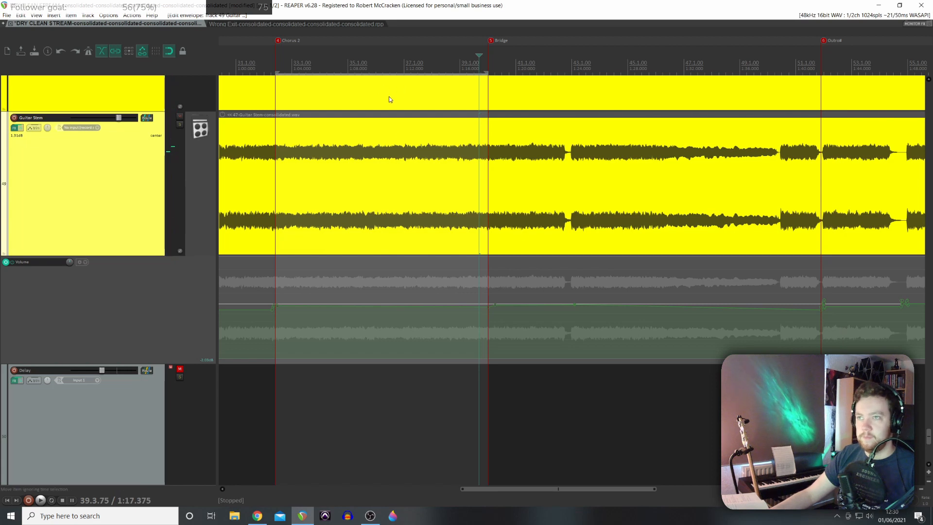
Step: Play from 37.1 in Chorus 2 through the Bridge and most of the outro to check the Guitar Stem levels
{"action": "left_click", "coordinate": [404, 62]}
{"action": "key", "text": "space"}
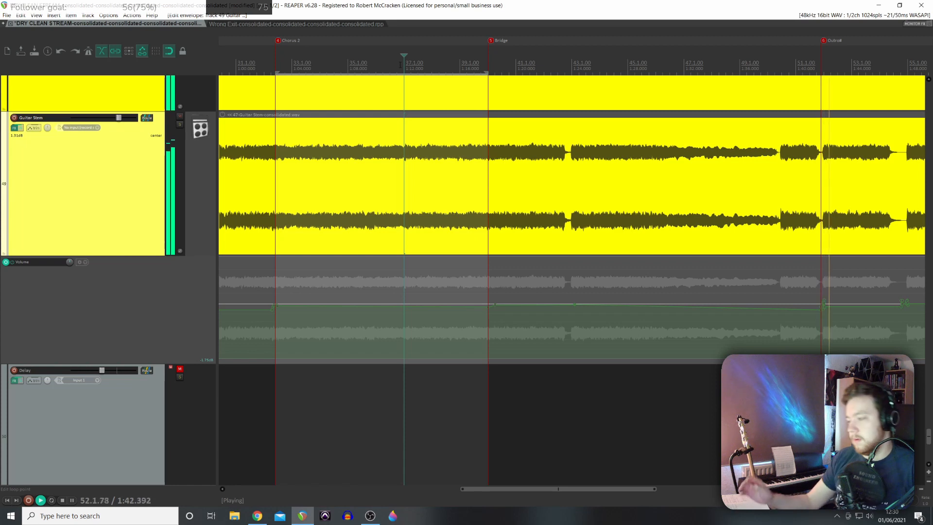
{"action": "scroll", "coordinate": [498, 219], "scroll_direction": "down", "scroll_amount": 4}
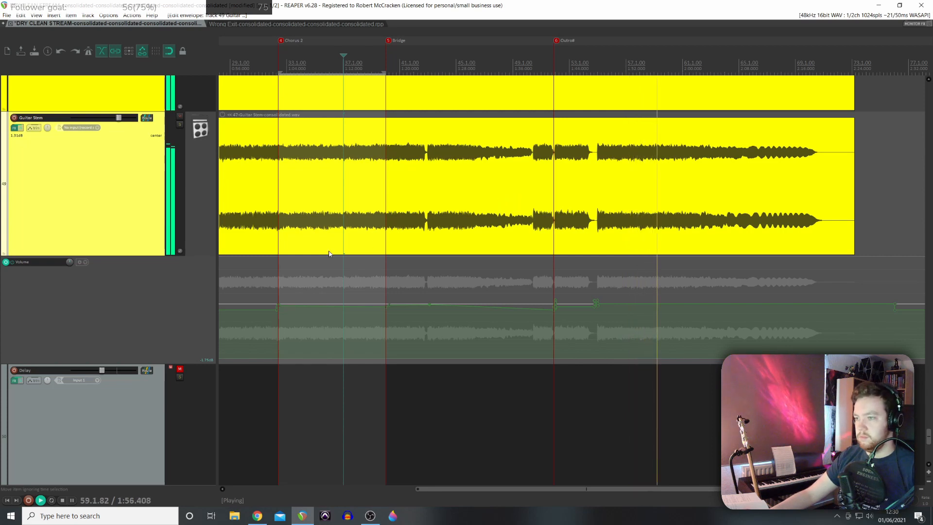
{"action": "scroll", "coordinate": [331, 235], "scroll_direction": "down", "scroll_amount": 3}
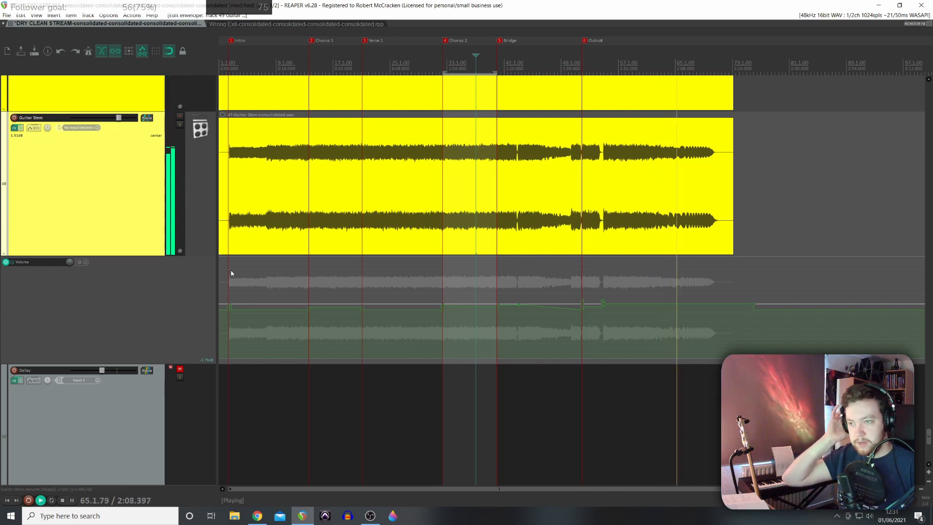
{"action": "key", "text": "space"}
Step: Slope the Guitar Stem volume envelope up just before the Chorus 1 marker and down just after the Verse 1 marker
{"action": "left_click", "coordinate": [299, 275]}
{"action": "scroll", "coordinate": [330, 279], "scroll_direction": "up", "scroll_amount": 5}
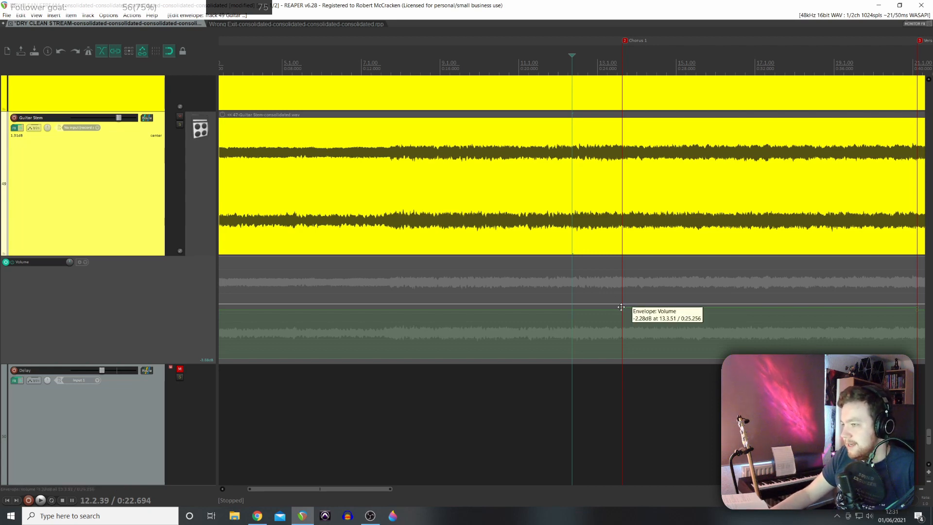
{"action": "left_click_drag", "start_coordinate": [622, 311], "coordinate": [614, 310]}
{"action": "key", "text": "space"}
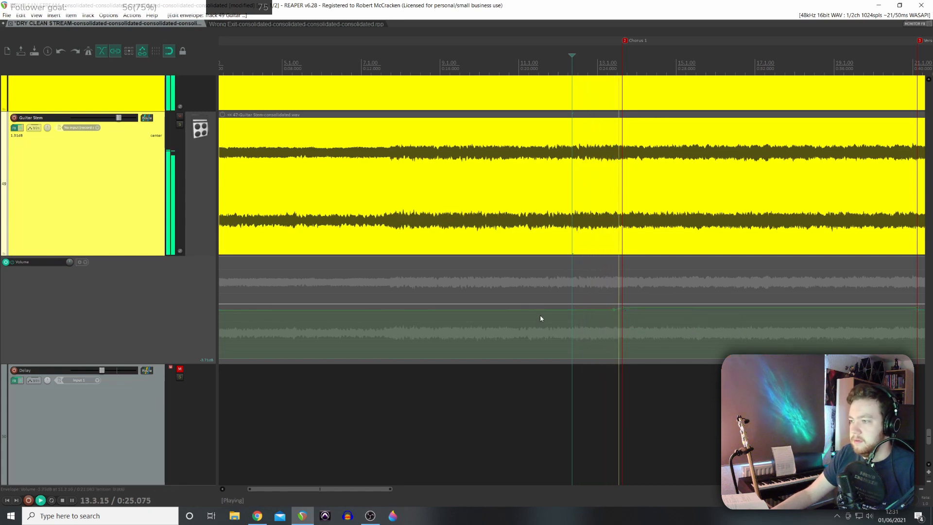
{"action": "left_click_drag", "start_coordinate": [352, 488], "coordinate": [435, 494]}
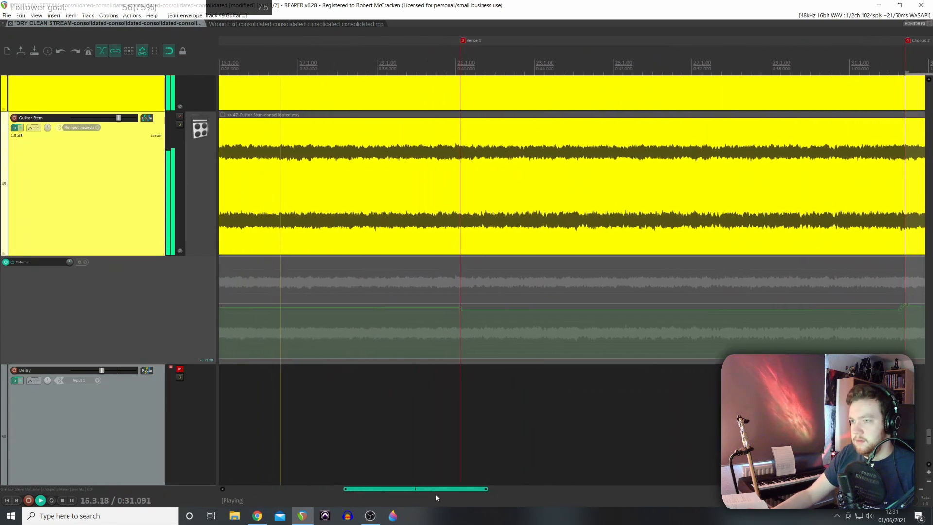
{"action": "left_click_drag", "start_coordinate": [465, 311], "coordinate": [471, 310]}
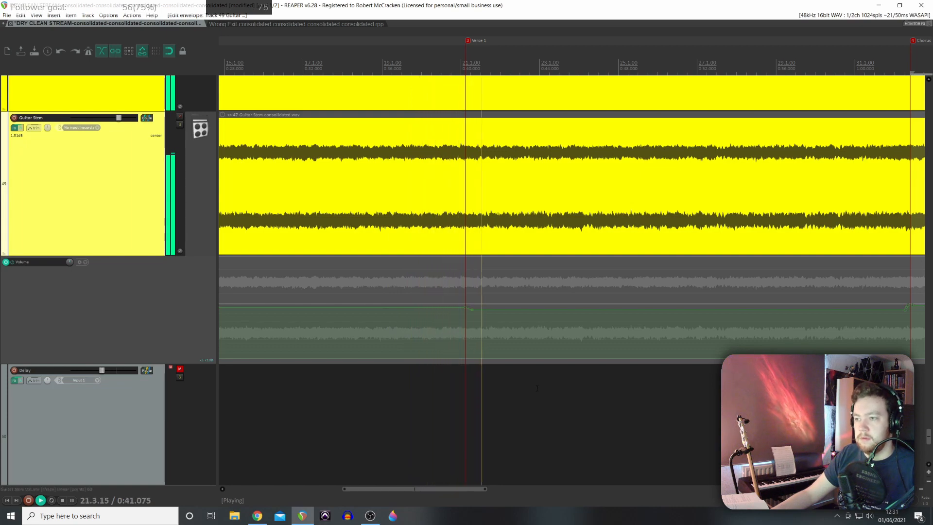
Step: Play from just before the Chorus 2 marker through the Bridge into the outro, following the Guitar Stem envelope
{"action": "scroll", "coordinate": [503, 353], "scroll_direction": "down", "scroll_amount": 4}
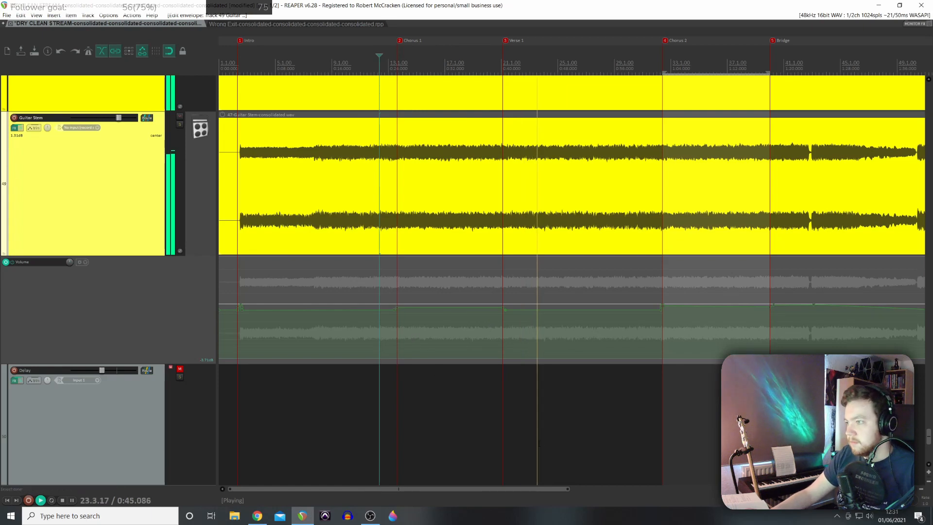
{"action": "left_click_drag", "start_coordinate": [507, 490], "coordinate": [599, 490]}
{"action": "key", "text": "space"}
{"action": "left_click", "coordinate": [465, 260]}
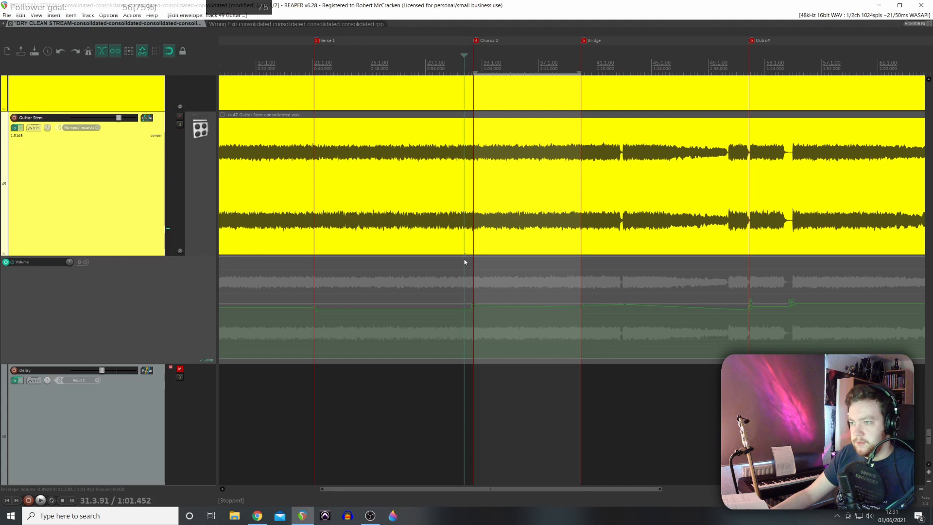
{"action": "key", "text": "space"}
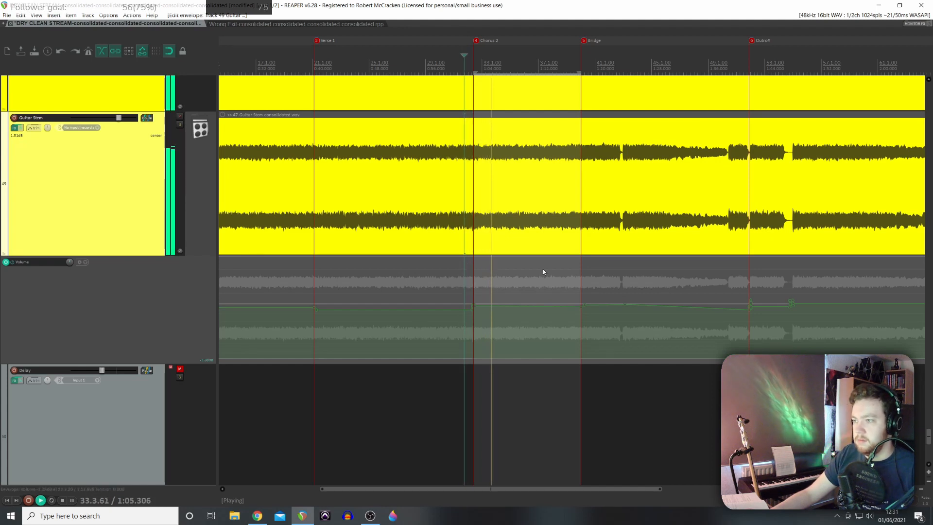
{"action": "left_click_drag", "start_coordinate": [491, 489], "coordinate": [522, 492]}
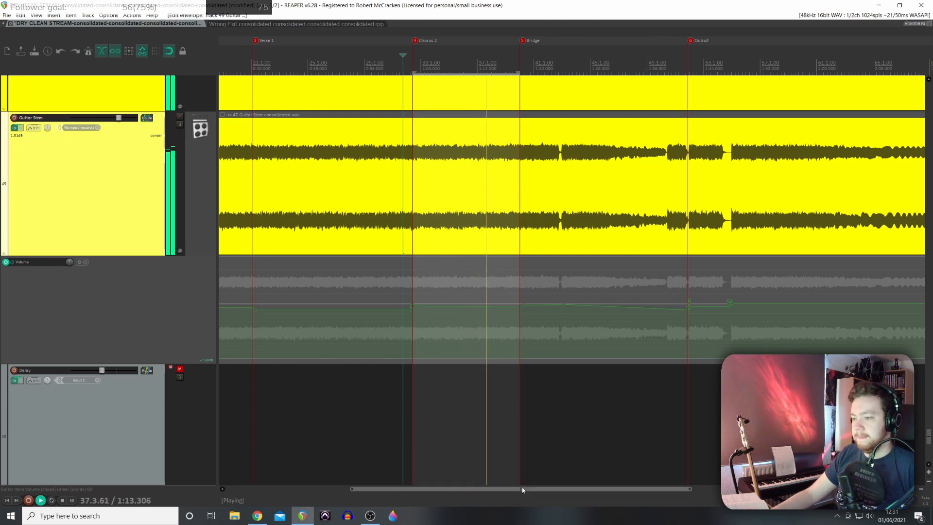
{"action": "left_click_drag", "start_coordinate": [522, 491], "coordinate": [558, 501]}
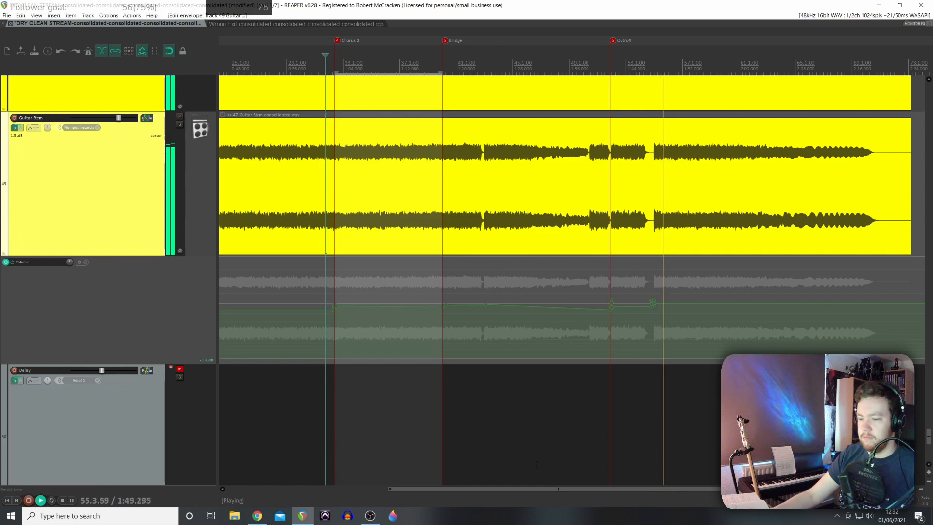
{"action": "key", "text": "space"}
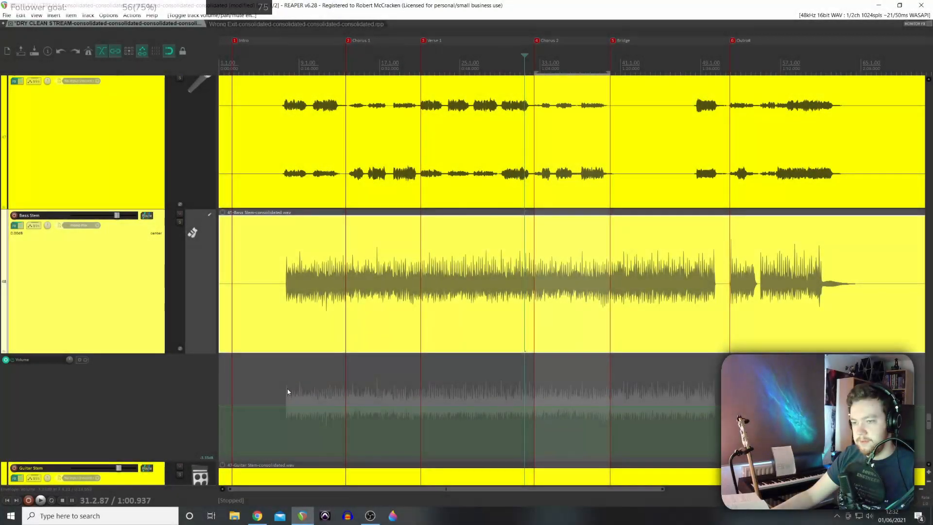
Step: Play from where the Bass Stem comes in, soloing it briefly to compare it with the full mix
{"action": "left_click", "coordinate": [286, 391]}
{"action": "key", "text": "space"}
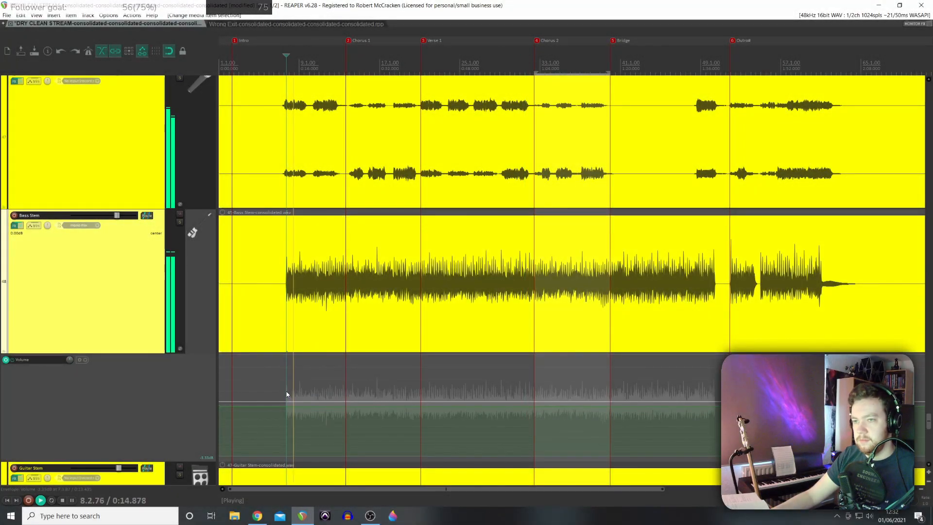
{"action": "left_click", "coordinate": [180, 222]}
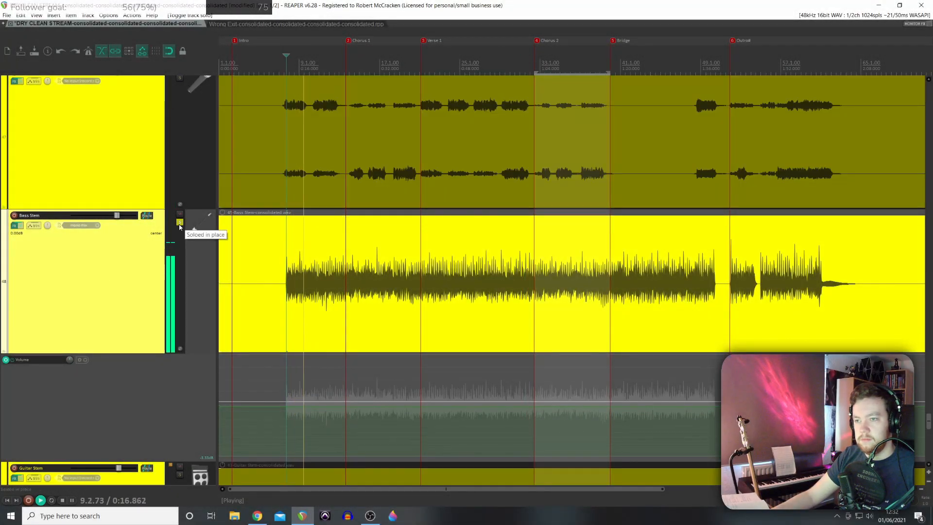
{"action": "left_click", "coordinate": [180, 223]}
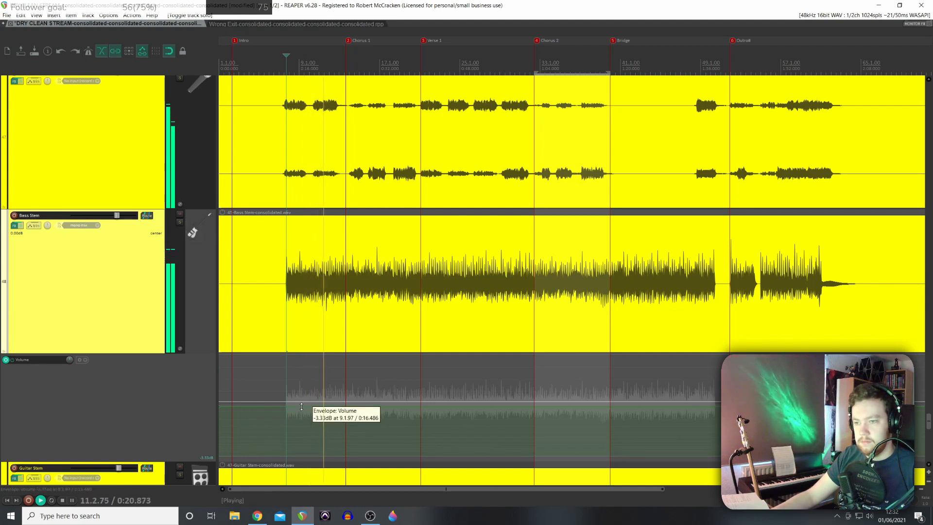
Step: Raise the Bass Stem volume envelope to -1.15 dB during playback, and lower it slightly once playback is stopped
{"action": "left_click_drag", "start_coordinate": [302, 405], "coordinate": [301, 403]}
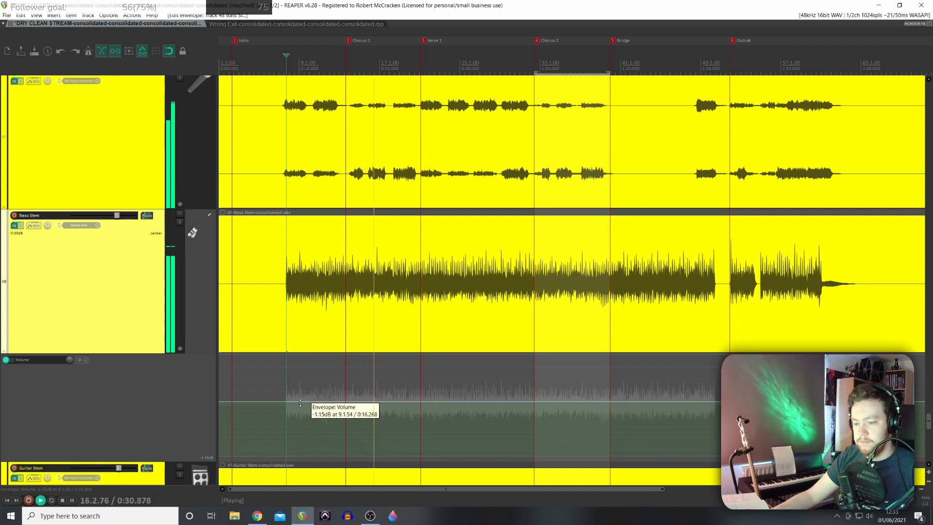
{"action": "key", "text": "space"}
{"action": "scroll", "coordinate": [366, 403], "scroll_direction": "up", "scroll_amount": 4}
{"action": "left_click_drag", "start_coordinate": [367, 403], "coordinate": [390, 405]}
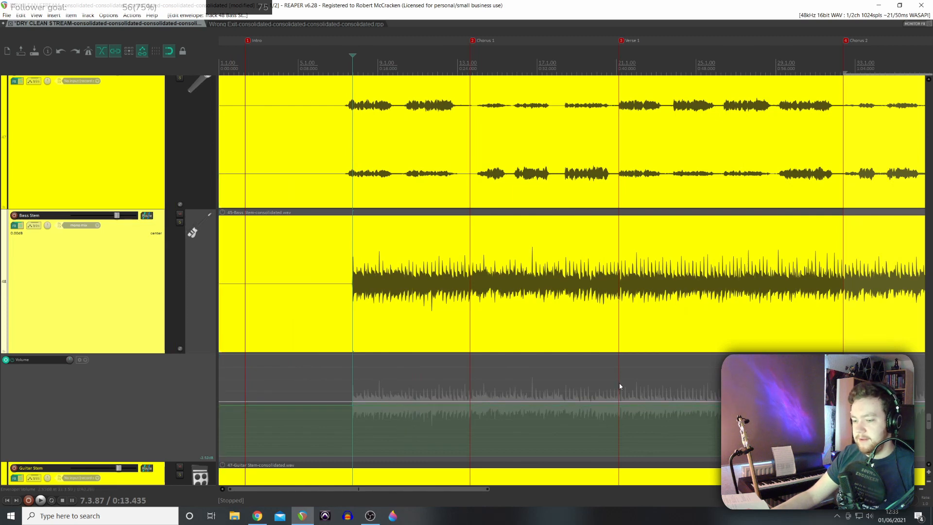
Step: Raise the Bass Stem volume envelope across the section from the Chorus 1 marker to the Verse 1 marker and play from just before it
{"action": "double_click", "coordinate": [531, 63]}
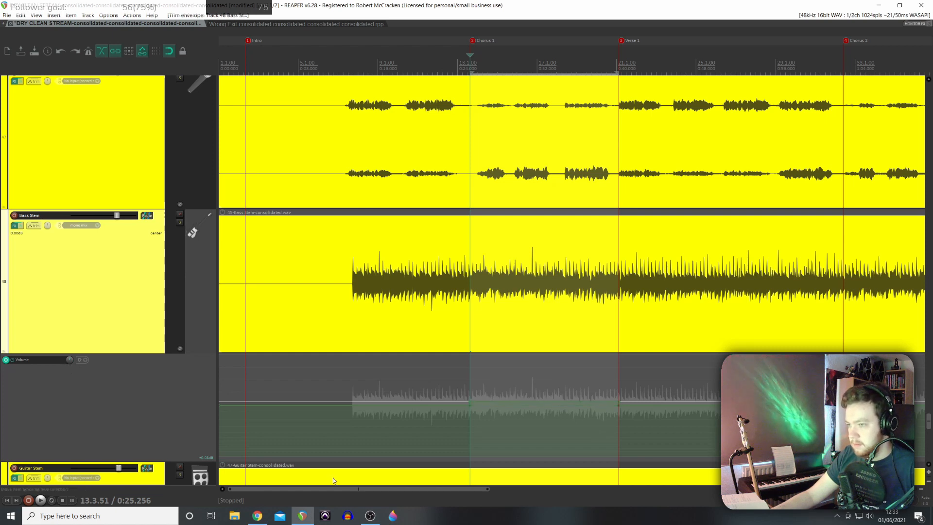
{"action": "left_click", "coordinate": [444, 384]}
{"action": "key", "text": "space"}
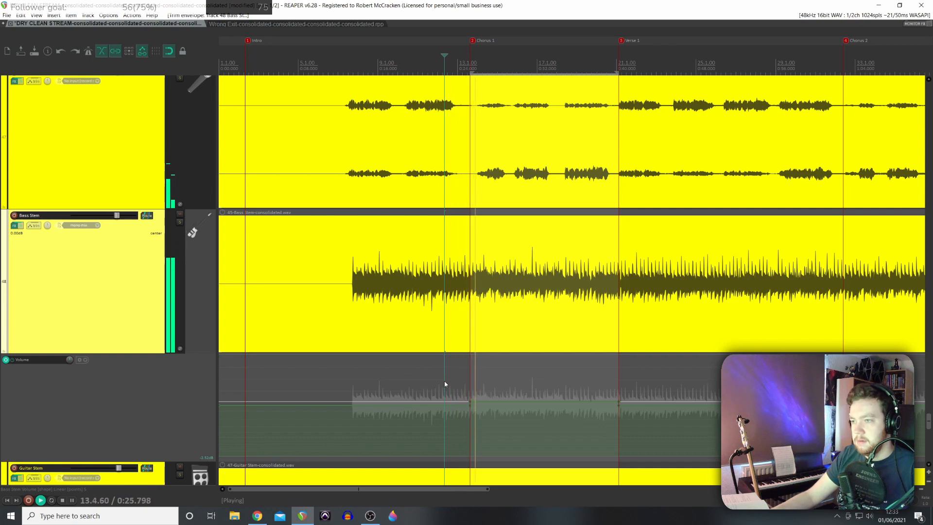
Step: Raise the Bass Stem volume envelope from the Chorus 2 marker to the Bridge marker and play from just before it into the Bridge
{"action": "left_click_drag", "start_coordinate": [393, 486], "coordinate": [520, 494]}
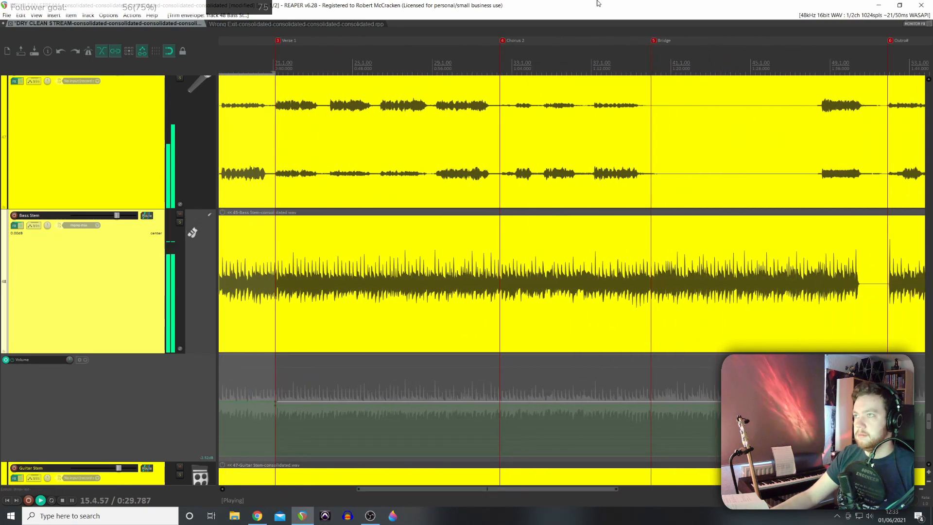
{"action": "left_click", "coordinate": [556, 46]}
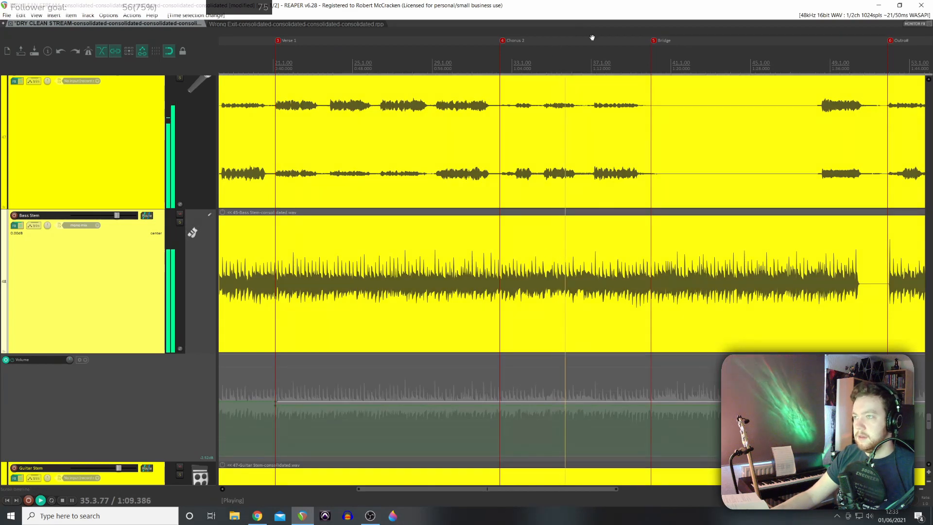
{"action": "double_click", "coordinate": [570, 41]}
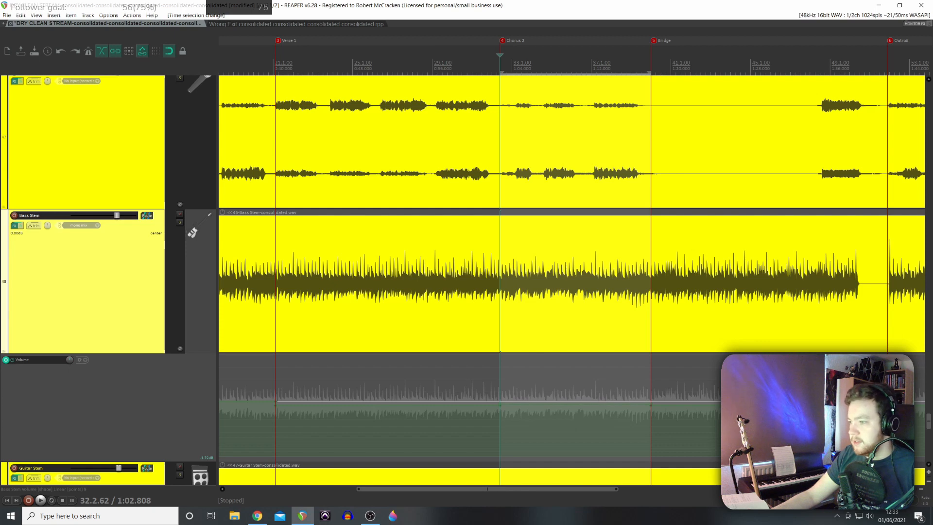
{"action": "left_click", "coordinate": [480, 378]}
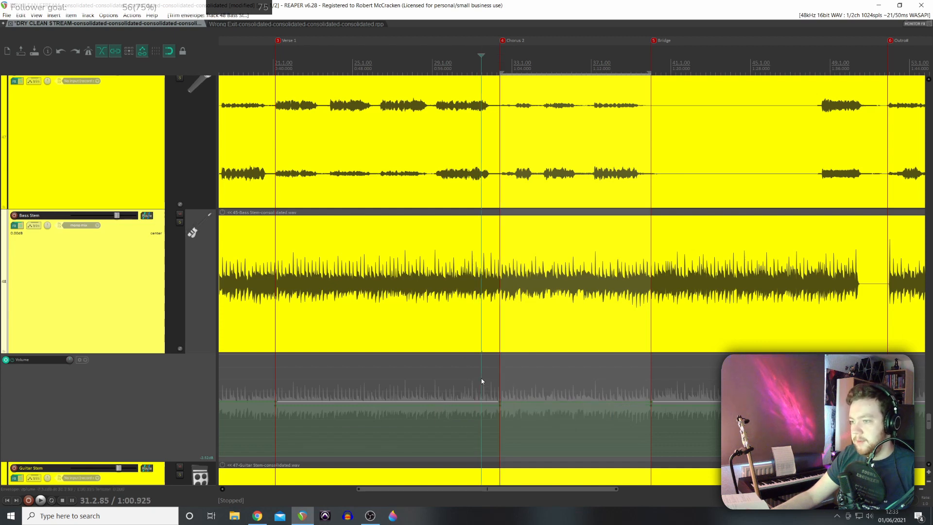
{"action": "key", "text": "space"}
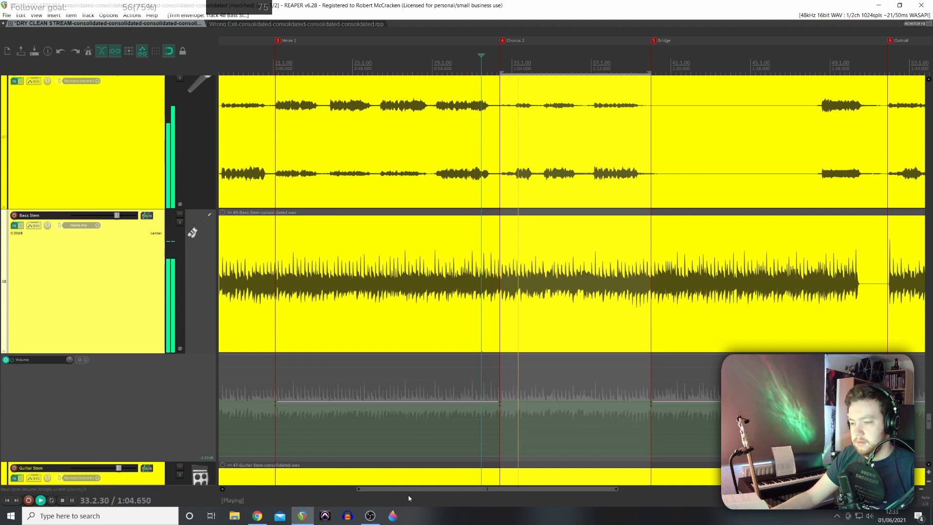
{"action": "left_click_drag", "start_coordinate": [403, 487], "coordinate": [499, 493]}
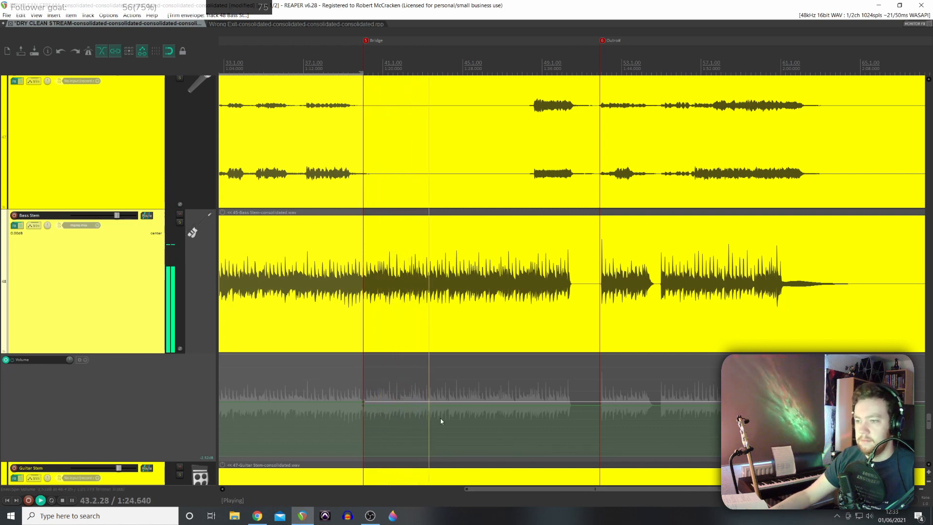
{"action": "key", "text": "space"}
Step: Select the section from the Bridge marker to the Outro marker and play from just before it, following the Bass Stem
{"action": "scroll", "coordinate": [651, 415], "scroll_direction": "left", "scroll_amount": 5}
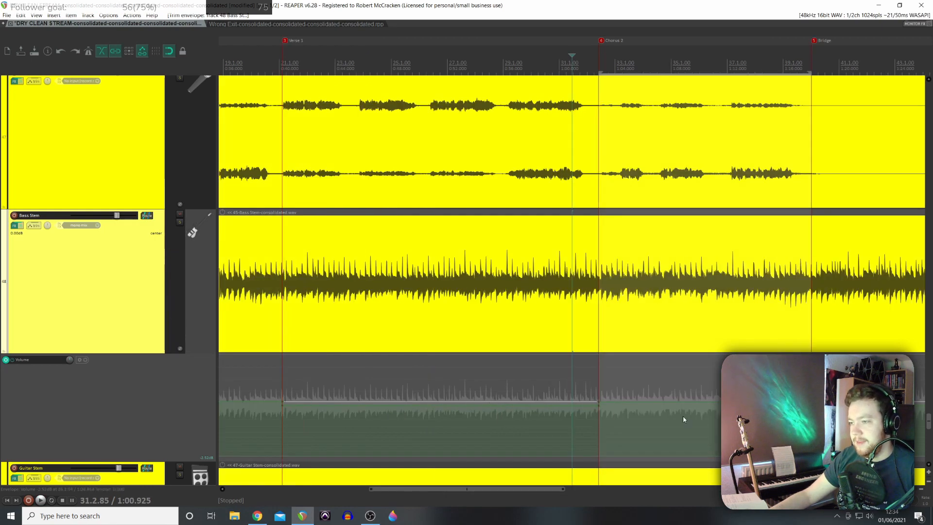
{"action": "double_click", "coordinate": [777, 48]}
{"action": "scroll", "coordinate": [715, 378], "scroll_direction": "down", "scroll_amount": 6}
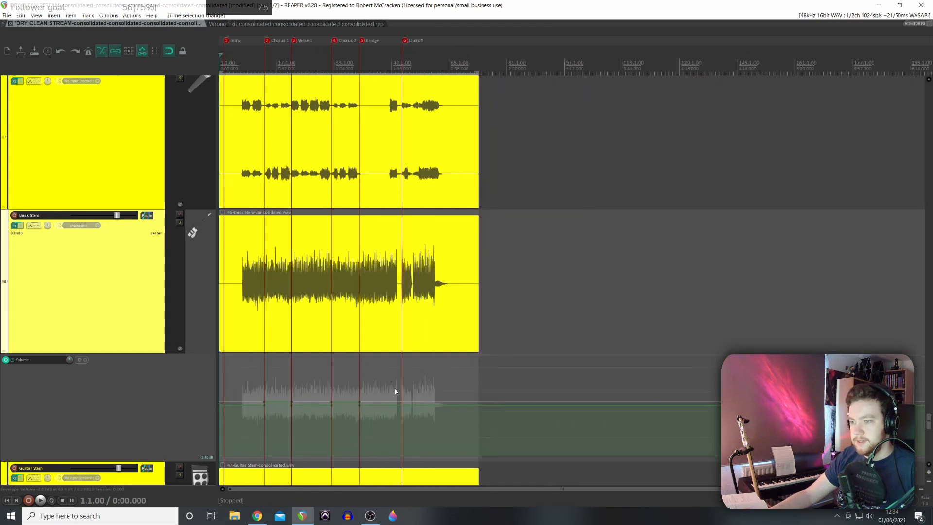
{"action": "left_click", "coordinate": [395, 389]}
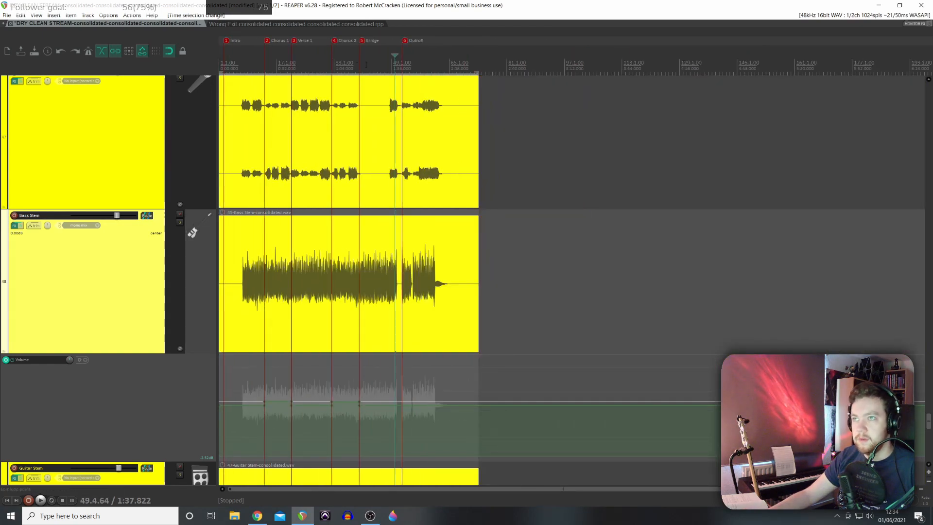
{"action": "double_click", "coordinate": [377, 72]}
{"action": "scroll", "coordinate": [387, 390], "scroll_direction": "up", "scroll_amount": 6}
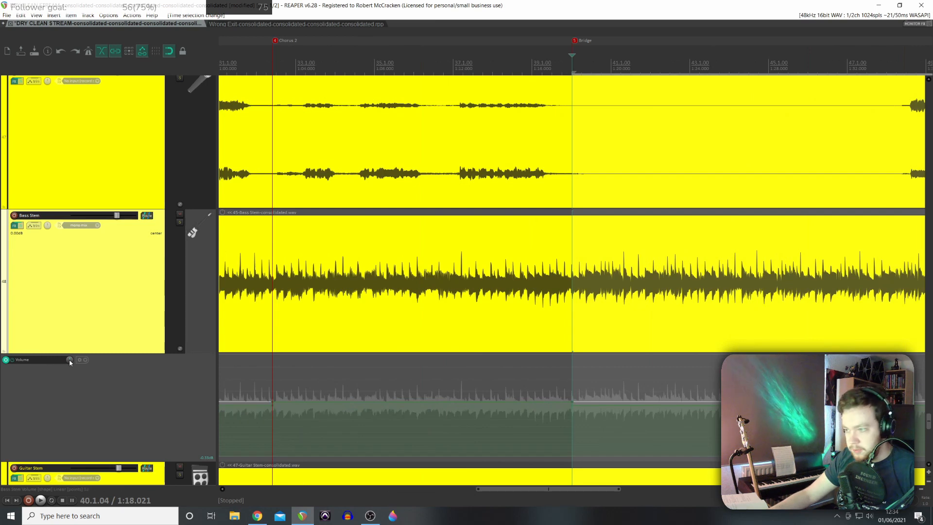
{"action": "left_click", "coordinate": [555, 377]}
{"action": "key", "text": "space"}
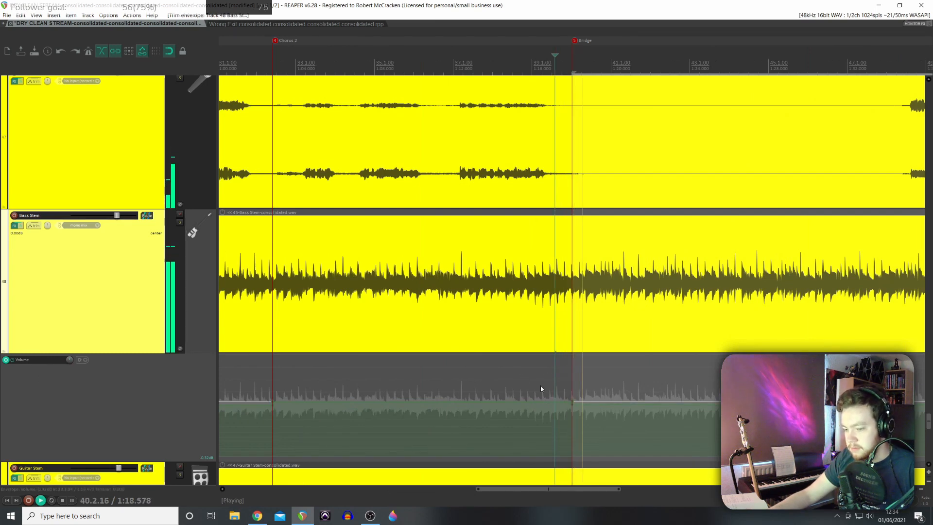
{"action": "left_click_drag", "start_coordinate": [534, 489], "coordinate": [587, 496]}
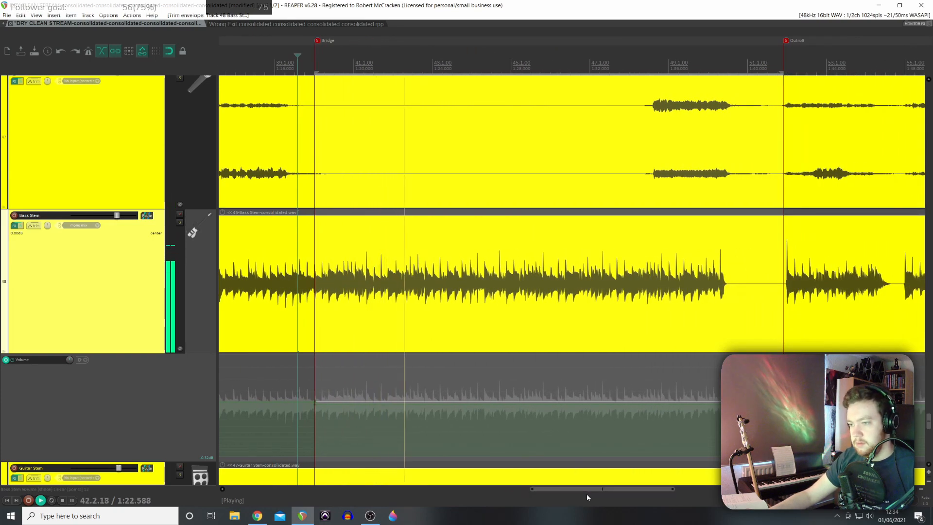
{"action": "key", "text": "space"}
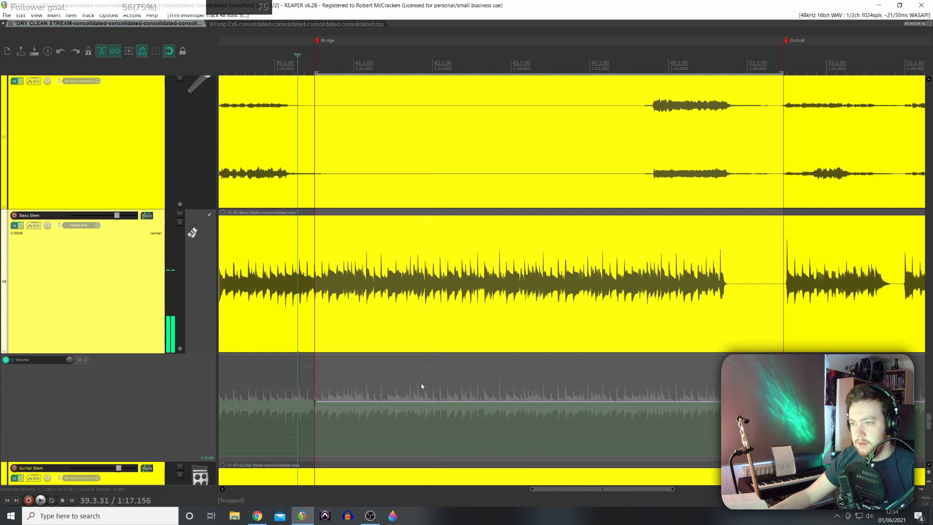
Step: Play short spots early in the Bridge to find where the Bass Stem passage starts, placing the edit cursor at 42.3.90
{"action": "left_click", "coordinate": [430, 390]}
{"action": "scroll", "coordinate": [430, 390], "scroll_direction": "up", "scroll_amount": 3}
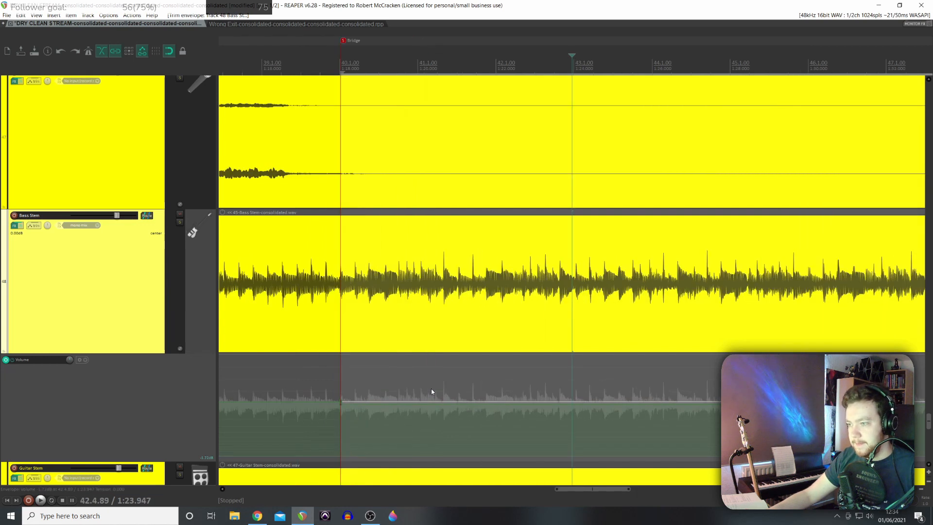
{"action": "scroll", "coordinate": [431, 391], "scroll_direction": "up", "scroll_amount": 3}
{"action": "left_click", "coordinate": [509, 379]}
{"action": "key", "text": "space"}
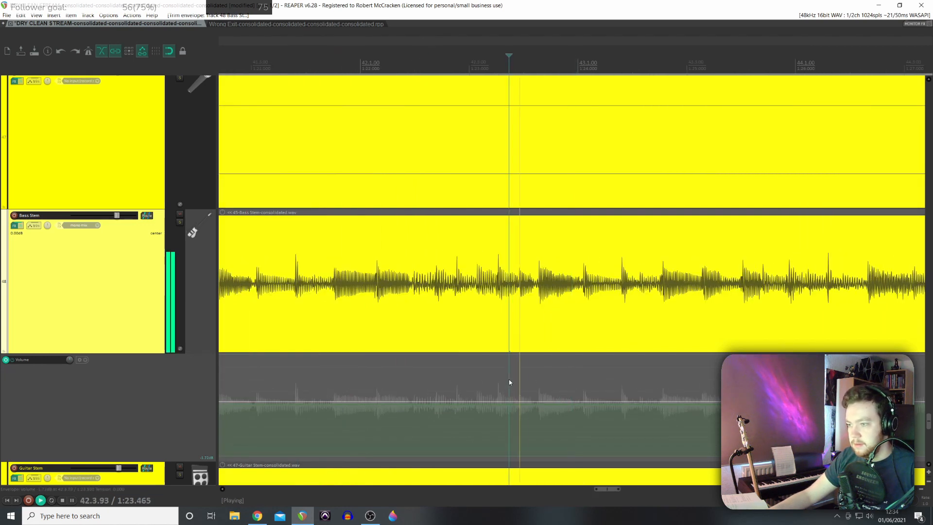
{"action": "left_click", "coordinate": [520, 380]}
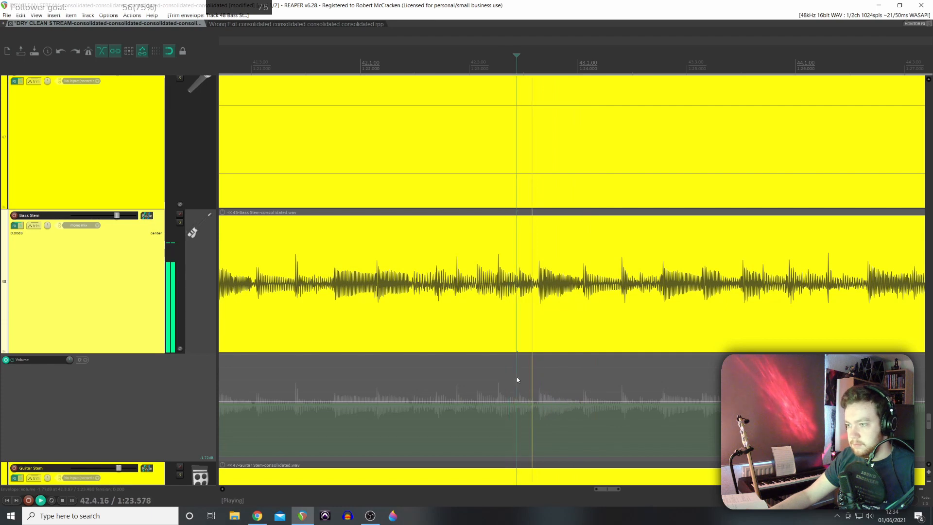
{"action": "left_click", "coordinate": [518, 378]}
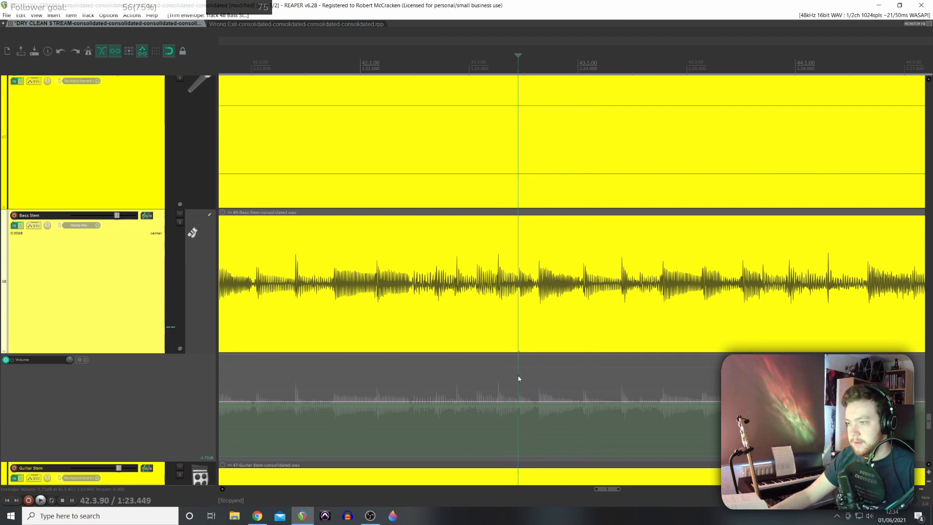
Step: Raise the Bass Stem volume envelope over the short passage from 42.3.90 to about 43.1.00 and play from before it
{"action": "left_click_drag", "start_coordinate": [520, 69], "coordinate": [585, 83]}
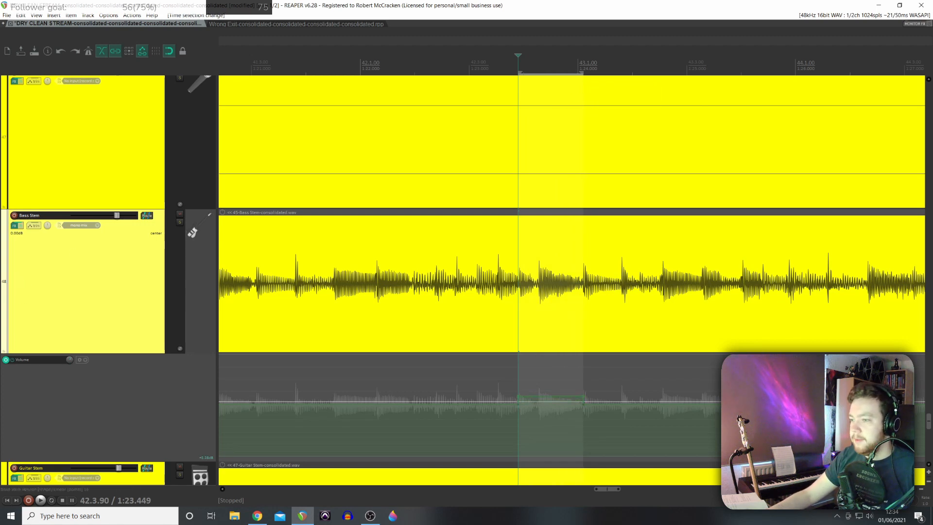
{"action": "left_click", "coordinate": [368, 365]}
{"action": "key", "text": "space"}
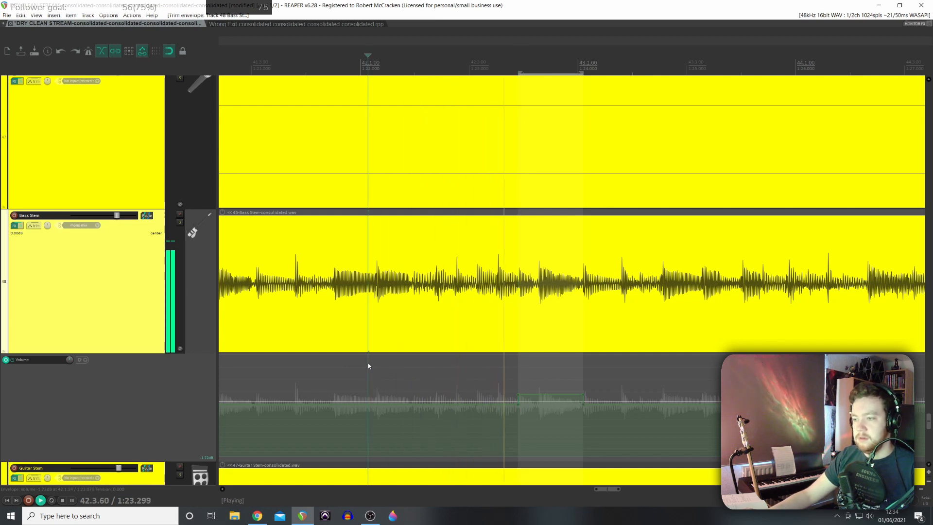
Step: Lower the boosted Bass Stem envelope passage in the Bridge and play across it again
{"action": "key", "text": "space"}
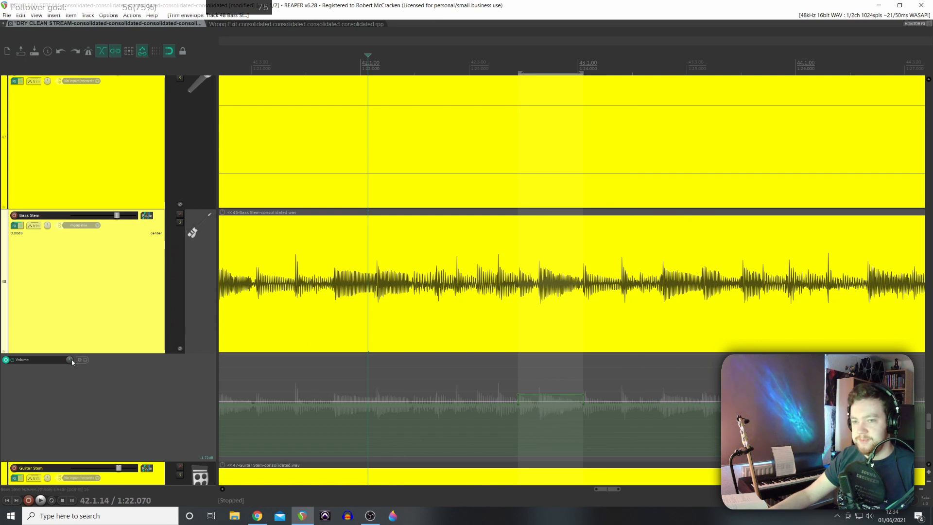
{"action": "left_click", "coordinate": [439, 372]}
{"action": "key", "text": "space"}
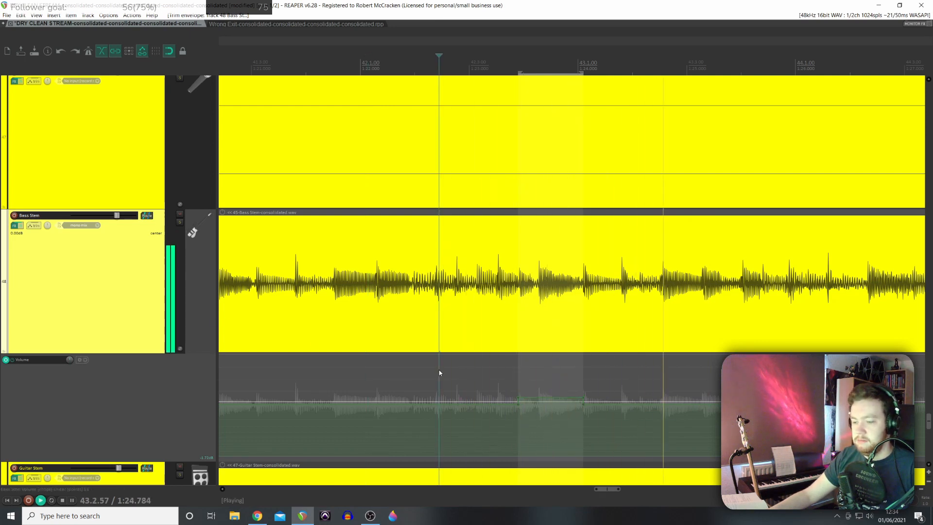
{"action": "key", "text": "space"}
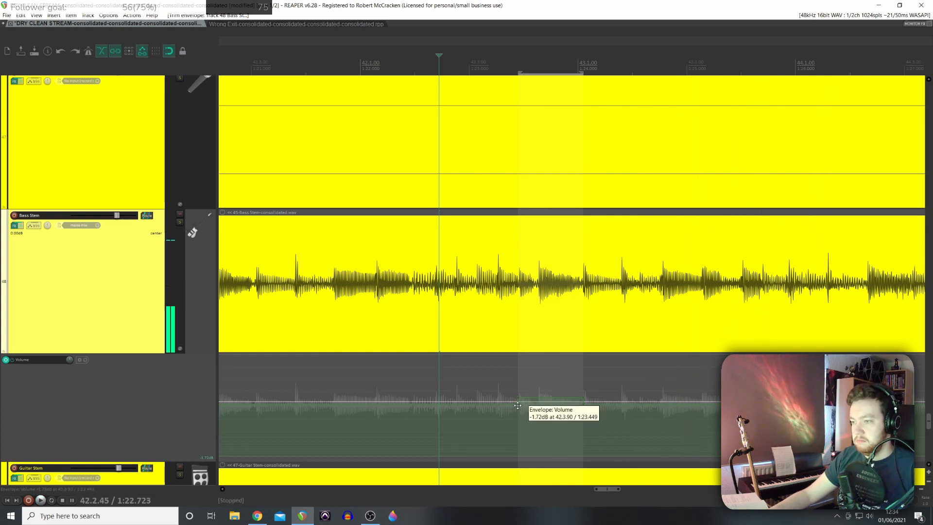
Step: Widen the boosted passage's ramps by moving its outer envelope points slightly earlier and later, and play it back
{"action": "left_click_drag", "start_coordinate": [518, 405], "coordinate": [509, 405]}
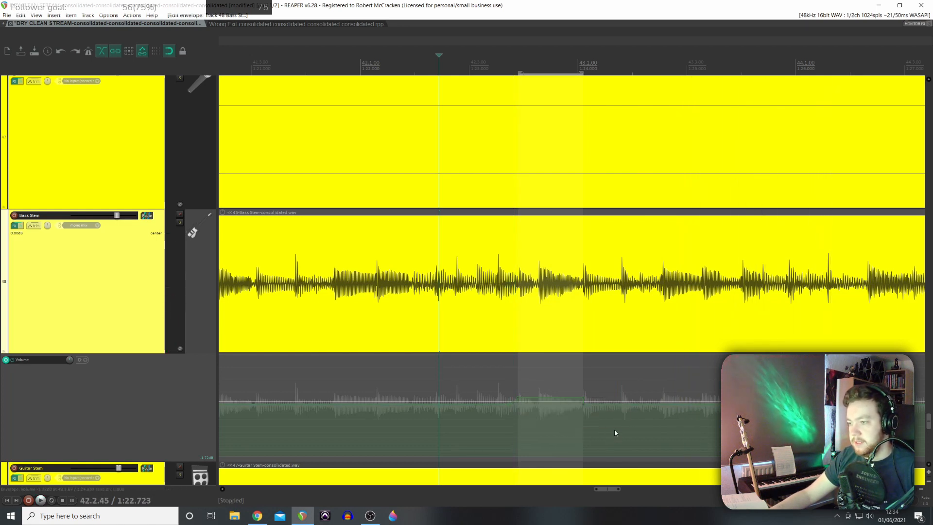
{"action": "left_click_drag", "start_coordinate": [583, 405], "coordinate": [593, 405]}
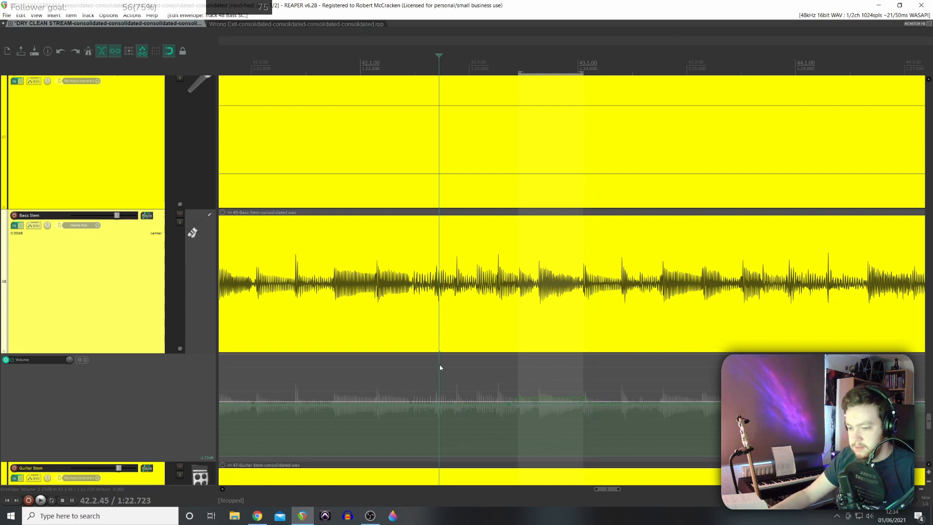
{"action": "left_click", "coordinate": [427, 361]}
{"action": "key", "text": "space"}
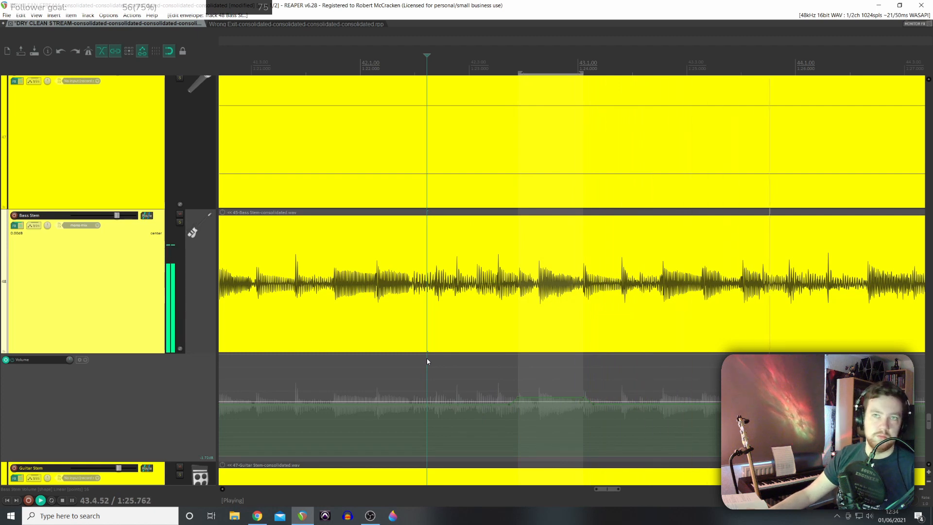
Step: Play the Bridge from just before the boosted passage towards its end, soloing the Bass Stem briefly to compare it with the mix
{"action": "scroll", "coordinate": [452, 406], "scroll_direction": "down", "scroll_amount": 5}
{"action": "key", "text": "space"}
{"action": "left_click", "coordinate": [431, 372]}
{"action": "key", "text": "space"}
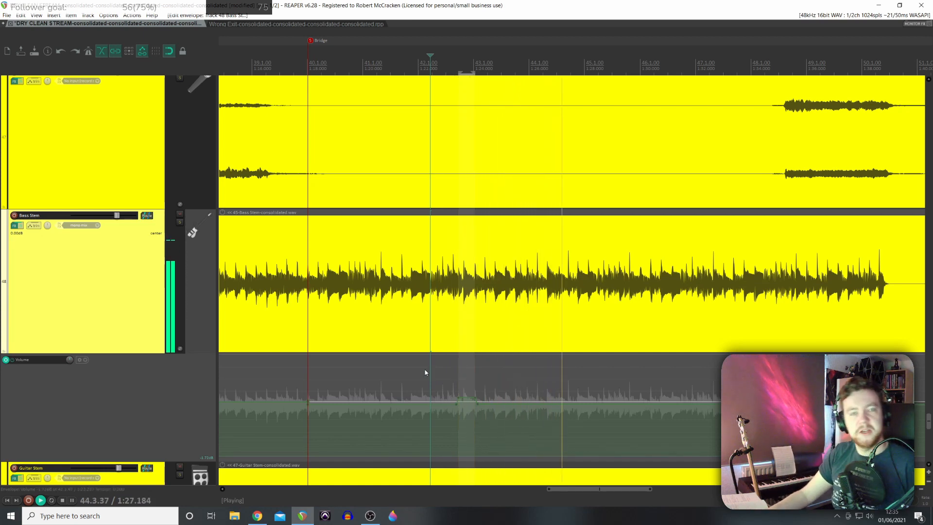
{"action": "left_click_drag", "start_coordinate": [627, 490], "coordinate": [647, 489]}
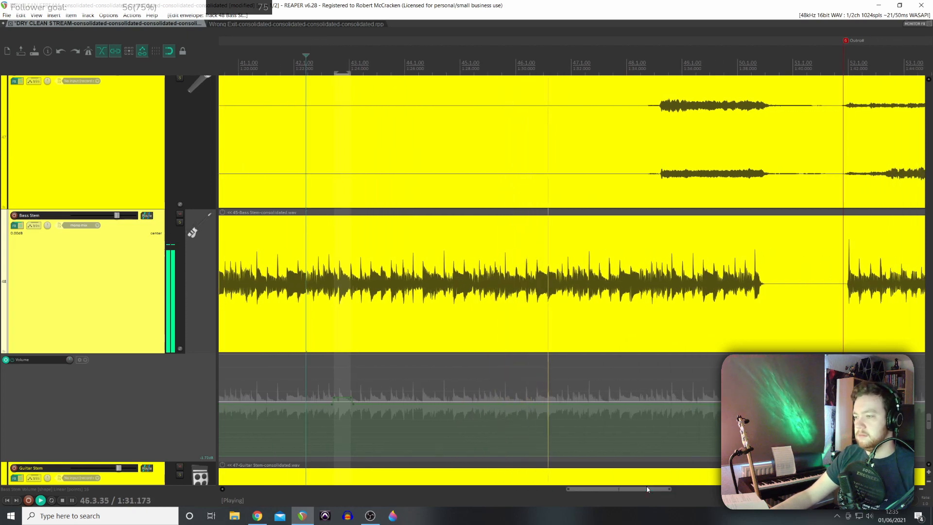
{"action": "left_click", "coordinate": [179, 224]}
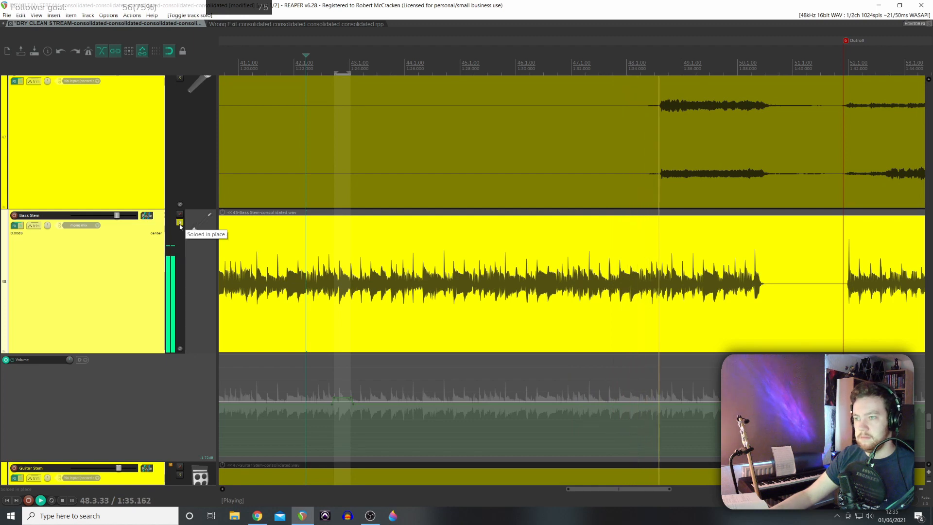
{"action": "left_click", "coordinate": [179, 224]}
{"action": "key", "text": "space"}
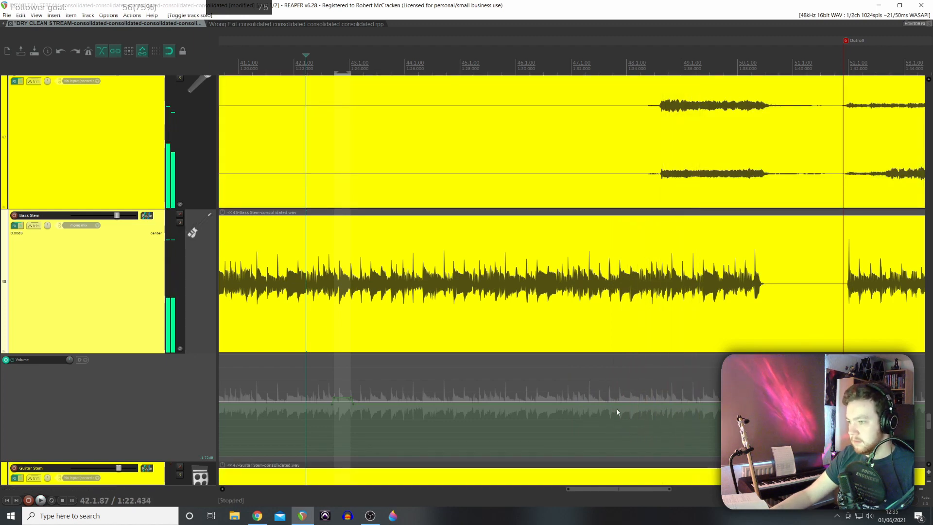
Step: Check the Guitar Stem envelope through the Bridge, and play the Bass Stem from 46.2.98 and again from 45.2.11
{"action": "left_click", "coordinate": [543, 380]}
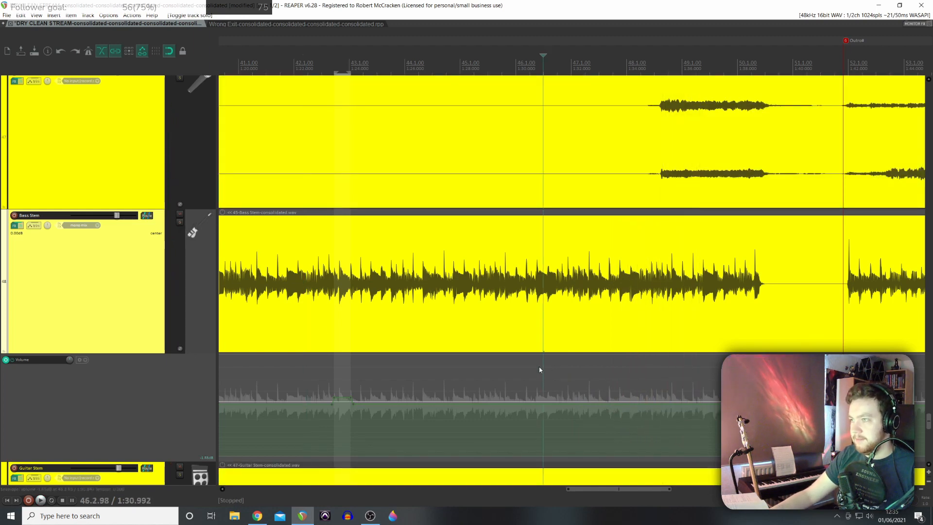
{"action": "scroll", "coordinate": [542, 375], "scroll_direction": "down", "scroll_amount": 3}
{"action": "scroll", "coordinate": [585, 189], "scroll_direction": "down", "scroll_amount": 2}
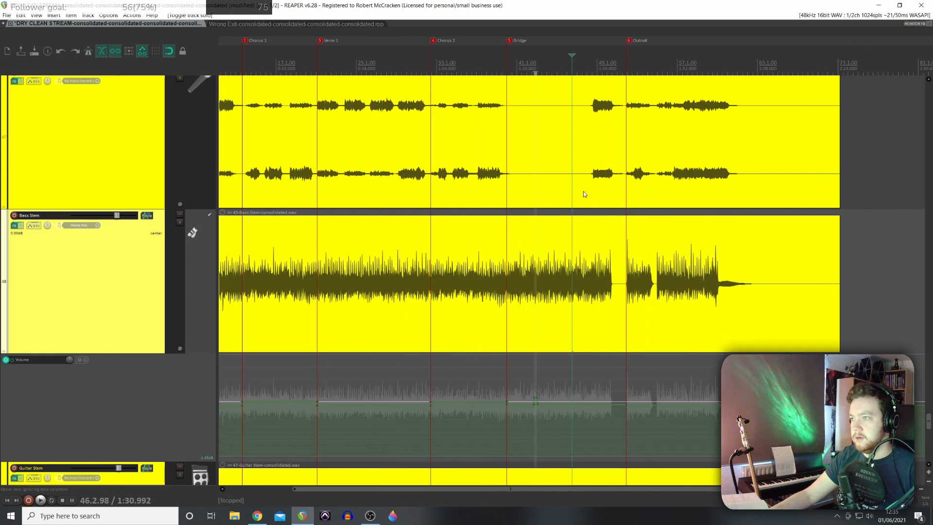
{"action": "scroll", "coordinate": [49, 237], "scroll_direction": "down", "scroll_amount": 5}
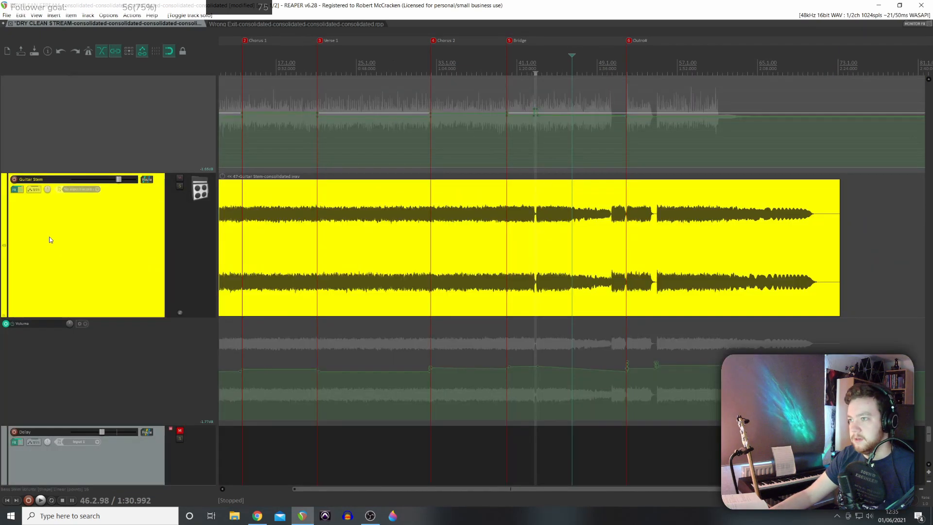
{"action": "scroll", "coordinate": [552, 265], "scroll_direction": "up", "scroll_amount": 2}
{"action": "scroll", "coordinate": [82, 253], "scroll_direction": "up", "scroll_amount": 5}
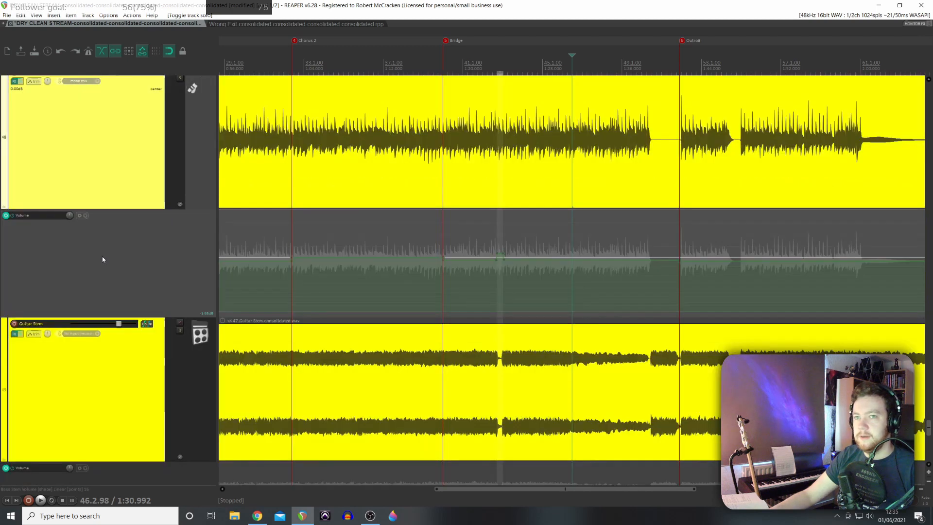
{"action": "key", "text": "space"}
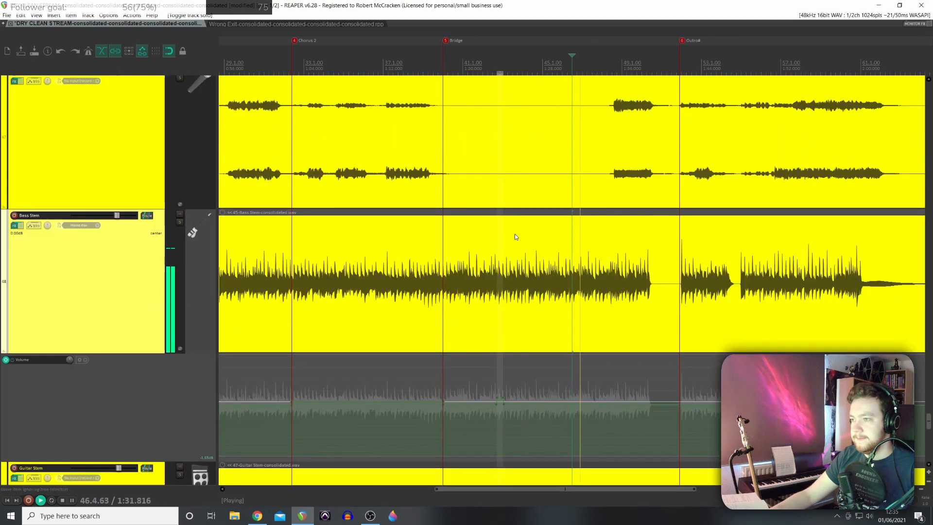
{"action": "left_click", "coordinate": [537, 249]}
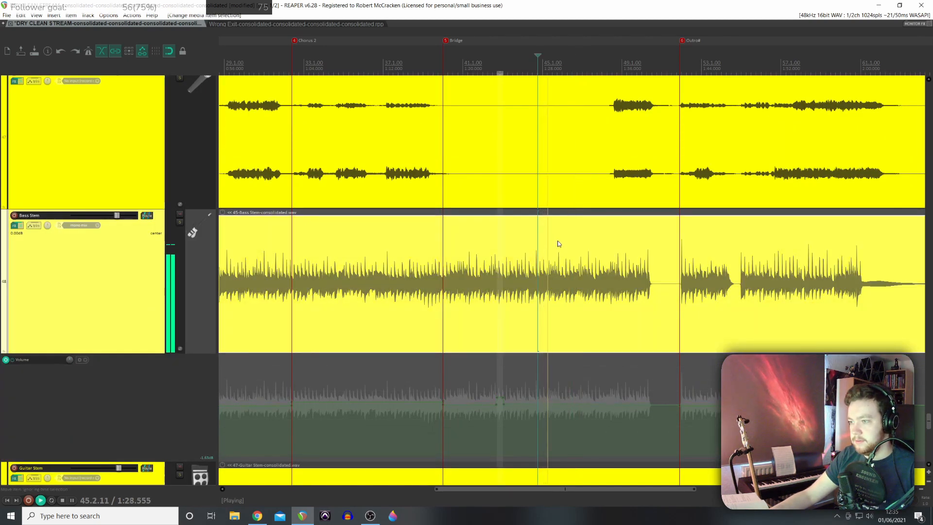
Step: Select the end of the Bridge from 45.4.84, raise the Bass Stem volume envelope across it and play it back
{"action": "key", "text": "space"}
{"action": "left_click", "coordinate": [561, 389]}
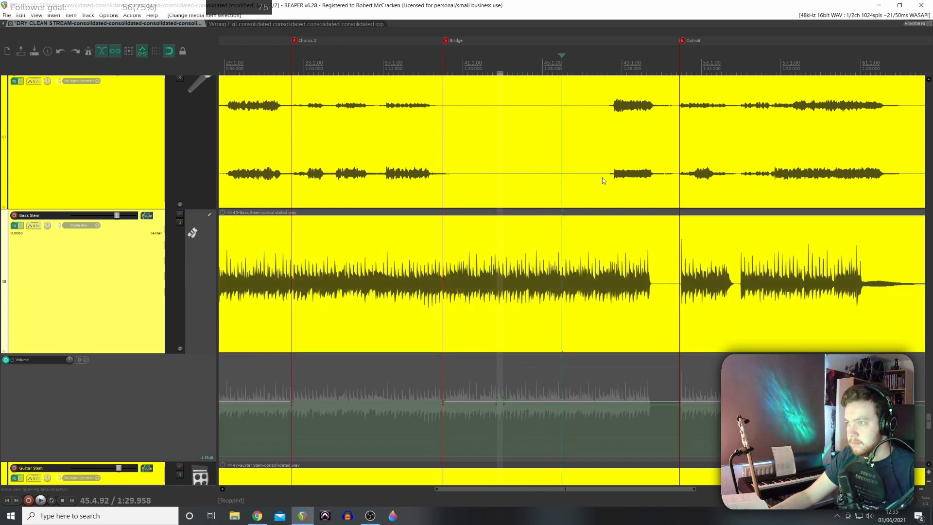
{"action": "left_click_drag", "start_coordinate": [562, 388], "coordinate": [664, 223]}
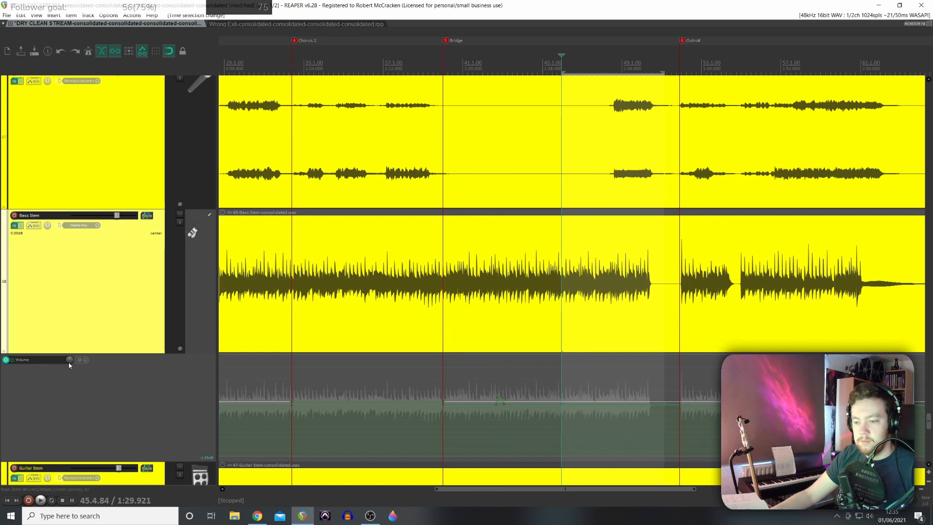
{"action": "key", "text": "space"}
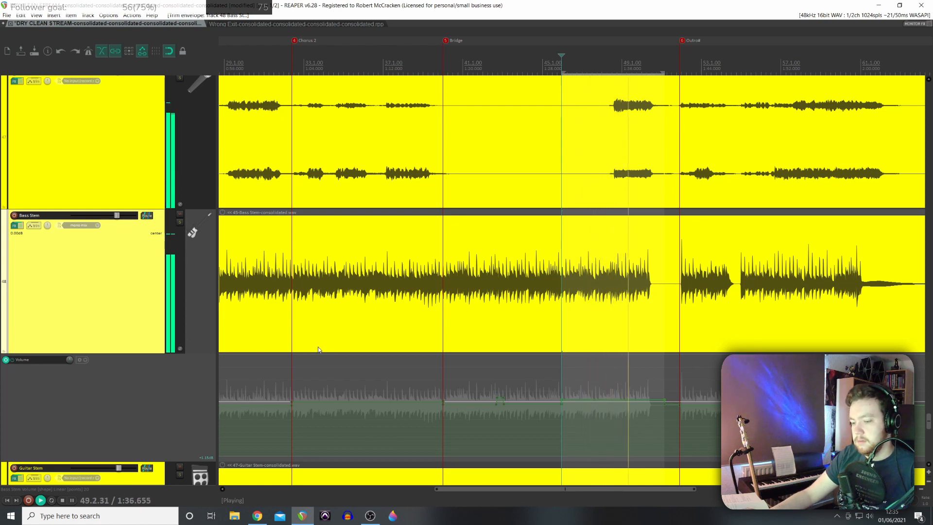
{"action": "left_click", "coordinate": [639, 366]}
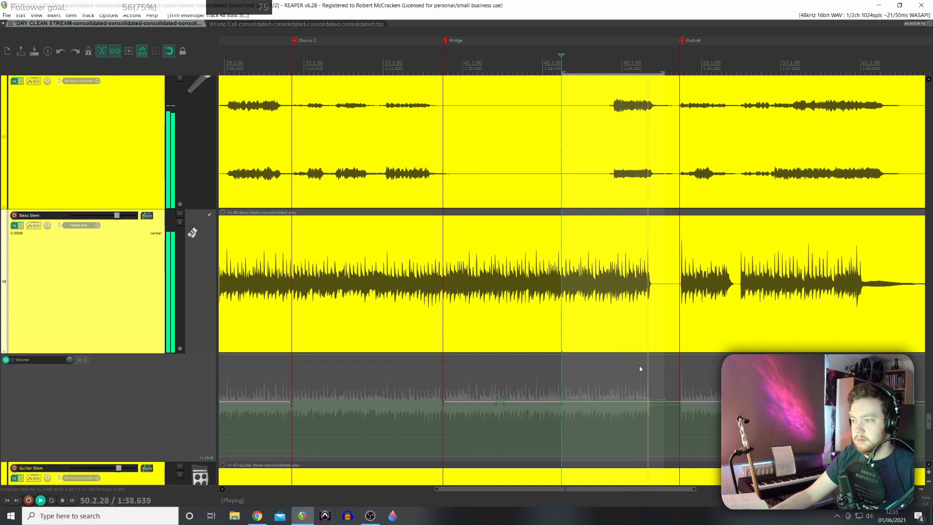
Step: Move the envelope point at the start of the raised late-Bridge passage slightly earlier and play across the ramp
{"action": "left_click", "coordinate": [538, 379]}
{"action": "scroll", "coordinate": [628, 396], "scroll_direction": "up", "scroll_amount": 4}
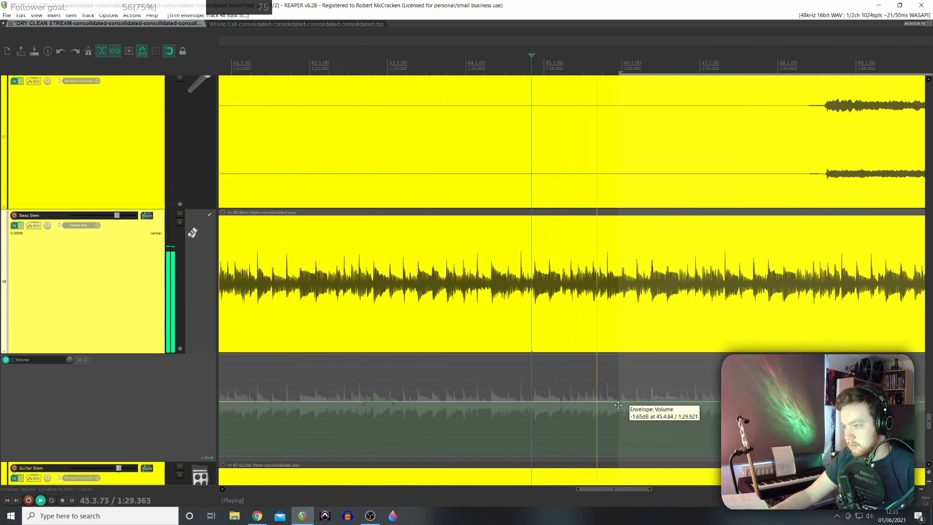
{"action": "left_click_drag", "start_coordinate": [618, 406], "coordinate": [609, 405]}
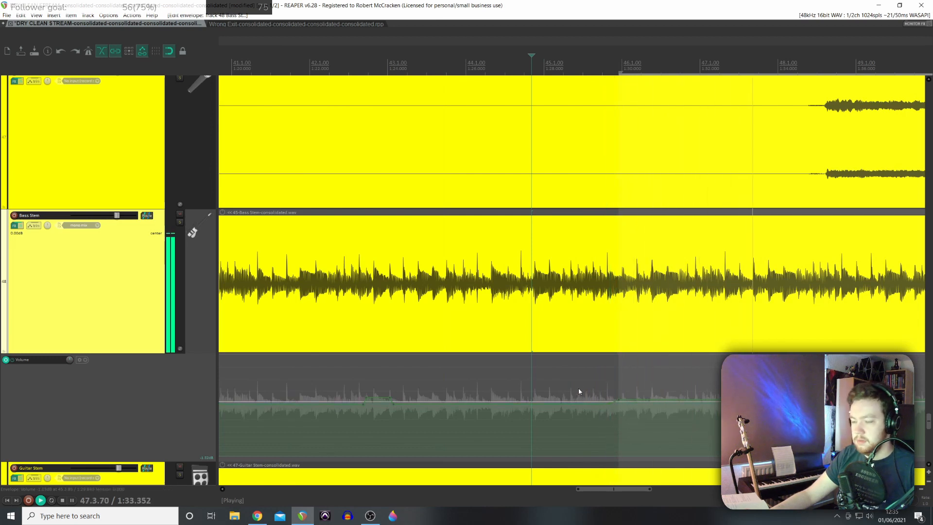
{"action": "left_click", "coordinate": [592, 378]}
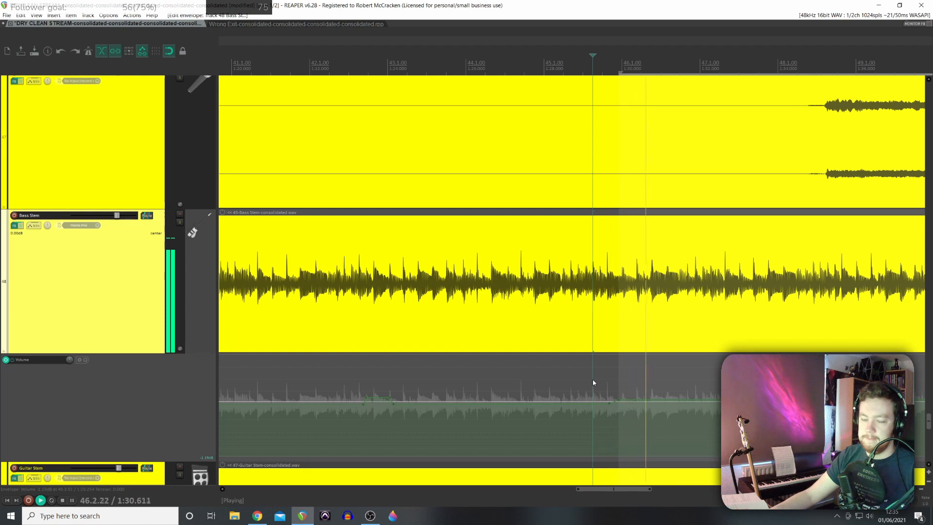
Step: Fine-tune the Bass Stem envelope level in the selected late-Bridge passage and return to just before it
{"action": "scroll", "coordinate": [73, 339], "scroll_direction": "down", "scroll_amount": 3}
{"action": "scroll", "coordinate": [174, 304], "scroll_direction": "up", "scroll_amount": 3}
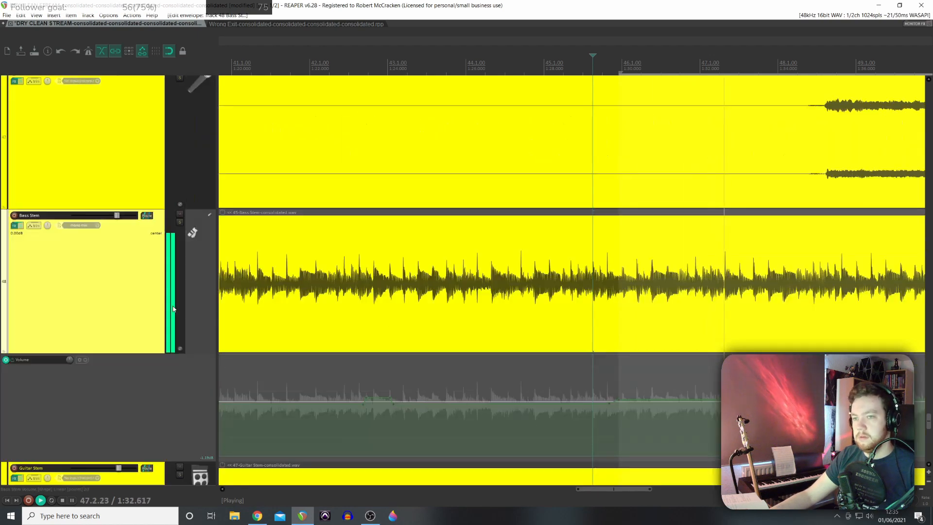
{"action": "scroll", "coordinate": [386, 268], "scroll_direction": "down", "scroll_amount": 3}
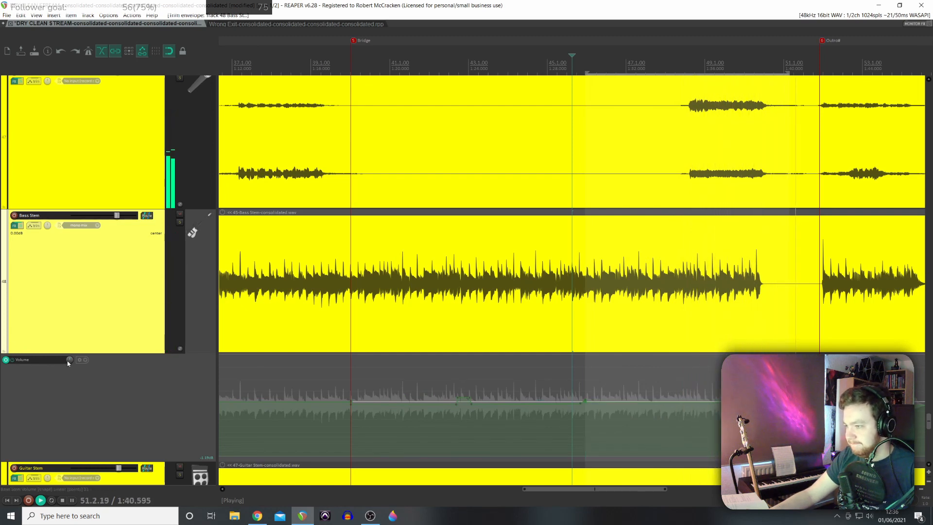
{"action": "left_click", "coordinate": [564, 383]}
{"action": "key", "text": "space"}
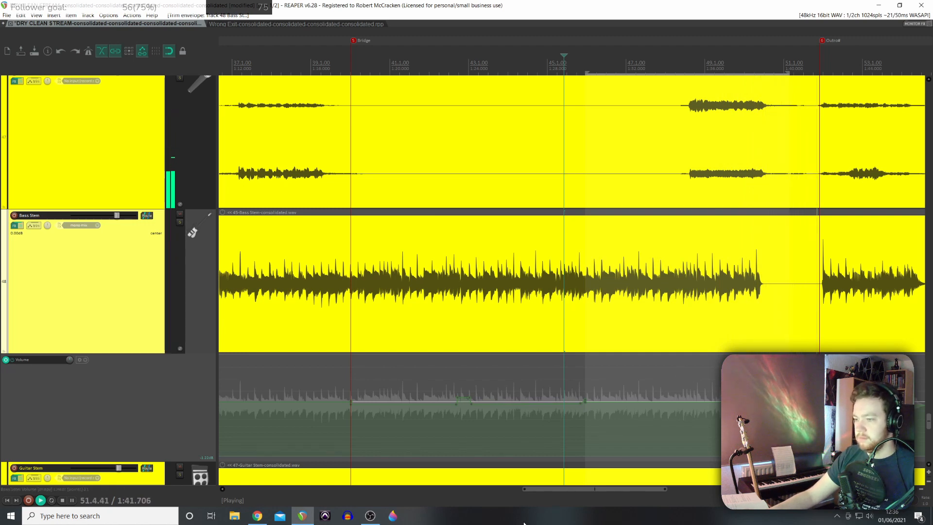
Step: Select the whole Outro, adjust the Bass Stem volume envelope's level across it and play from the Outro marker
{"action": "left_click_drag", "start_coordinate": [593, 493], "coordinate": [698, 485]}
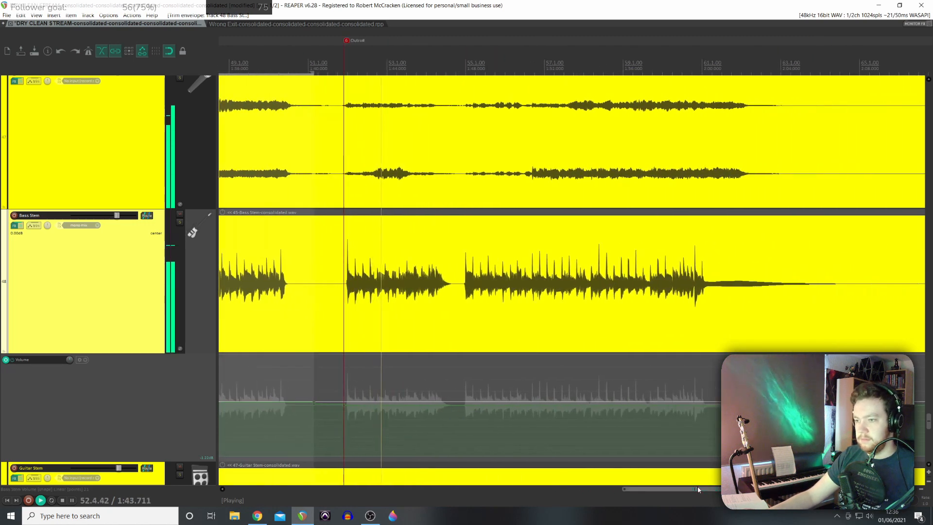
{"action": "left_click", "coordinate": [346, 365]}
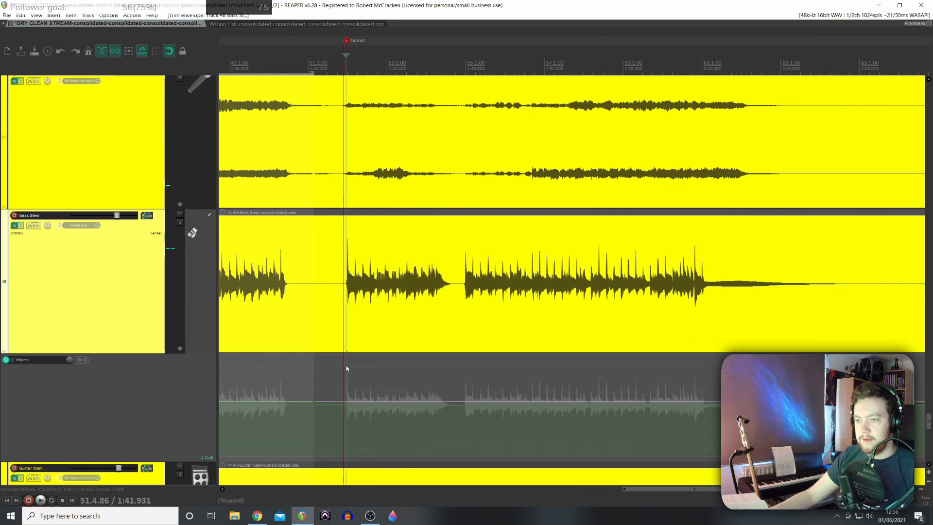
{"action": "left_click_drag", "start_coordinate": [348, 68], "coordinate": [801, 138]}
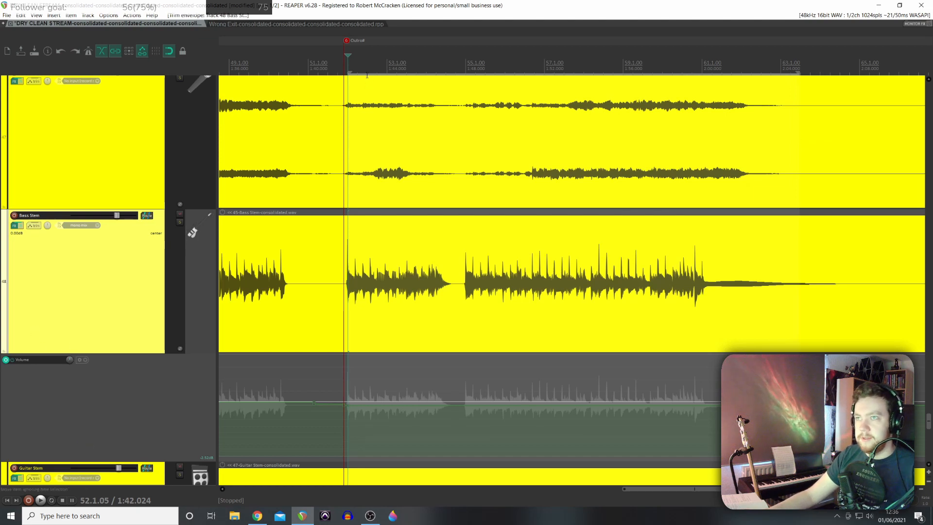
{"action": "double_click", "coordinate": [389, 72]}
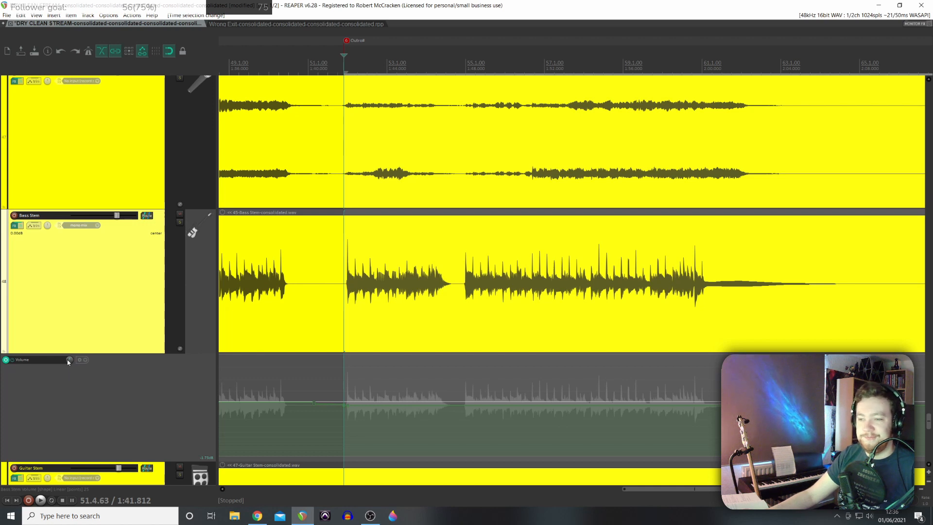
{"action": "left_click_drag", "start_coordinate": [344, 403], "coordinate": [344, 402]}
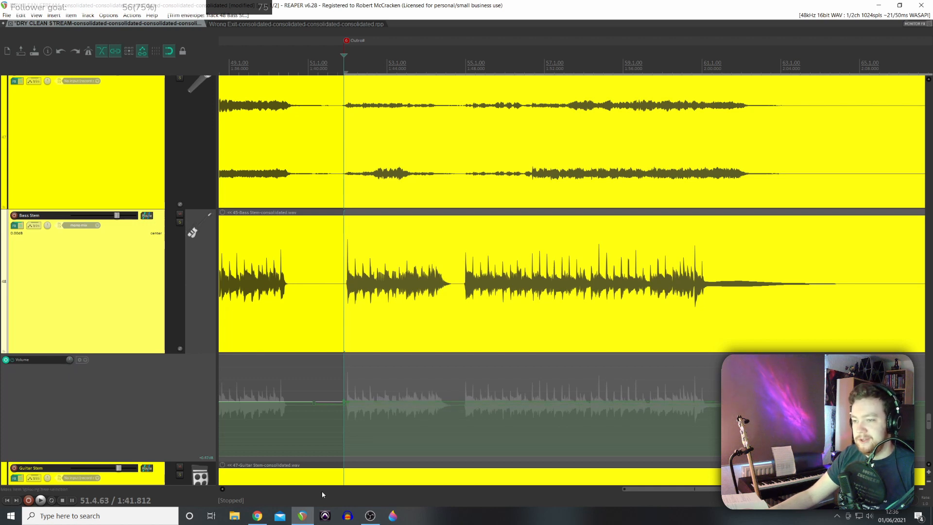
{"action": "key", "text": "space"}
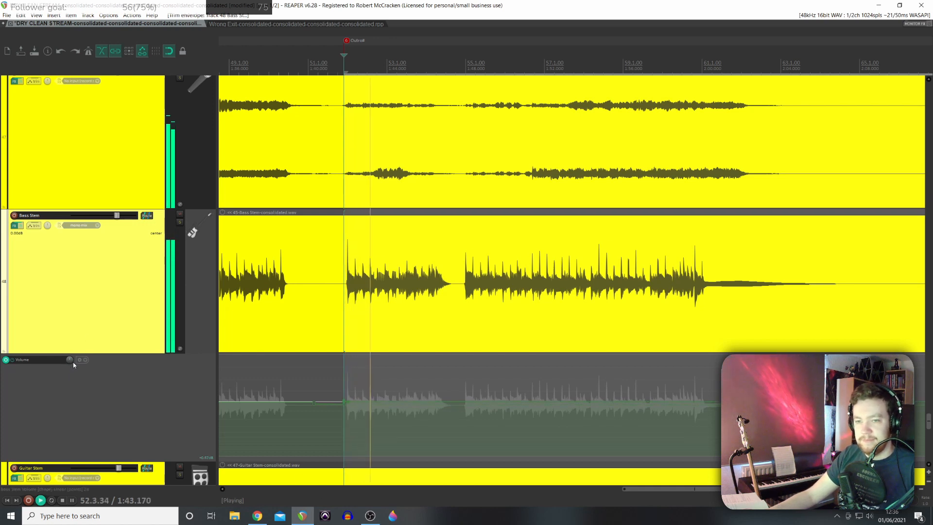
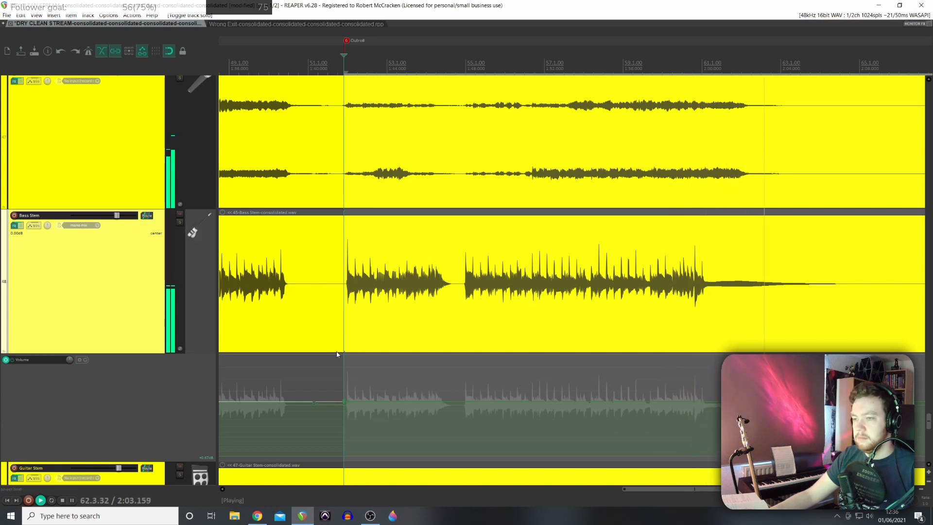
Step: Show the volume envelope of the Backing vox stem, with the whole song in view
{"action": "scroll", "coordinate": [646, 392], "scroll_direction": "down", "scroll_amount": 1}
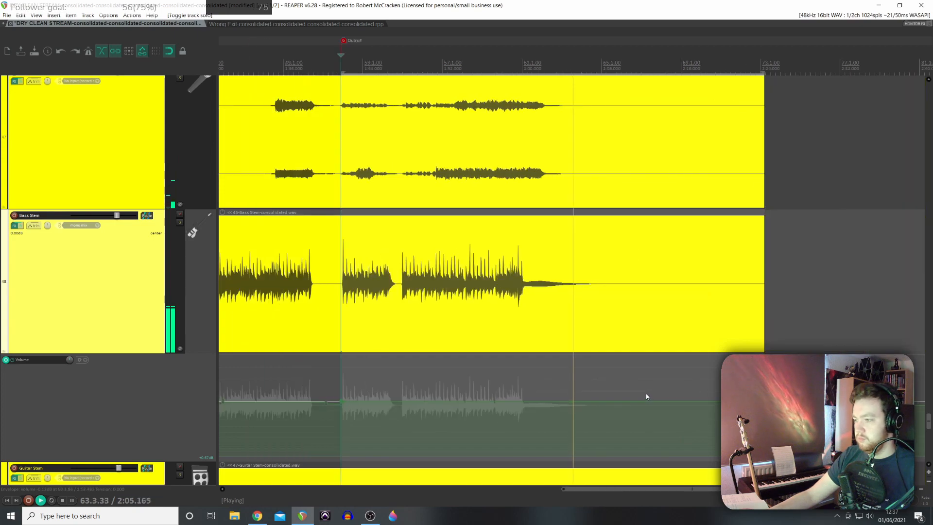
{"action": "scroll", "coordinate": [415, 368], "scroll_direction": "down", "scroll_amount": 1}
{"action": "scroll", "coordinate": [415, 368], "scroll_direction": "down", "scroll_amount": 2}
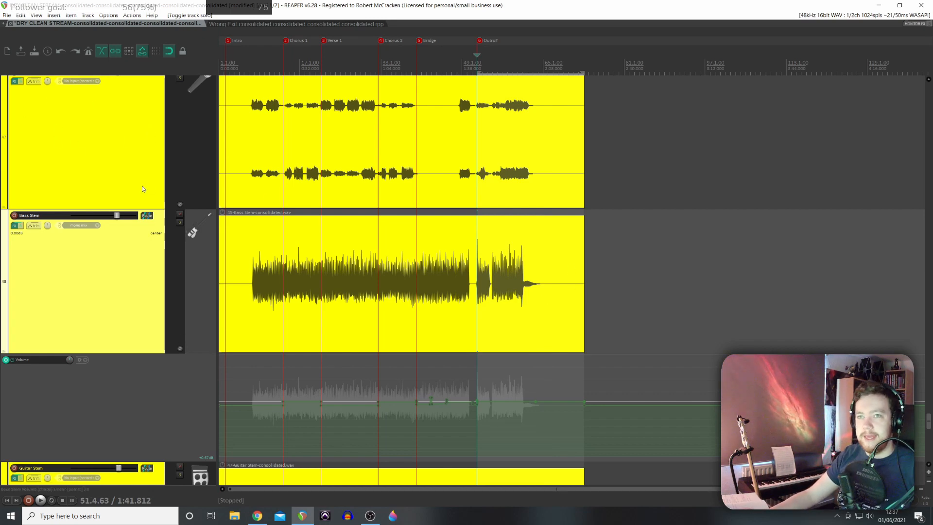
{"action": "left_click", "coordinate": [96, 173]}
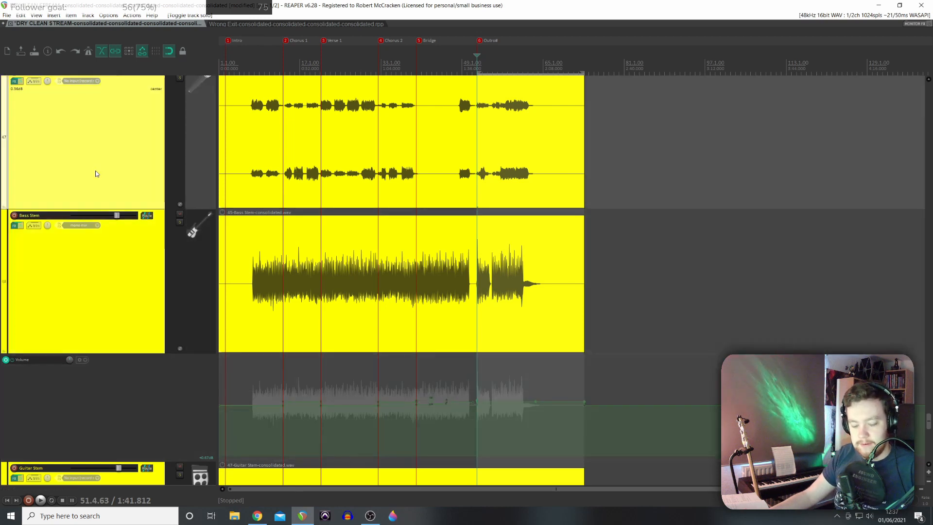
{"action": "key", "text": "v"}
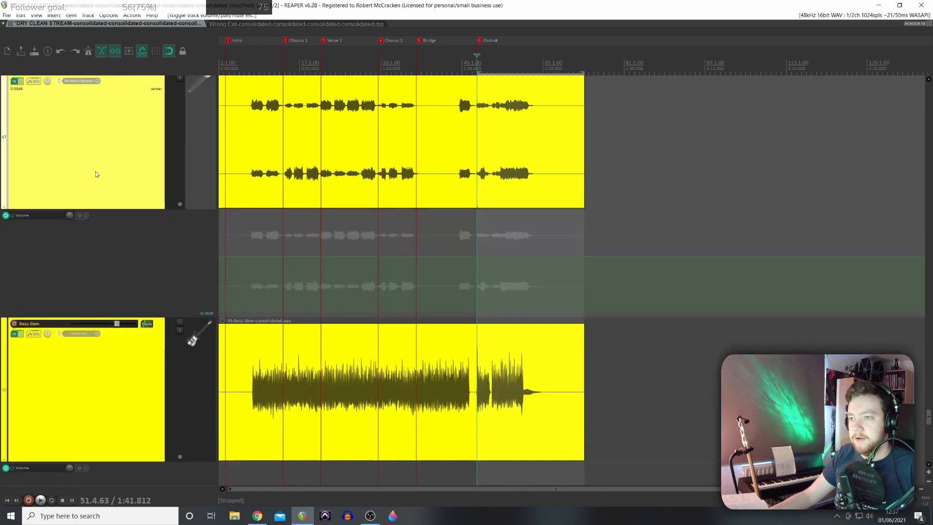
Step: Play the opening of the Outro from its marker to judge the Backing vox stem's level in the mix
{"action": "left_click", "coordinate": [251, 245]}
{"action": "left_click", "coordinate": [244, 247]}
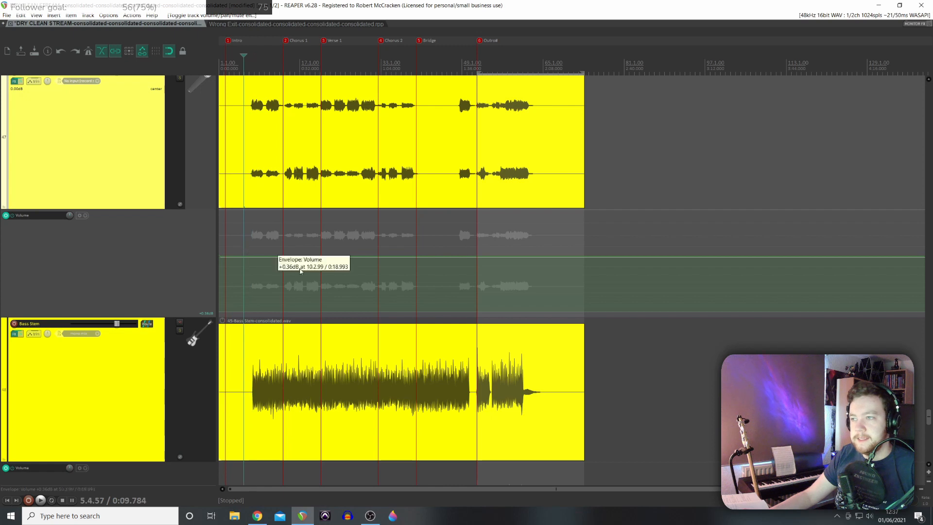
{"action": "left_click", "coordinate": [458, 237]}
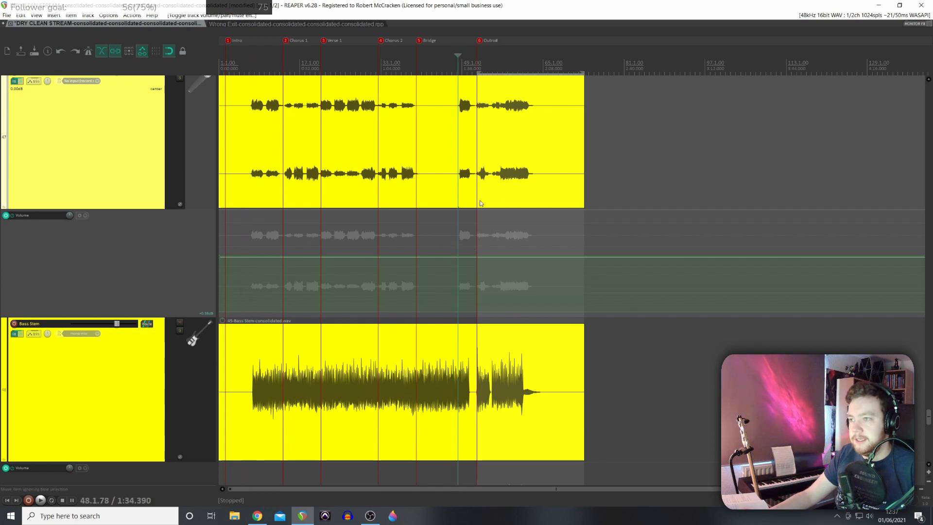
{"action": "left_click", "coordinate": [476, 242]}
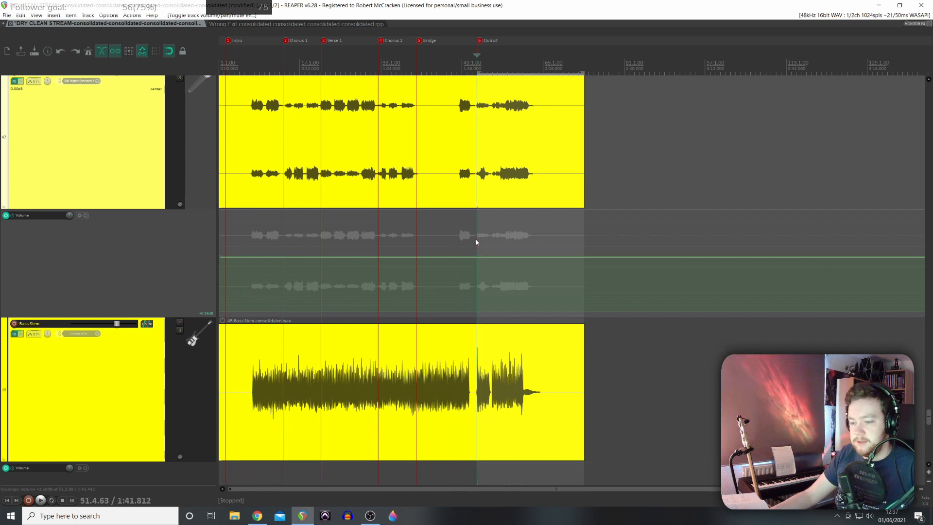
{"action": "key", "text": "space"}
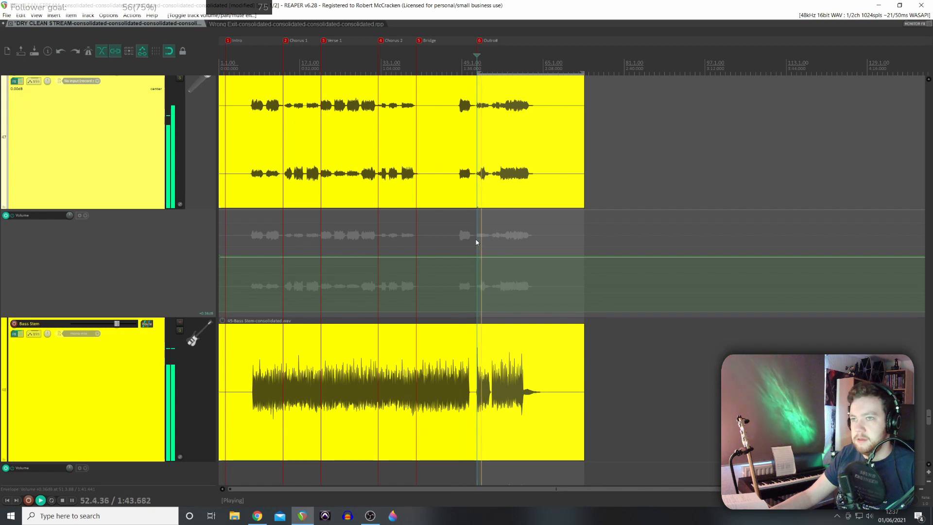
{"action": "scroll", "coordinate": [556, 261], "scroll_direction": "up", "scroll_amount": 2}
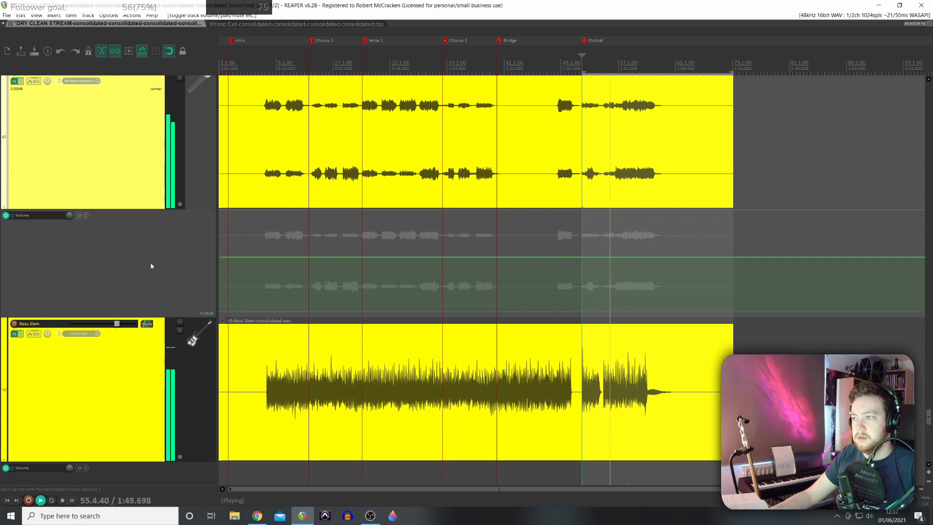
{"action": "key", "text": "space"}
Step: Raise the Backing vox stem envelope slightly across the selected Outro and play from just before the Outro marker
{"action": "left_click", "coordinate": [622, 243]}
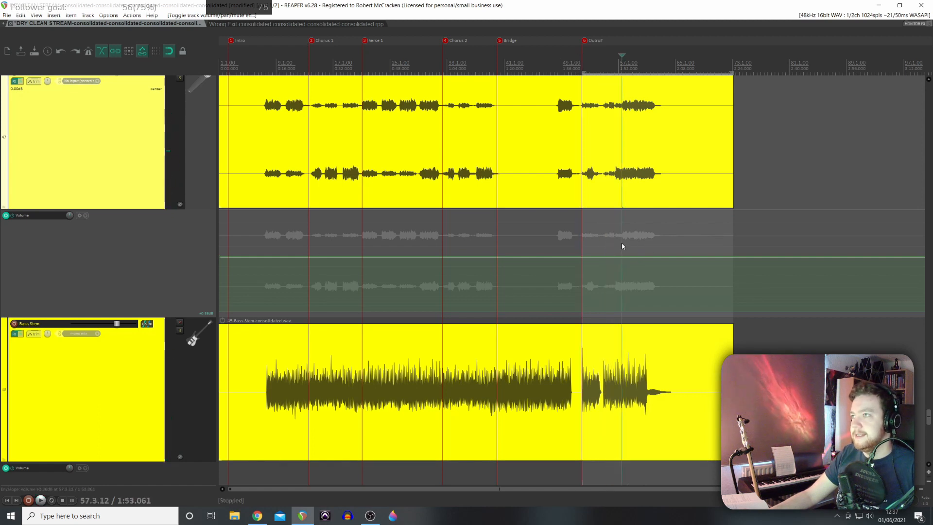
{"action": "left_click", "coordinate": [580, 240]}
{"action": "key", "text": "space"}
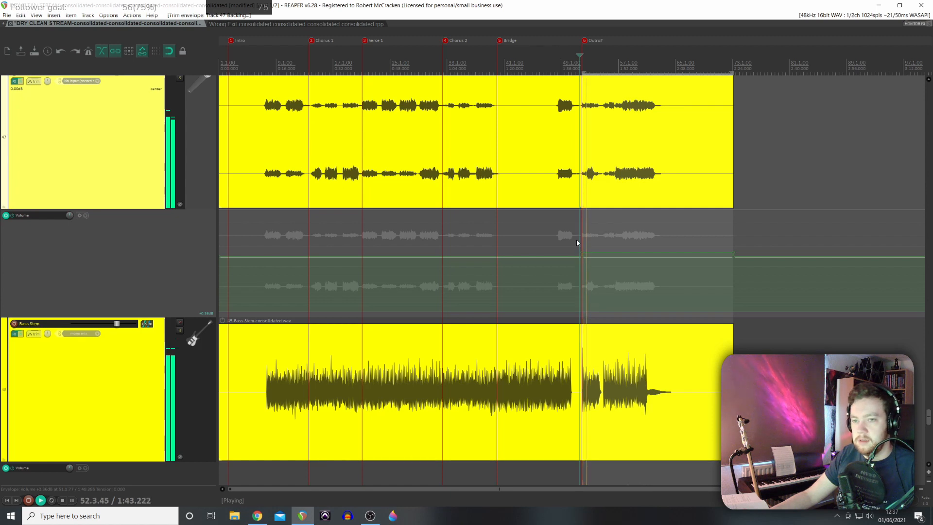
Step: Solo the Backing vox stem briefly during the Outro to compare it with the full mix
{"action": "scroll", "coordinate": [180, 90], "scroll_direction": "up", "scroll_amount": 3}
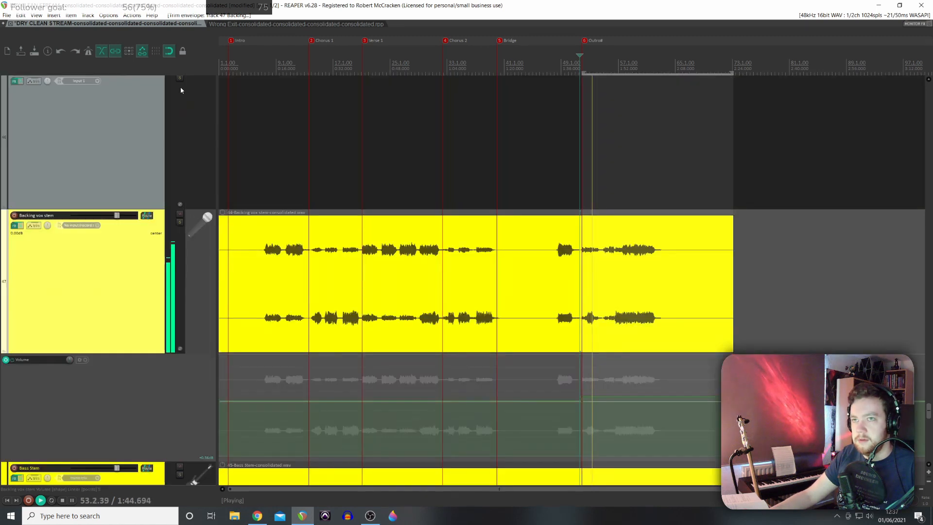
{"action": "left_click", "coordinate": [179, 223]}
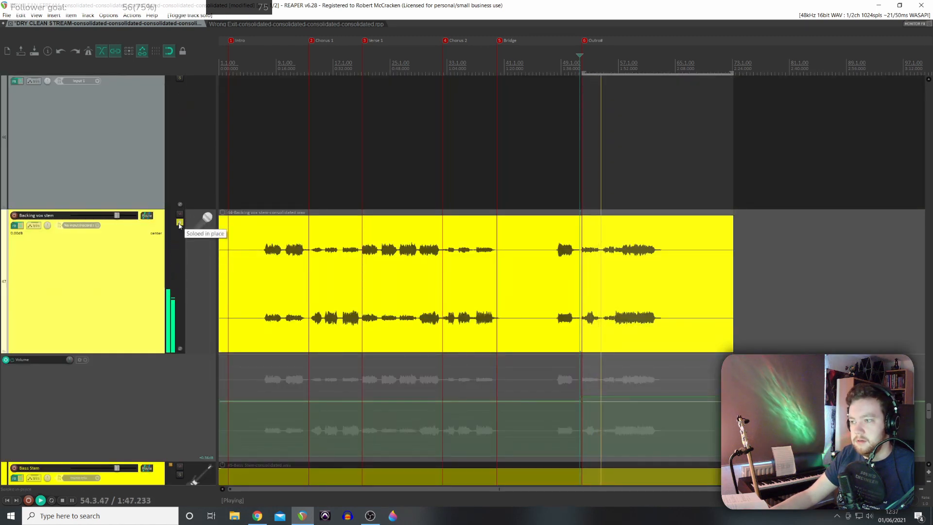
{"action": "left_click", "coordinate": [179, 223]}
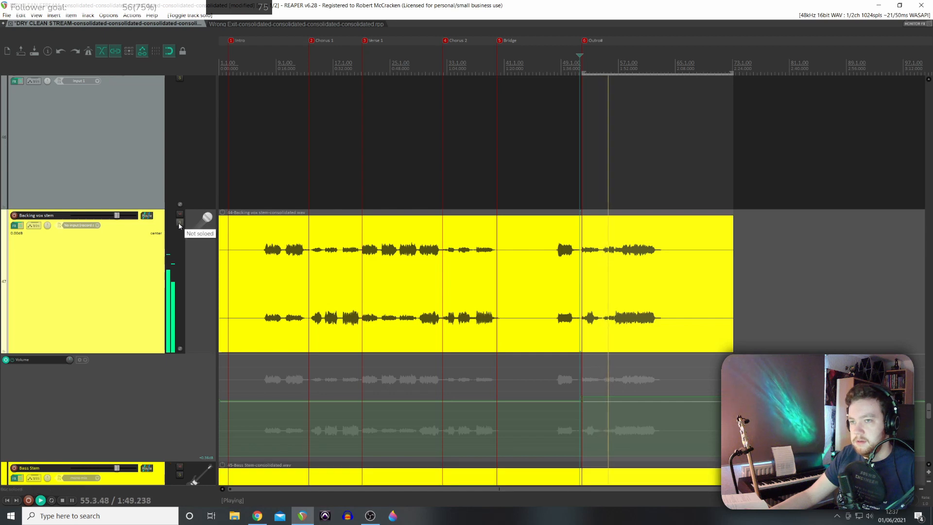
Step: Raise the Backing vox stem envelope a little further across the Outro and play the section again
{"action": "scroll", "coordinate": [618, 256], "scroll_direction": "down", "scroll_amount": 1}
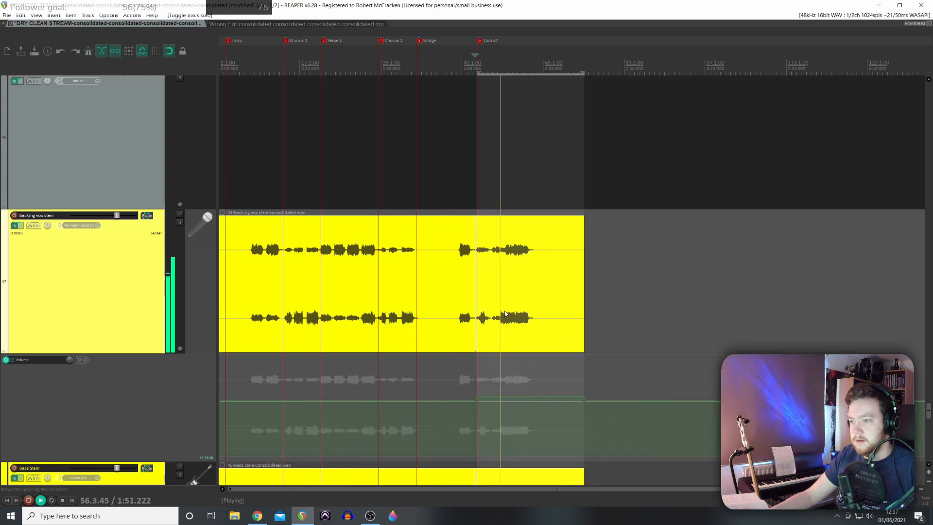
{"action": "scroll", "coordinate": [91, 301], "scroll_direction": "down", "scroll_amount": 3}
{"action": "left_click_drag", "start_coordinate": [68, 218], "coordinate": [68, 216]}
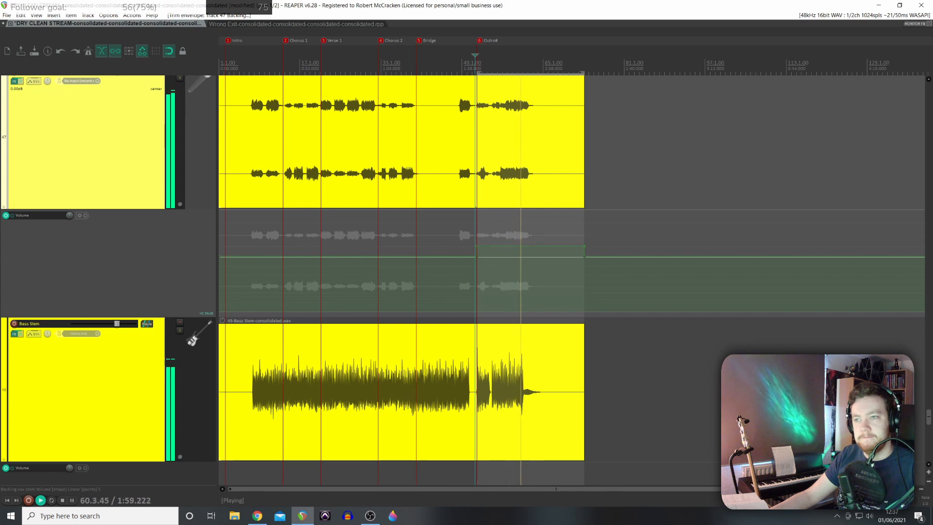
{"action": "key", "text": "space"}
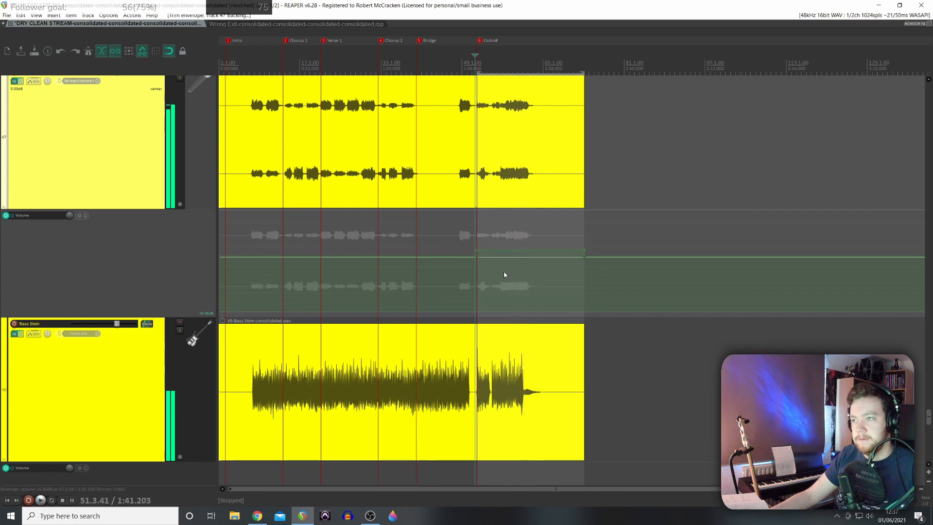
{"action": "key", "text": "space"}
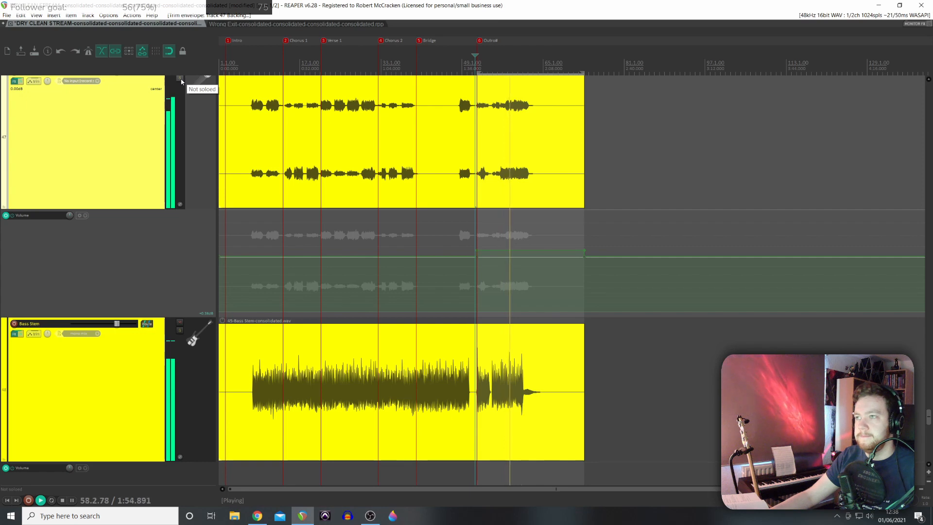
Step: Raise the Backing vox stem volume envelope slightly over the short vocal phrase just before the Outro marker and play it back
{"action": "scroll", "coordinate": [552, 278], "scroll_direction": "up", "scroll_amount": 2}
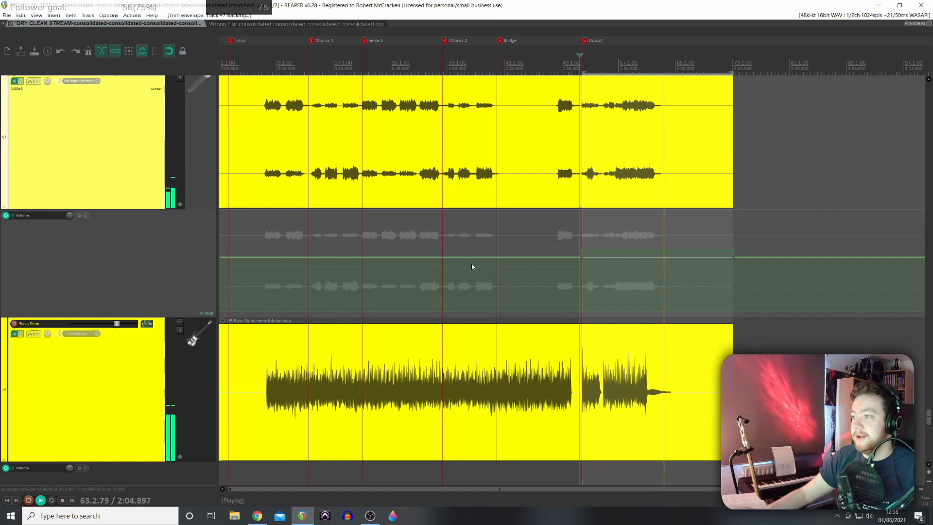
{"action": "key", "text": "space"}
{"action": "left_click", "coordinate": [556, 235]}
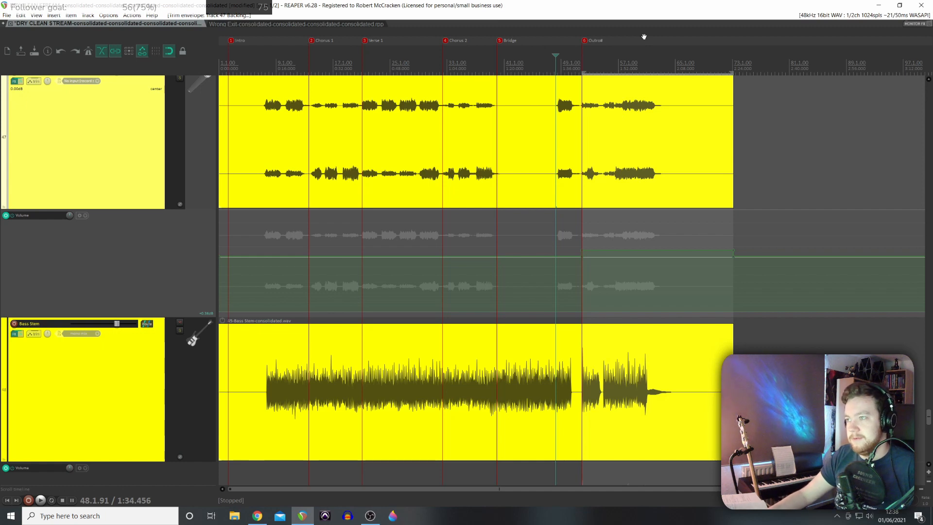
{"action": "key", "text": "space"}
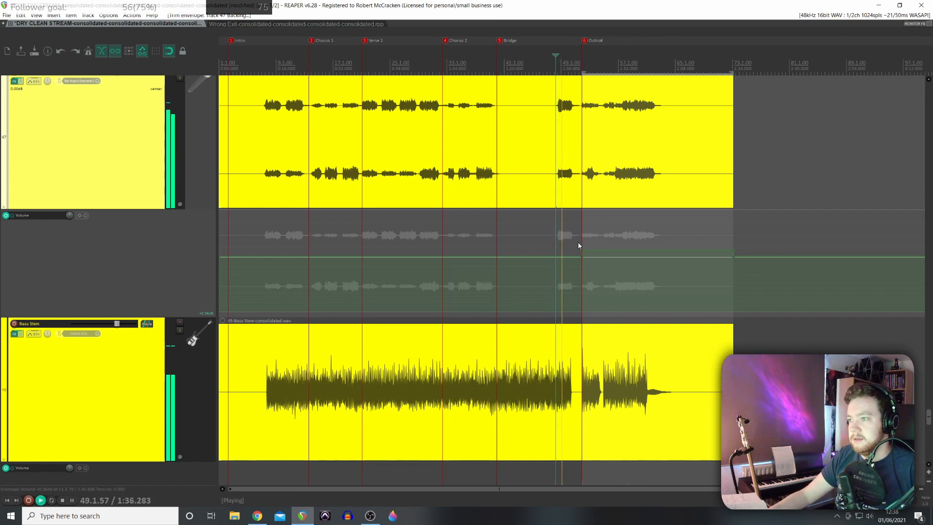
{"action": "key", "text": "space"}
{"action": "left_click_drag", "start_coordinate": [557, 248], "coordinate": [579, 246]}
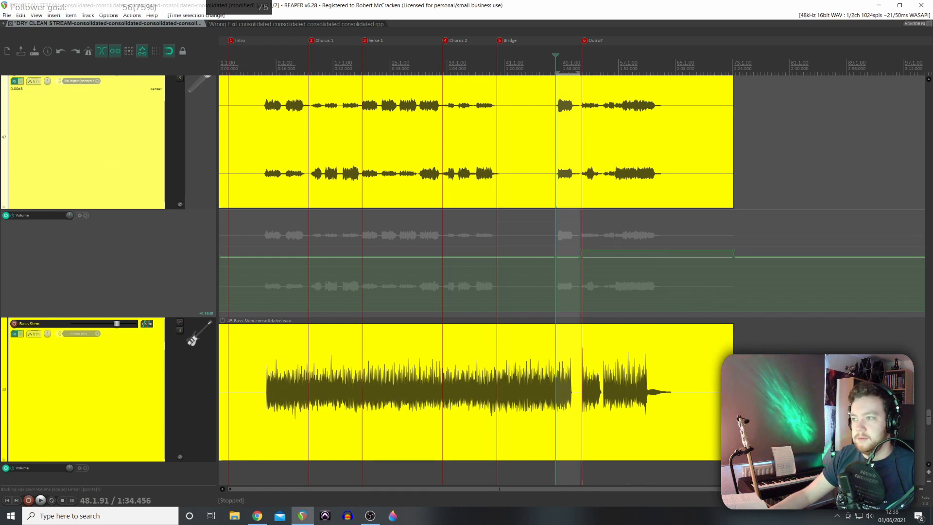
{"action": "key", "text": "space"}
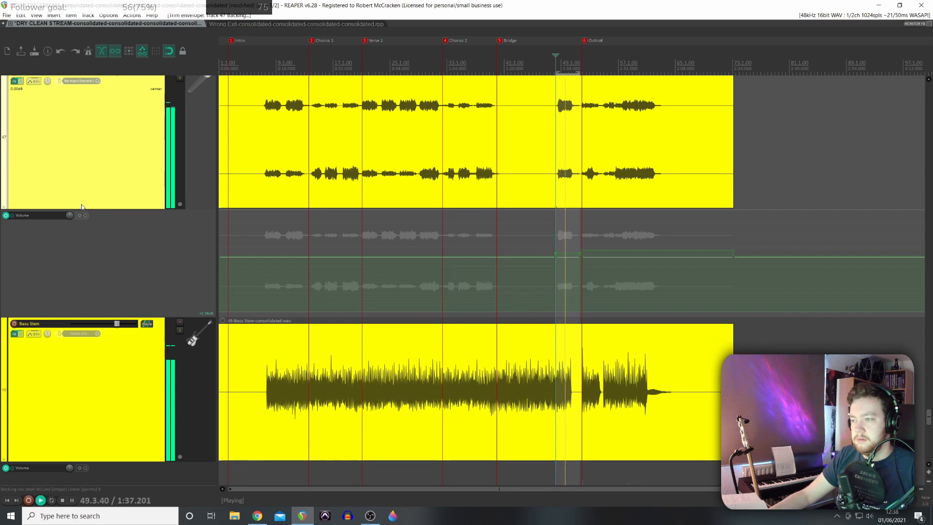
{"action": "key", "text": "space"}
Step: Raise the Backing vox stem volume envelope slightly across Chorus 2, adjusting the amount by ear during playback
{"action": "left_click", "coordinate": [264, 248]}
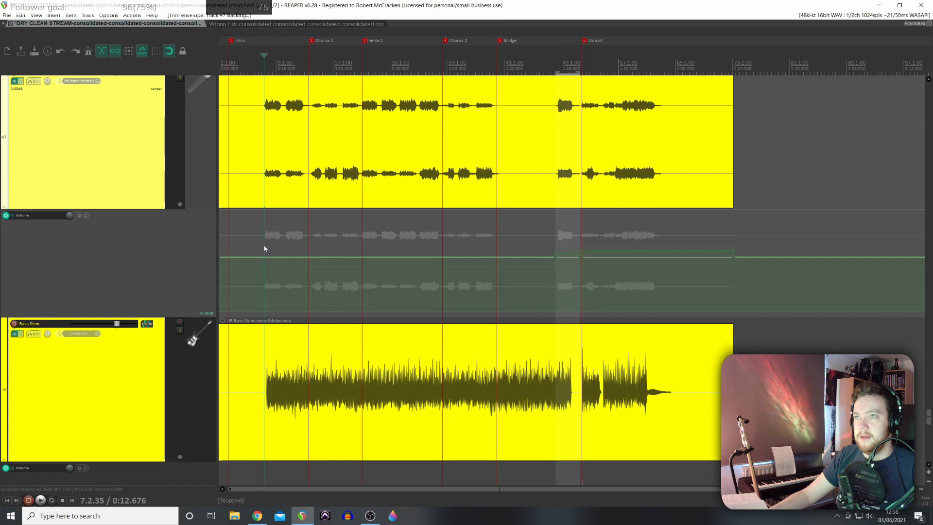
{"action": "left_click", "coordinate": [447, 249]}
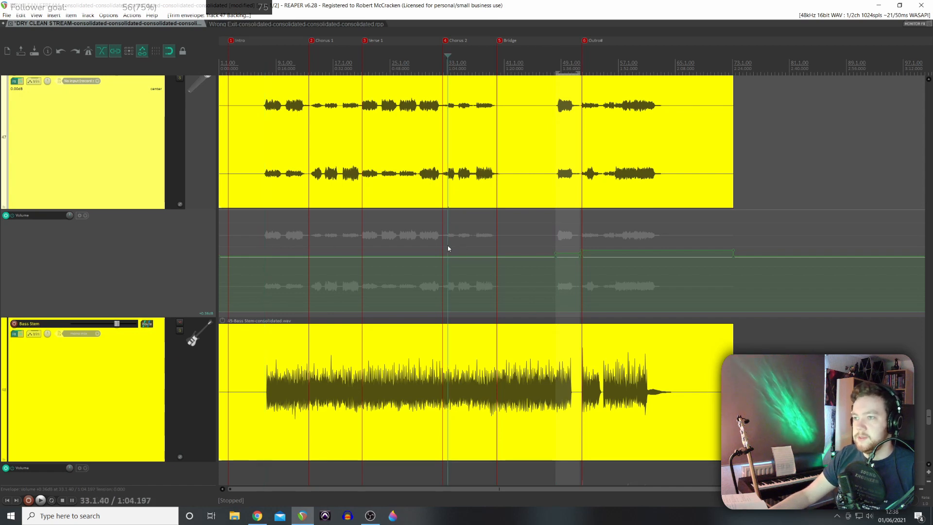
{"action": "key", "text": "space"}
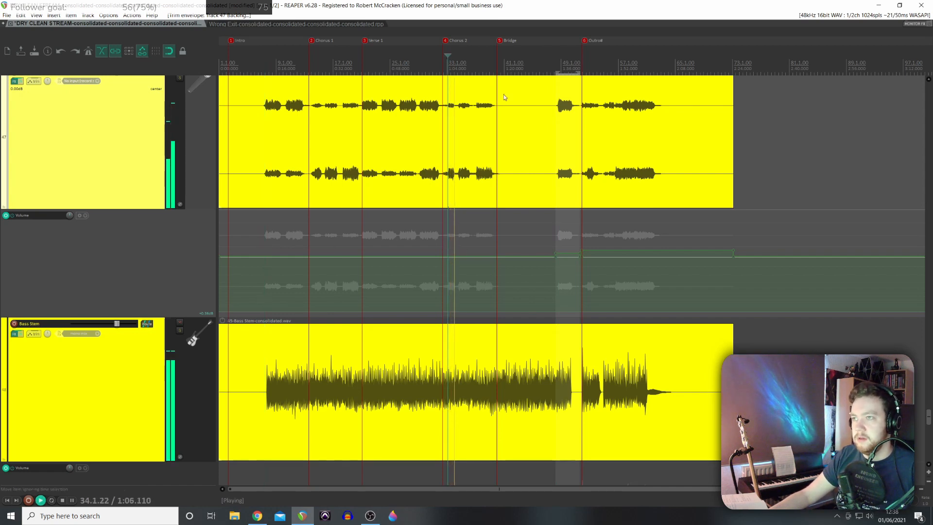
{"action": "double_click", "coordinate": [469, 71]}
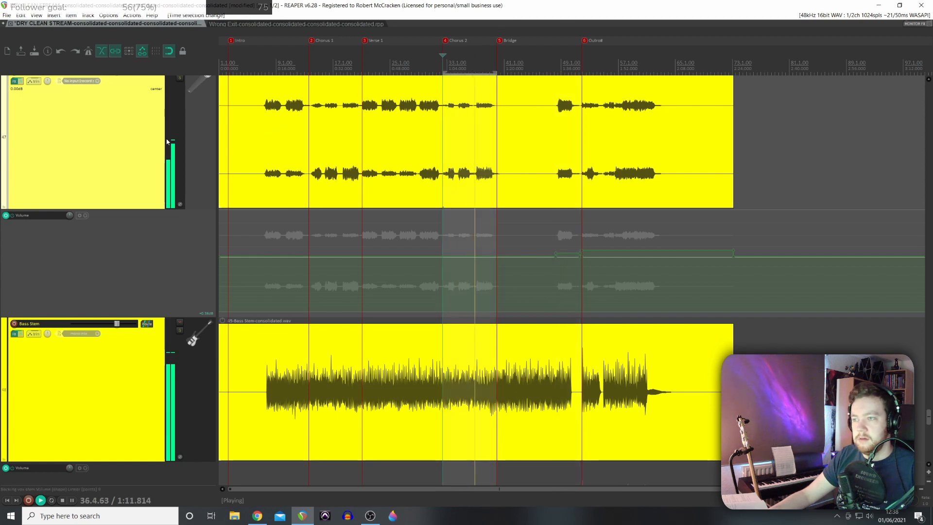
{"action": "left_click_drag", "start_coordinate": [69, 215], "coordinate": [70, 203]}
{"action": "scroll", "coordinate": [70, 215], "scroll_direction": "up", "scroll_amount": 6}
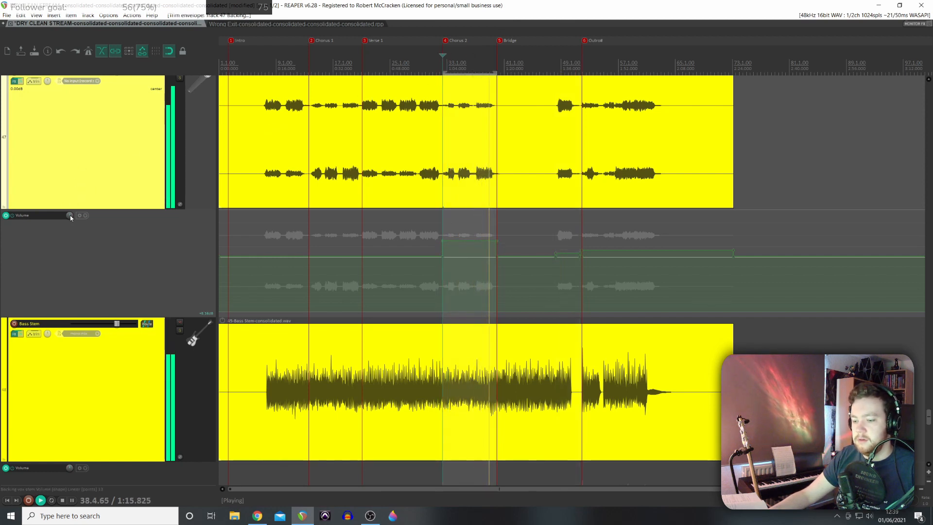
{"action": "scroll", "coordinate": [70, 216], "scroll_direction": "down", "scroll_amount": 2}
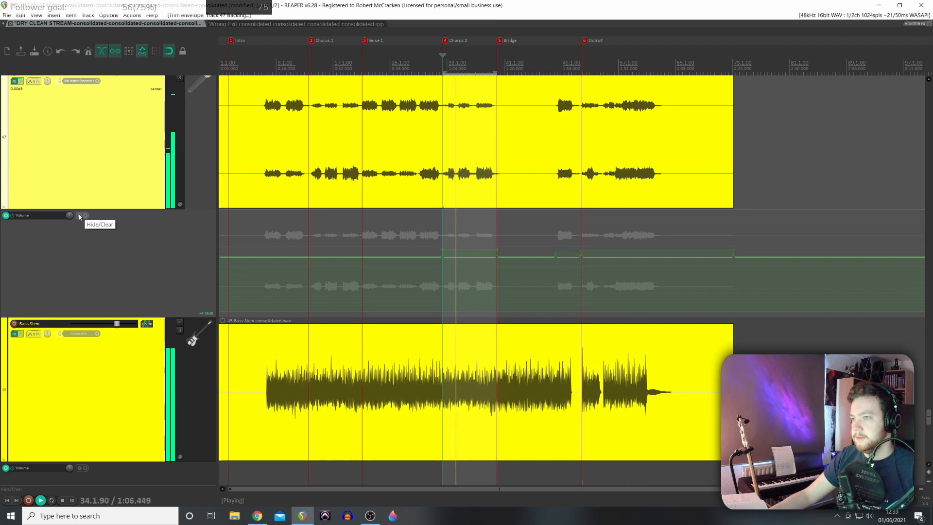
{"action": "left_click_drag", "start_coordinate": [69, 218], "coordinate": [70, 225]}
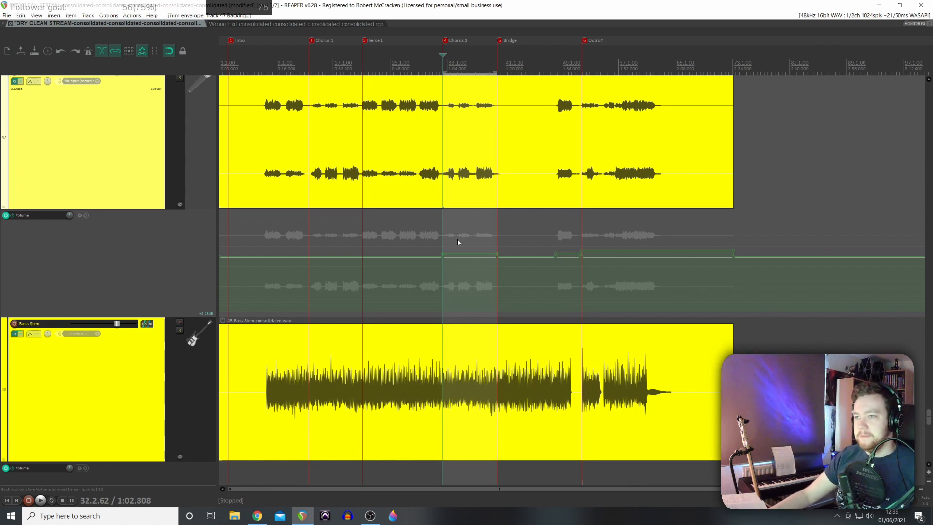
Step: Lower the Backing vox stem volume envelope slightly across Verse 1 while playing that section
{"action": "double_click", "coordinate": [398, 73]}
{"action": "key", "text": "space"}
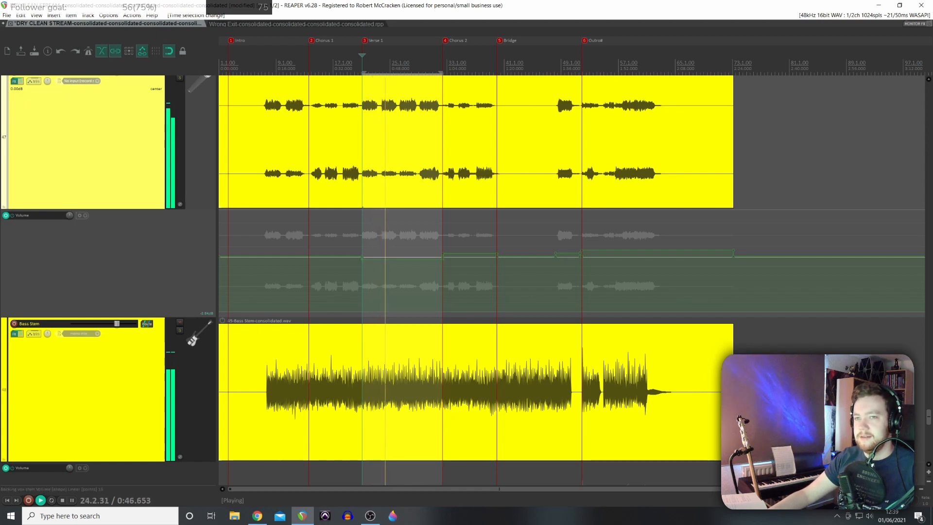
{"action": "scroll", "coordinate": [69, 215], "scroll_direction": "down", "scroll_amount": 2}
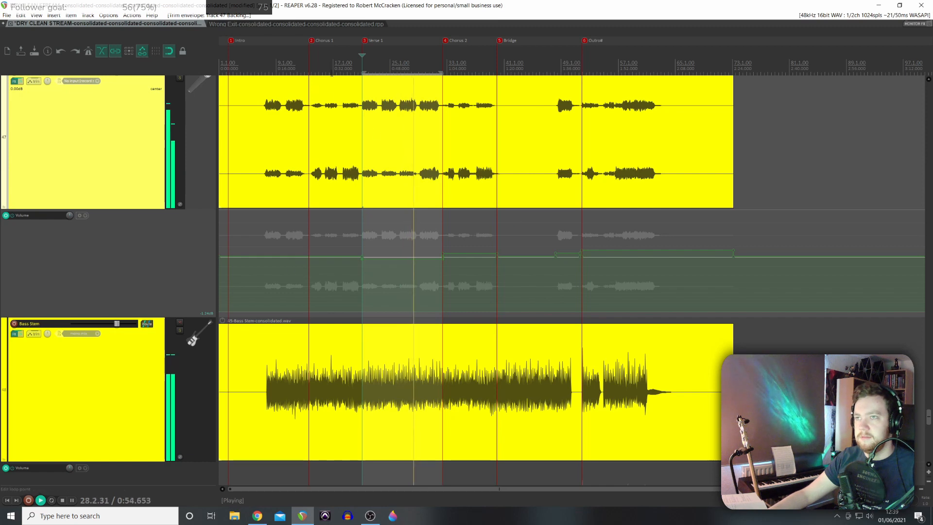
Step: Raise the Backing vox stem volume envelope slightly across Chorus 1 and mute the stem briefly to compare the mix
{"action": "double_click", "coordinate": [332, 68]}
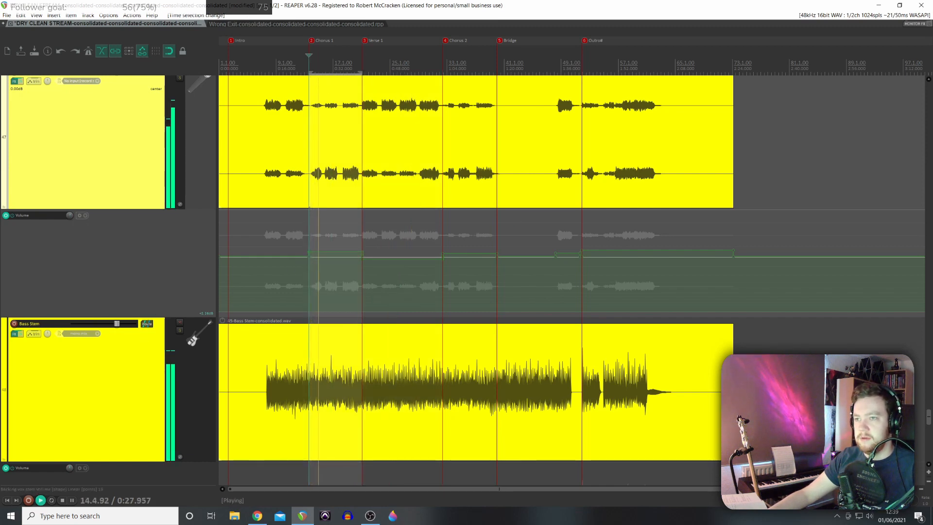
{"action": "left_click_drag", "start_coordinate": [69, 217], "coordinate": [69, 220]}
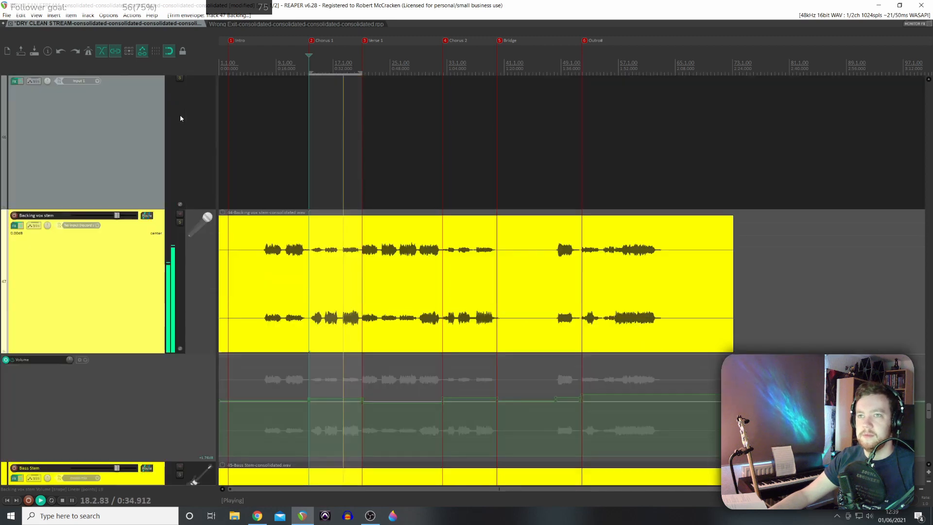
{"action": "scroll", "coordinate": [206, 214], "scroll_direction": "up", "scroll_amount": 3}
{"action": "left_click", "coordinate": [180, 214]}
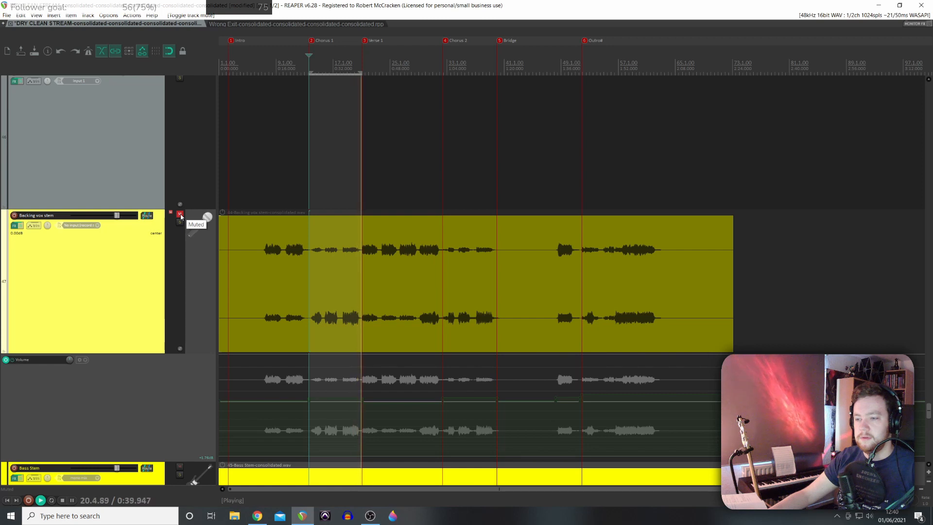
{"action": "left_click", "coordinate": [180, 214]}
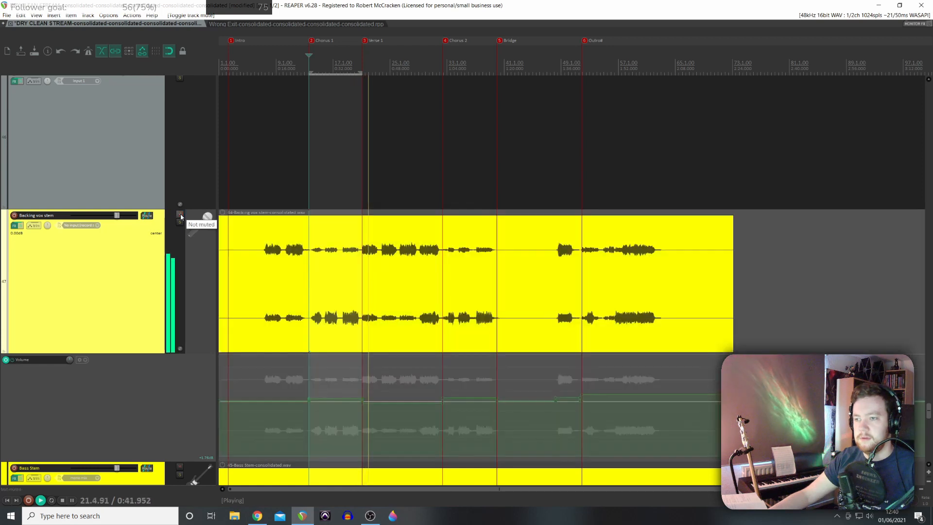
{"action": "scroll", "coordinate": [300, 211], "scroll_direction": "down", "scroll_amount": 2}
{"action": "key", "text": "space"}
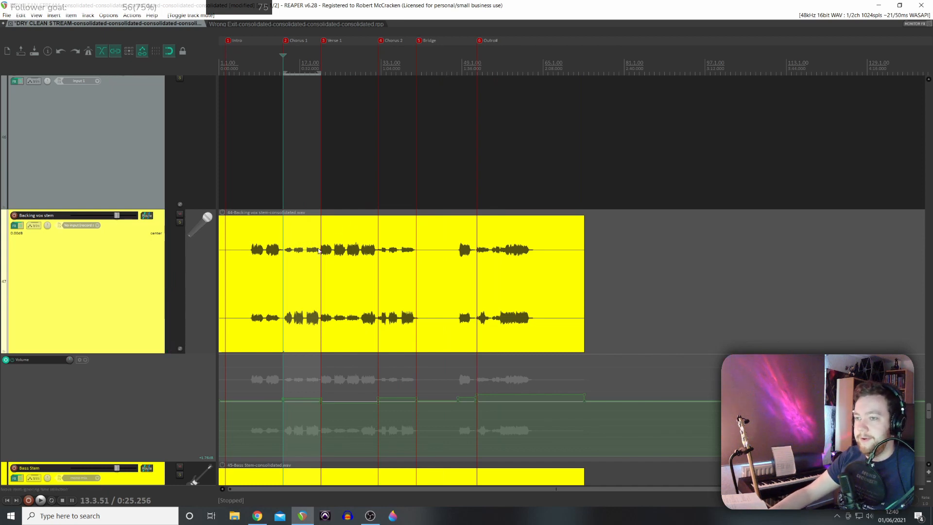
Step: Show a Mute automation envelope for the Backing vox stem track
{"action": "scroll", "coordinate": [315, 291], "scroll_direction": "up", "scroll_amount": 2}
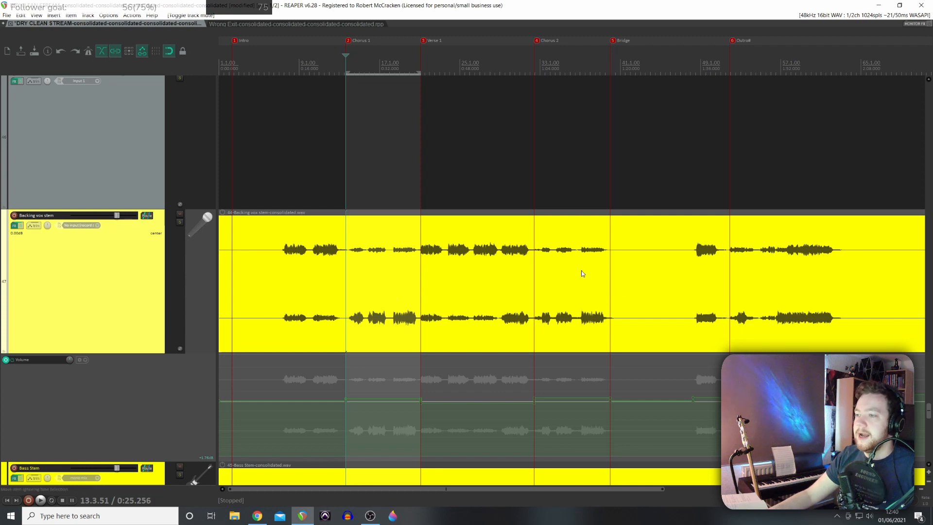
{"action": "left_click", "coordinate": [547, 259]}
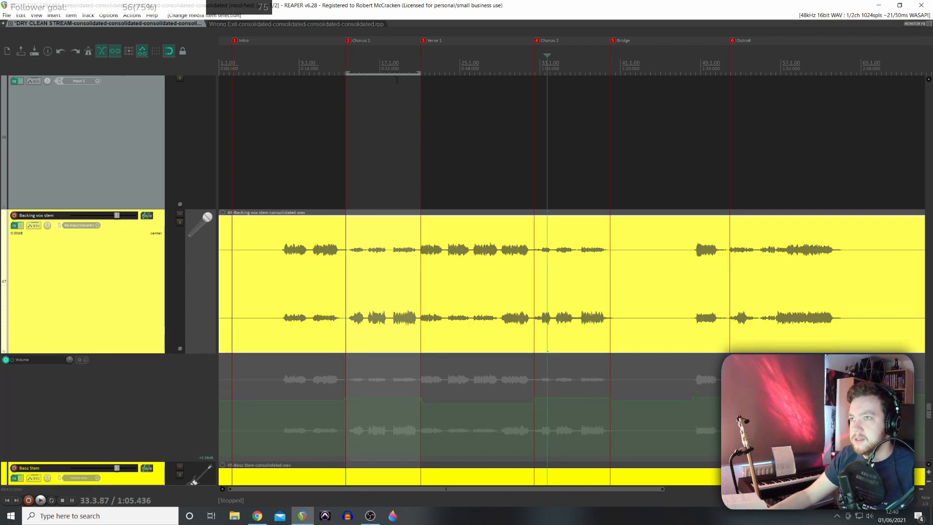
{"action": "left_click", "coordinate": [394, 74]}
{"action": "right_click", "coordinate": [117, 280]}
{"action": "left_click", "coordinate": [34, 226]}
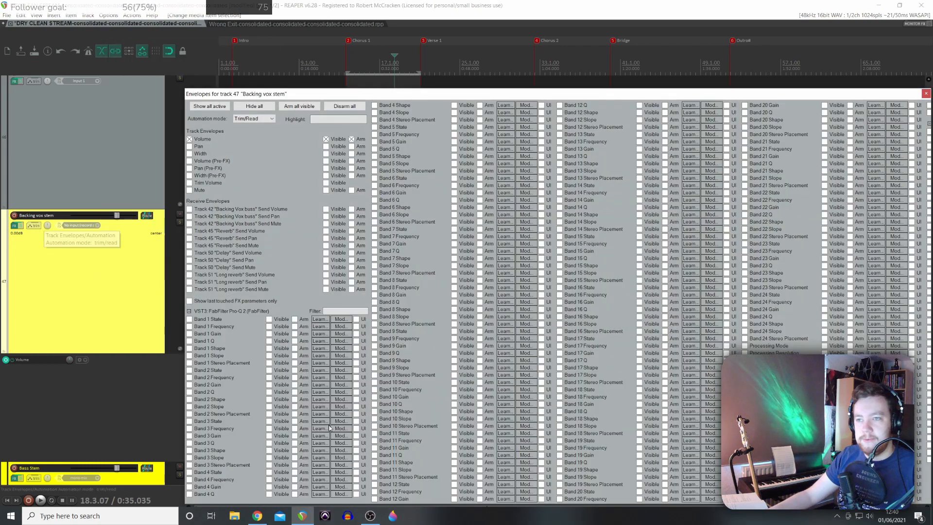
{"action": "left_click_drag", "start_coordinate": [354, 95], "coordinate": [443, 45]}
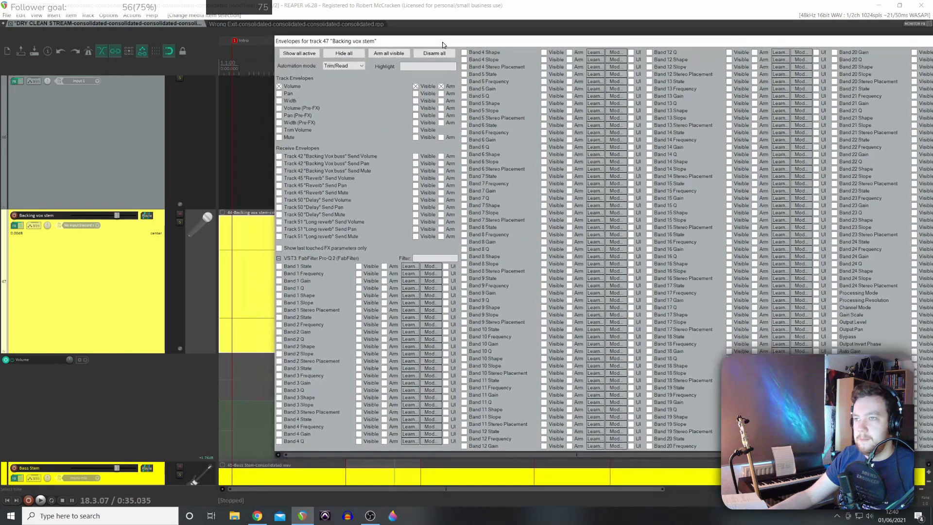
{"action": "left_click", "coordinate": [286, 138]}
{"action": "left_click_drag", "start_coordinate": [858, 44], "coordinate": [631, 75]}
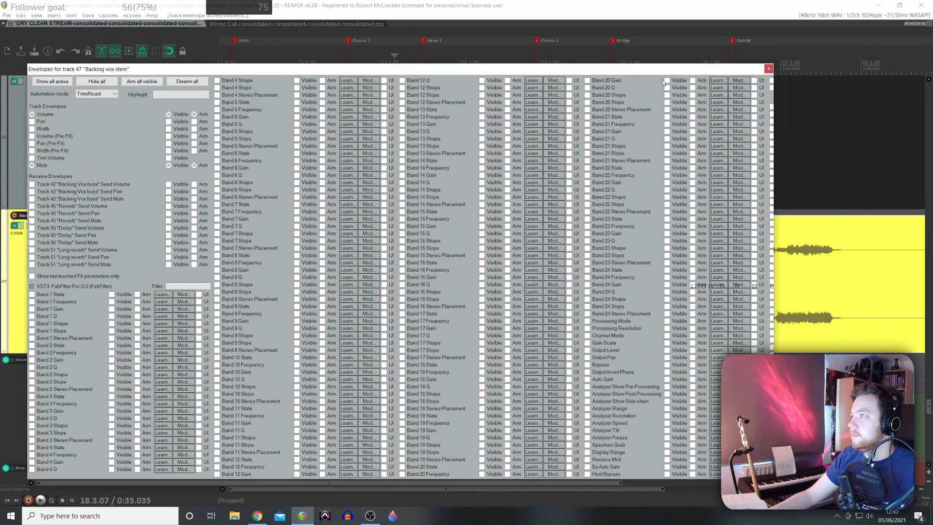
{"action": "left_click", "coordinate": [771, 68]}
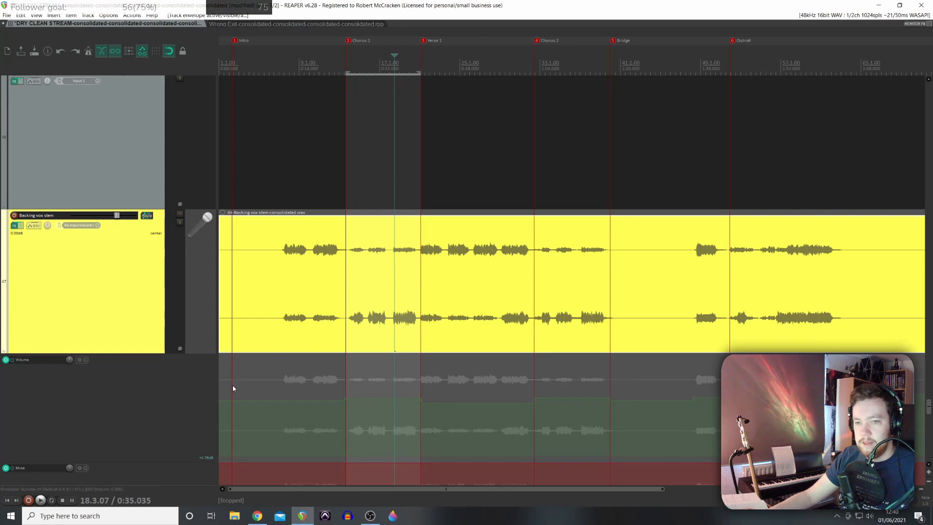
Step: Set the Backing vox stem's Mute envelope to muted across the selected Chorus 1 section
{"action": "scroll", "coordinate": [103, 347], "scroll_direction": "down", "scroll_amount": 3}
{"action": "left_click", "coordinate": [384, 362]}
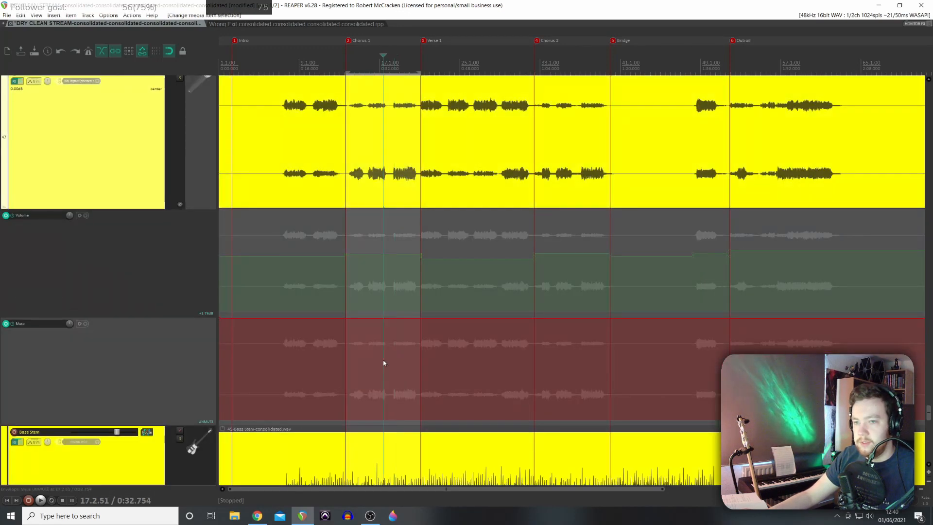
{"action": "left_click_drag", "start_coordinate": [69, 324], "coordinate": [70, 340]}
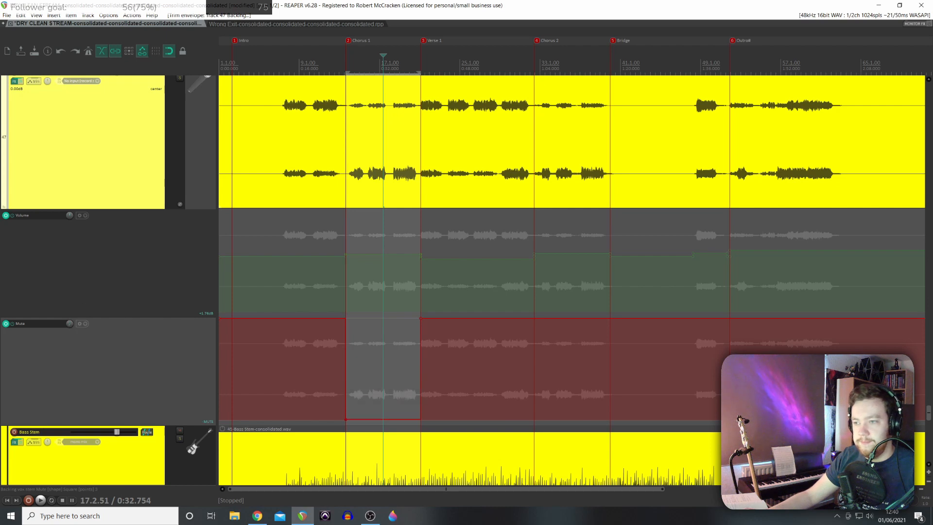
Step: Play the song from before Chorus 1 to check the Backing vox stem's mute automation
{"action": "left_click", "coordinate": [314, 347]}
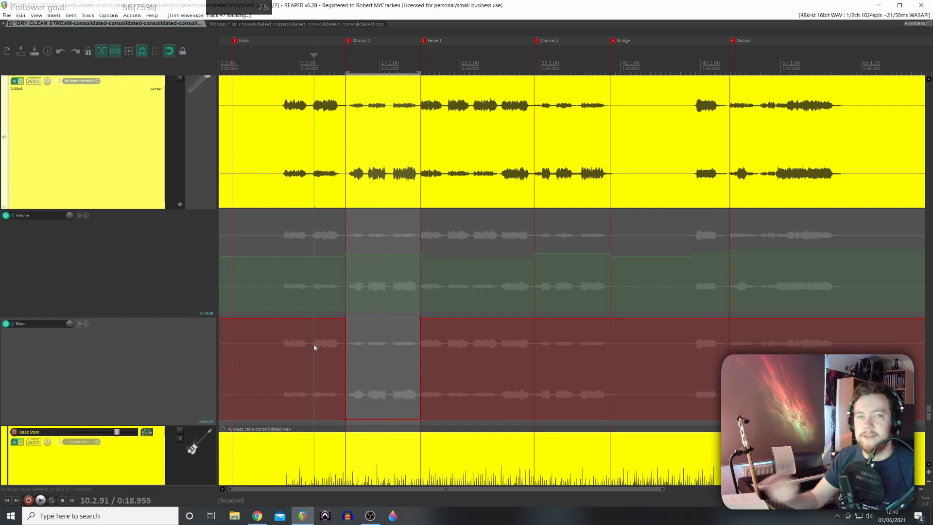
{"action": "key", "text": "space"}
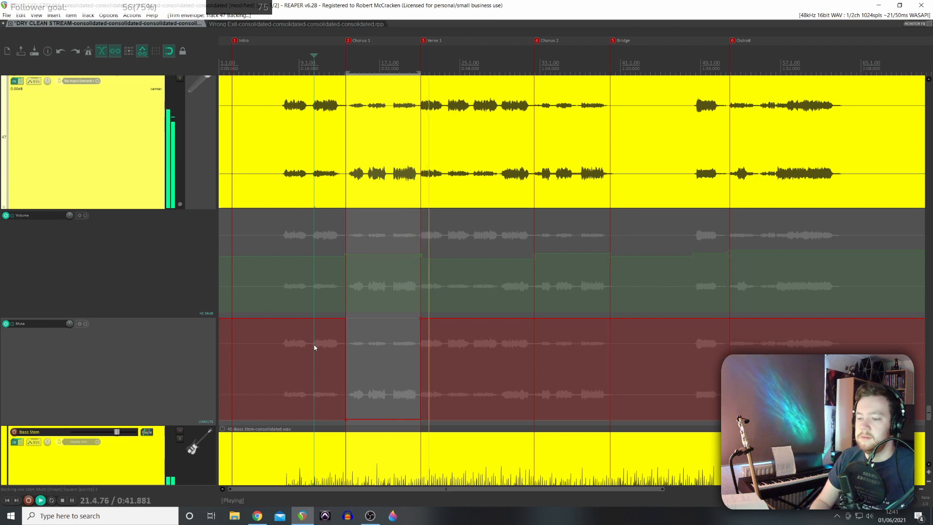
{"action": "key", "text": "space"}
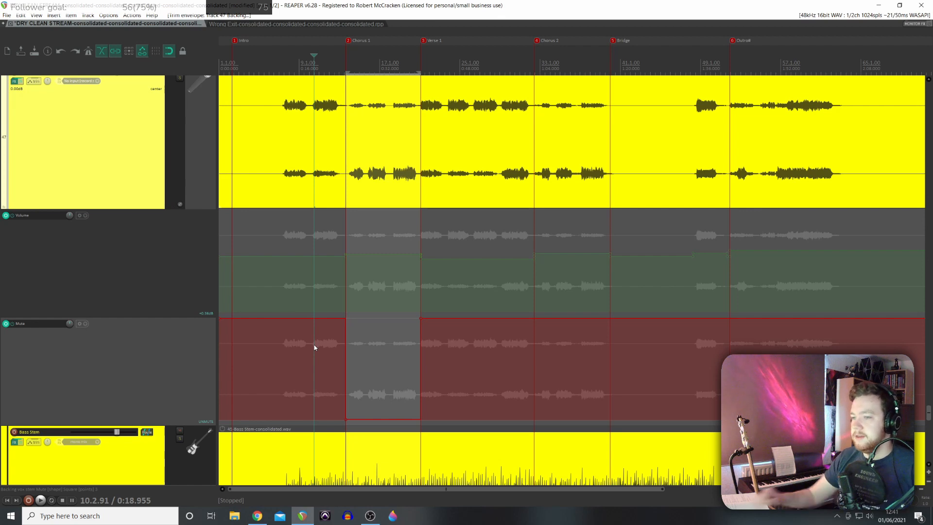
{"action": "left_click", "coordinate": [280, 343]}
{"action": "key", "text": "space"}
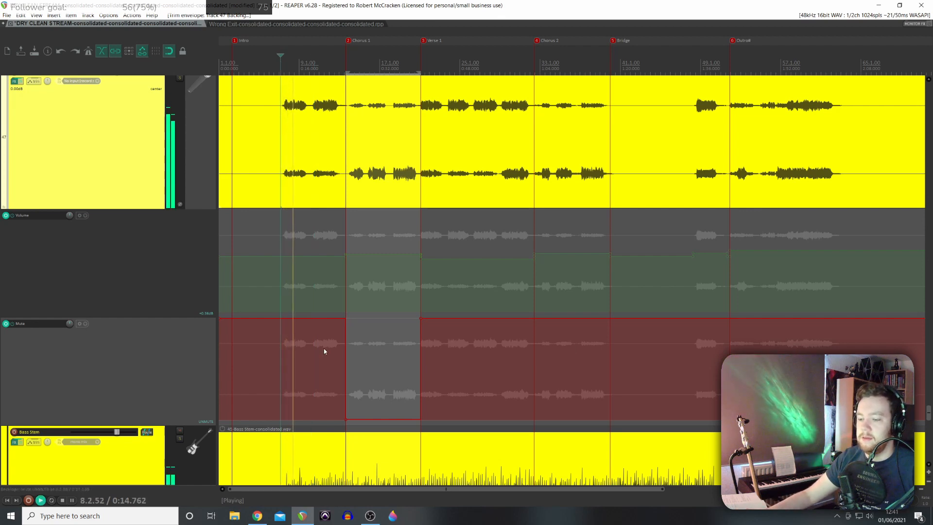
{"action": "scroll", "coordinate": [635, 340], "scroll_direction": "down", "scroll_amount": 3}
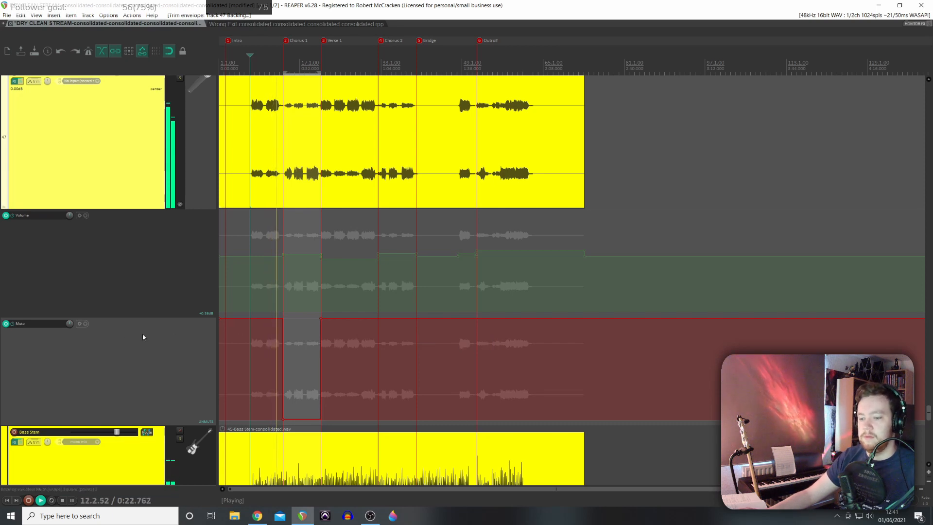
{"action": "key", "text": "space"}
{"action": "scroll", "coordinate": [46, 283], "scroll_direction": "up", "scroll_amount": 5}
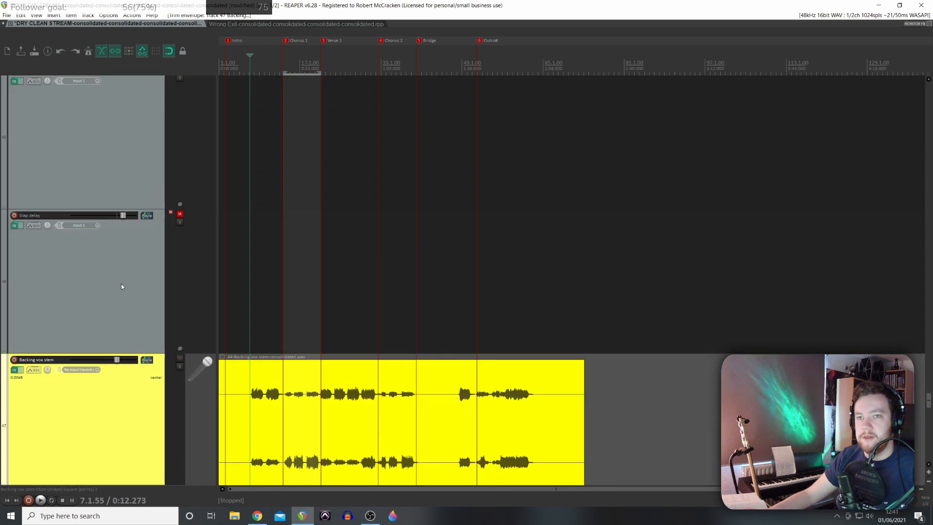
{"action": "scroll", "coordinate": [121, 284], "scroll_direction": "down", "scroll_amount": 7}
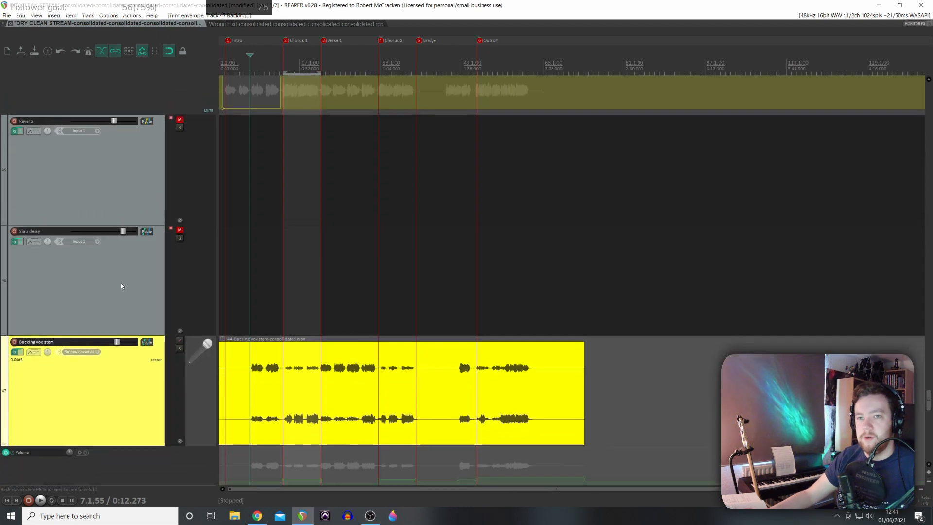
{"action": "scroll", "coordinate": [127, 354], "scroll_direction": "up", "scroll_amount": 3}
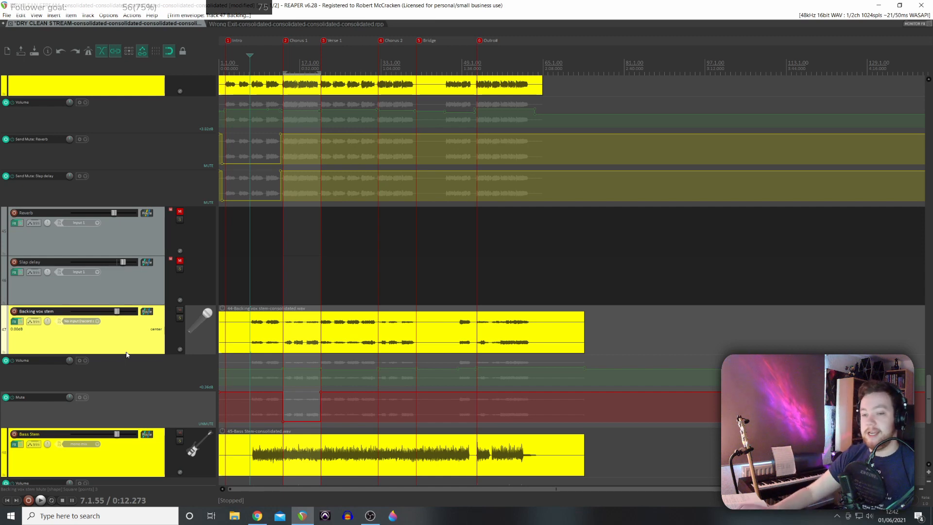
Step: Look over the vocal, backing vox, bass and guitar stems and their automation envelopes along the song
{"action": "scroll", "coordinate": [341, 322], "scroll_direction": "down", "scroll_amount": 2}
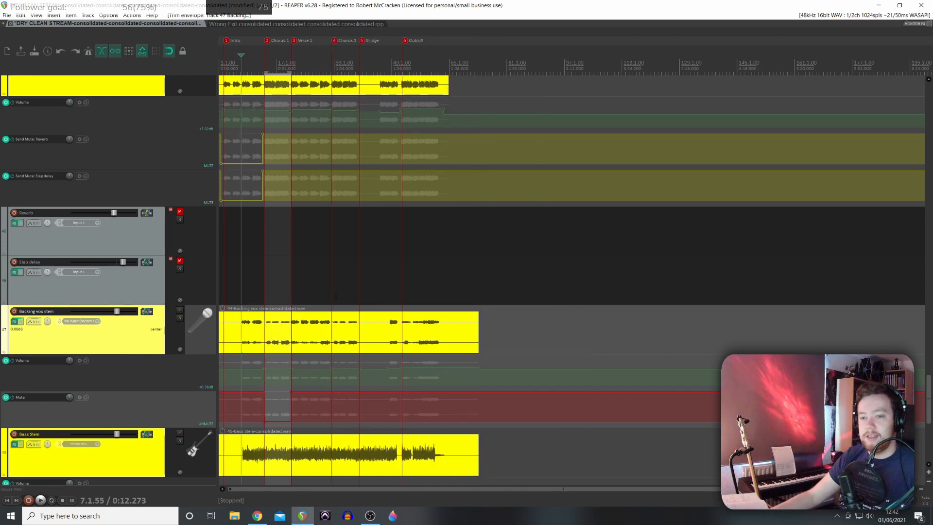
{"action": "scroll", "coordinate": [342, 340], "scroll_direction": "up", "scroll_amount": 5}
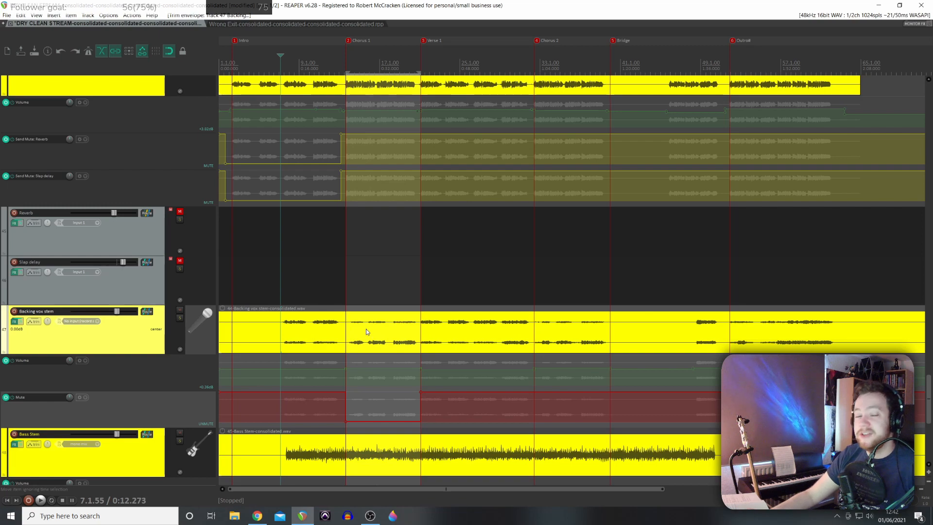
{"action": "scroll", "coordinate": [392, 321], "scroll_direction": "up", "scroll_amount": 2}
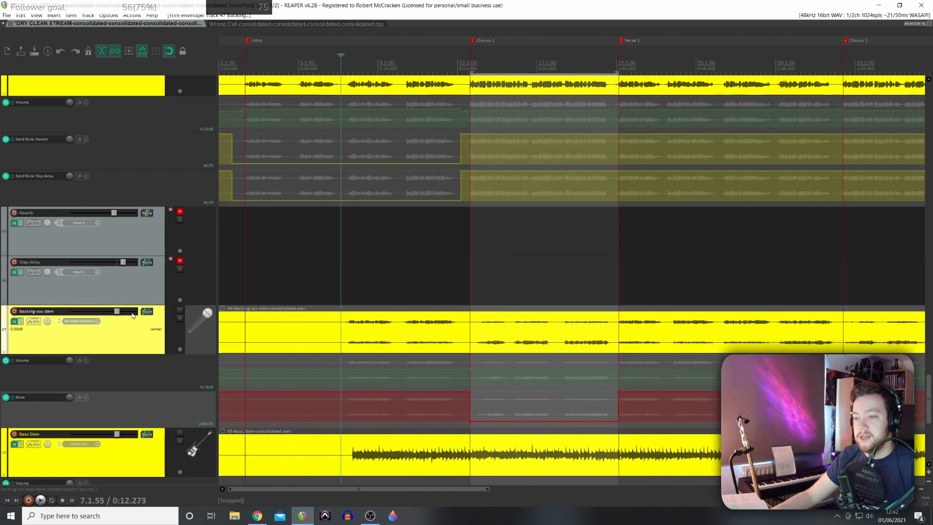
{"action": "scroll", "coordinate": [135, 313], "scroll_direction": "down", "scroll_amount": 4}
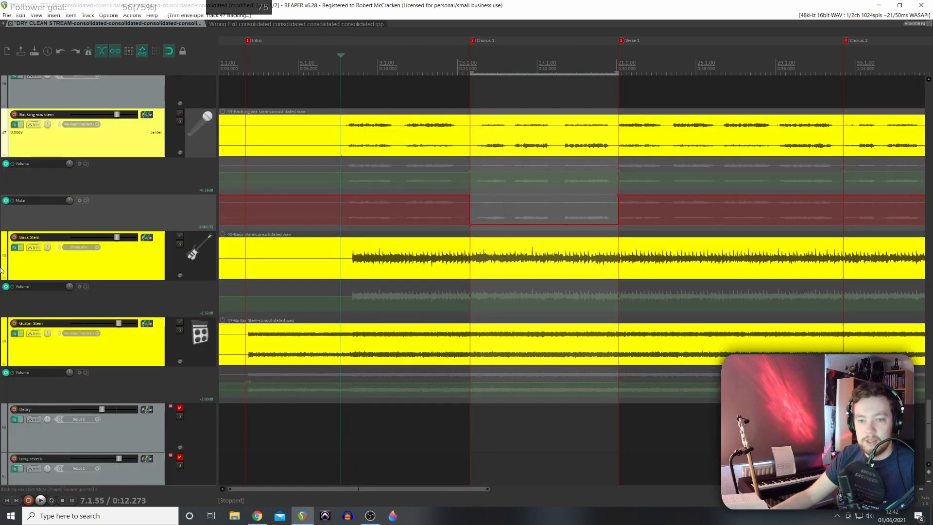
{"action": "scroll", "coordinate": [120, 307], "scroll_direction": "down", "scroll_amount": 1}
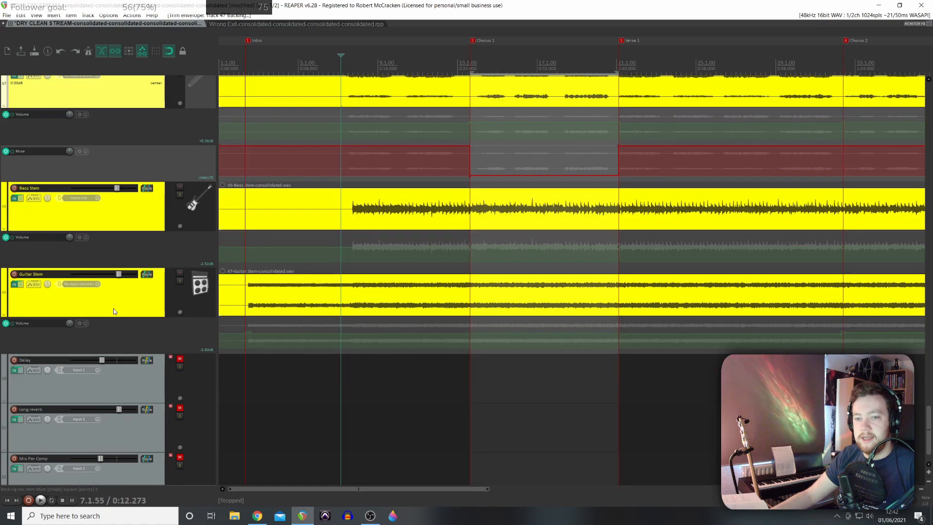
{"action": "scroll", "coordinate": [122, 311], "scroll_direction": "up", "scroll_amount": 2}
{"action": "scroll", "coordinate": [33, 248], "scroll_direction": "up", "scroll_amount": 1}
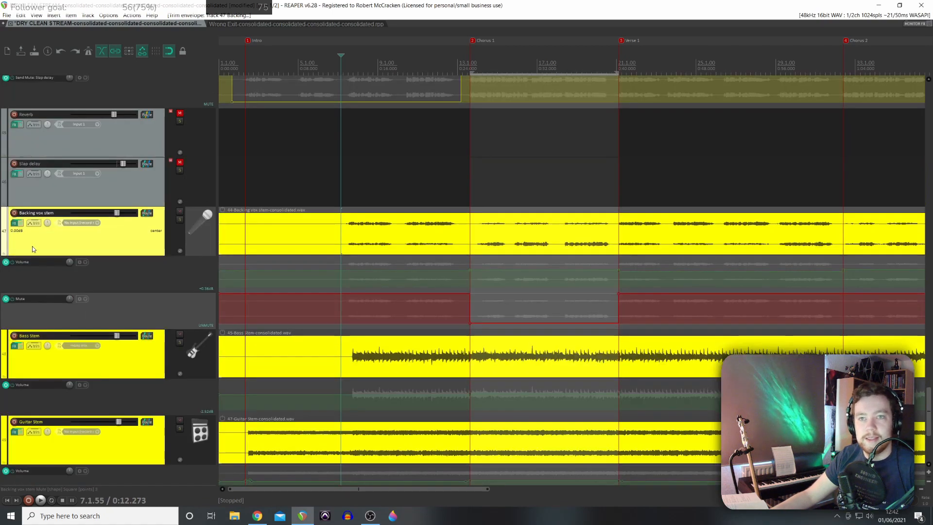
{"action": "scroll", "coordinate": [32, 248], "scroll_direction": "up", "scroll_amount": 2}
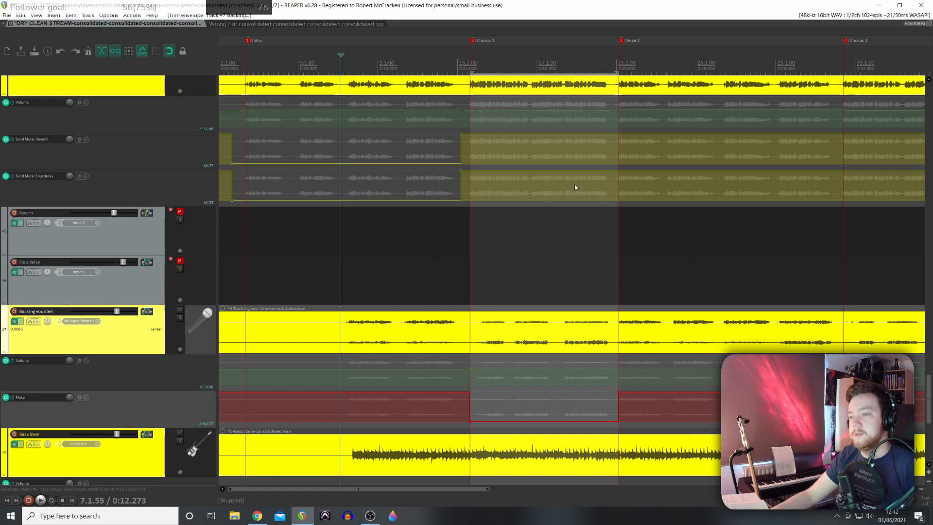
{"action": "scroll", "coordinate": [602, 160], "scroll_direction": "down", "scroll_amount": 2}
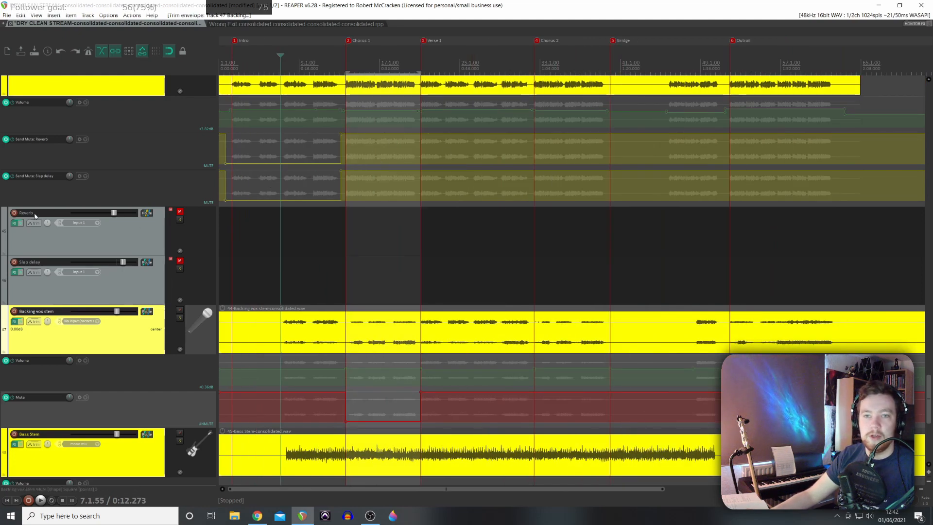
Step: Unmute the Reverb and Slap delay tracks fed by the Vox Stem
{"action": "scroll", "coordinate": [157, 255], "scroll_direction": "up", "scroll_amount": 1}
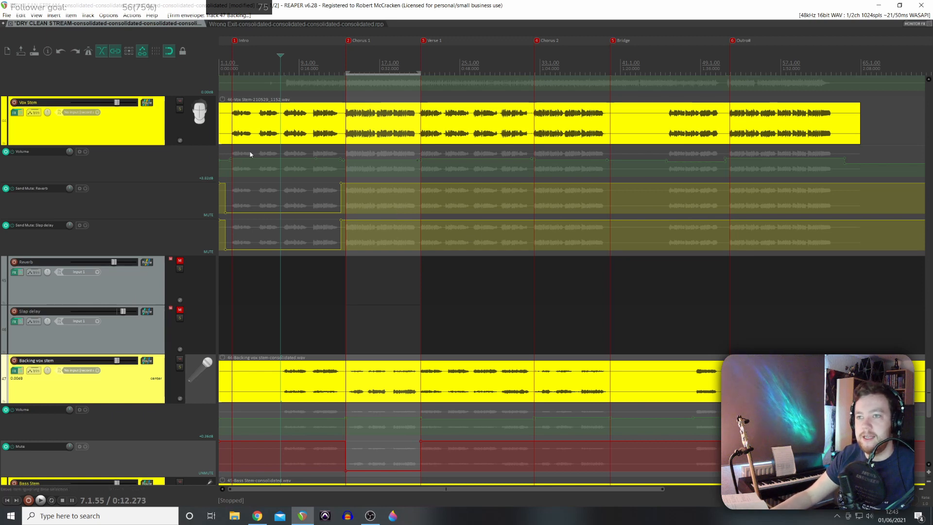
{"action": "left_click", "coordinate": [180, 260]}
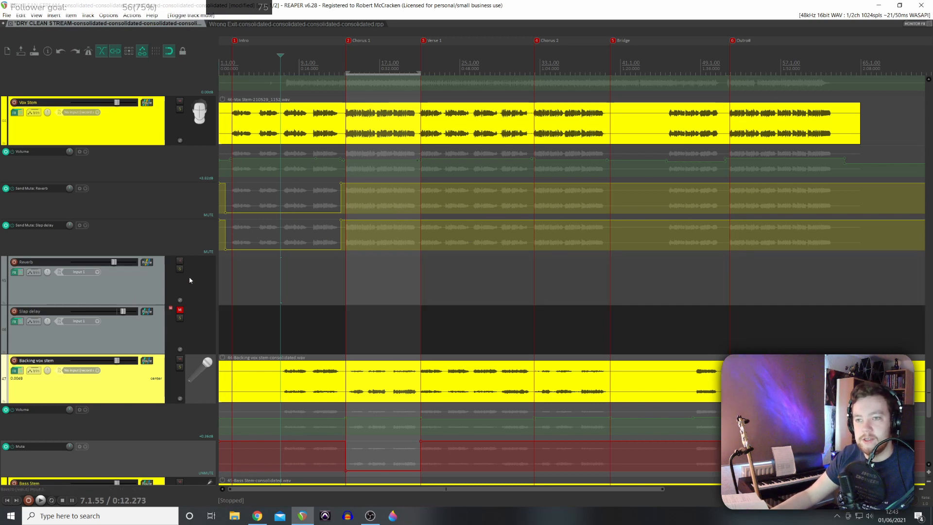
{"action": "left_click", "coordinate": [180, 310]}
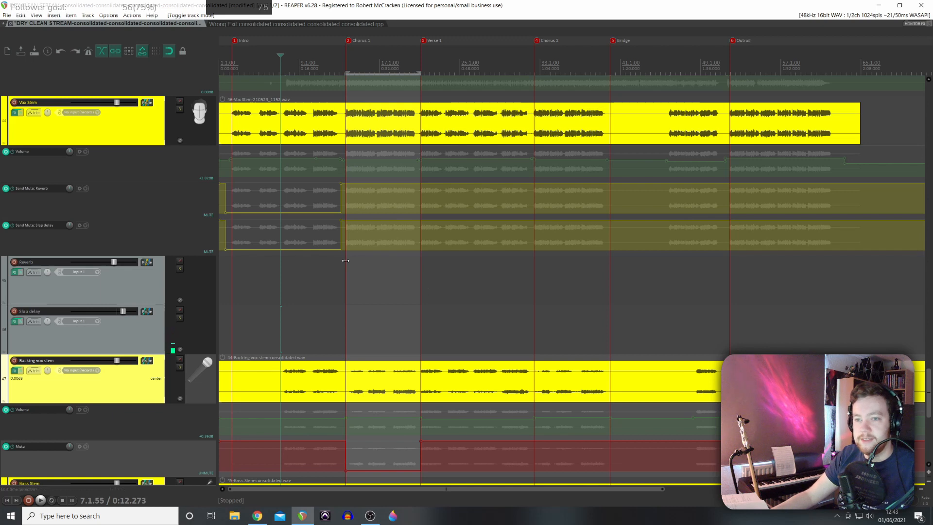
Step: Play from the end of the Intro through Chorus 1 to hear the vocal reverb and slap delay
{"action": "left_click", "coordinate": [308, 191]}
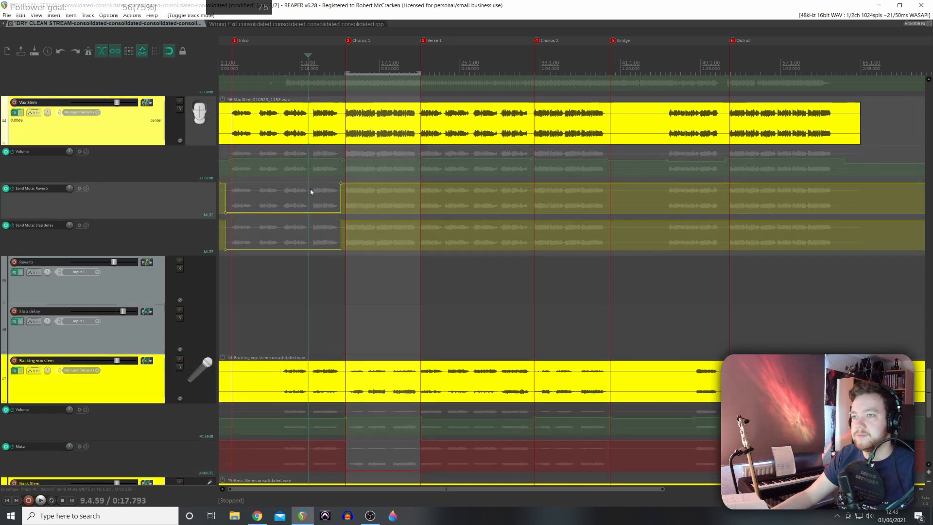
{"action": "left_click", "coordinate": [311, 190]}
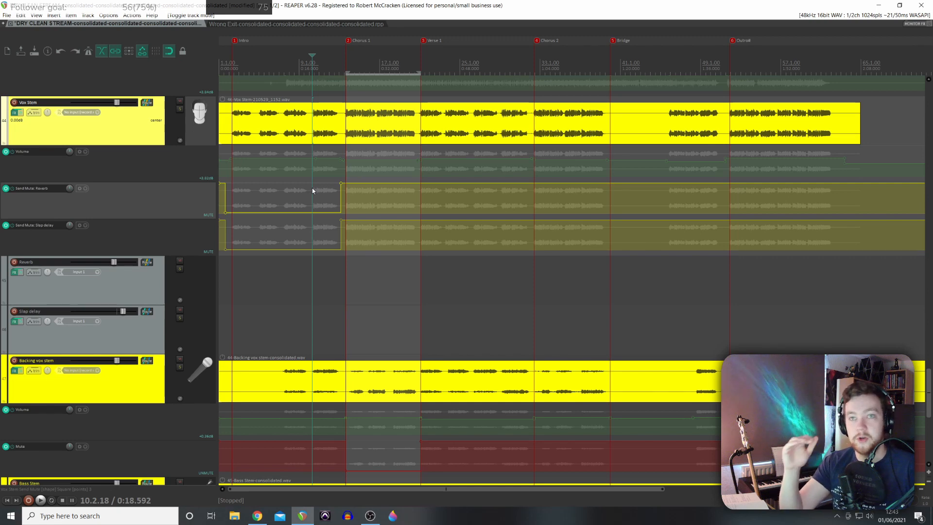
{"action": "key", "text": "space"}
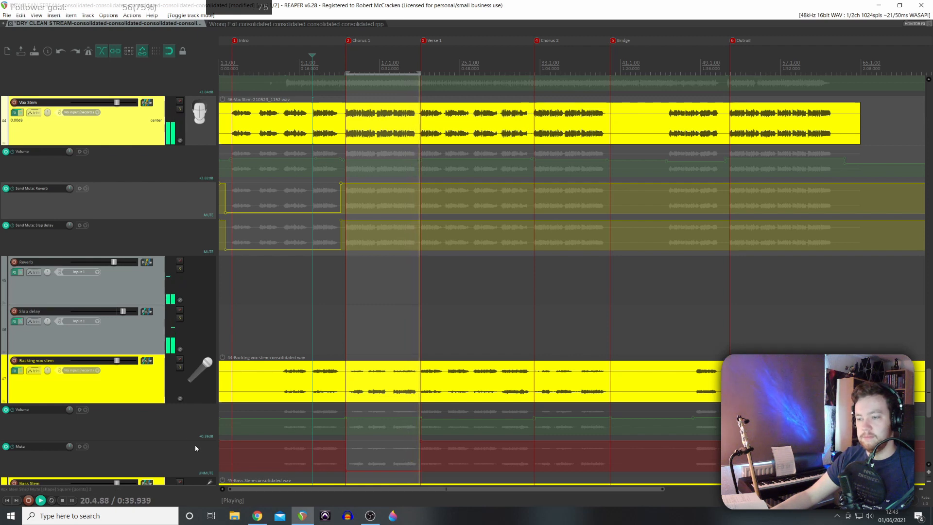
{"action": "key", "text": "space"}
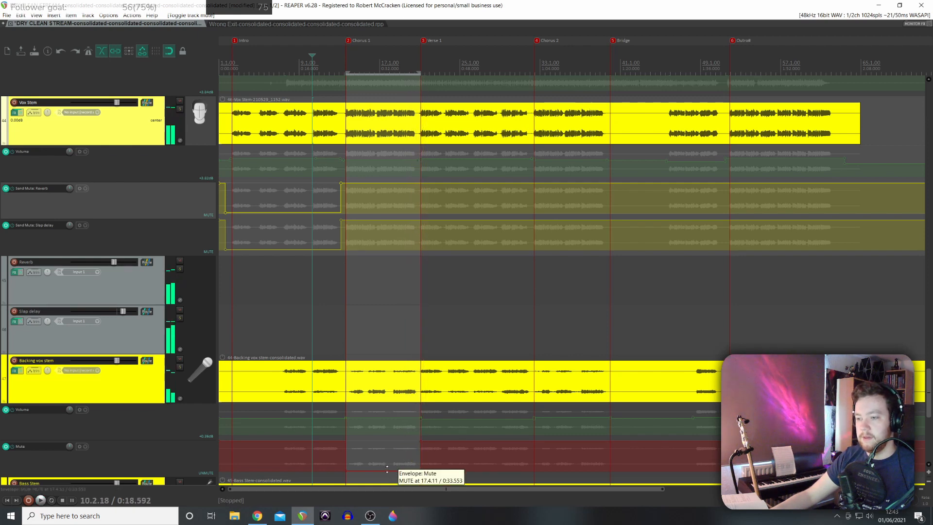
Step: Set the Backing vox stem's Mute envelope to unmuted across Chorus 1 and play the section
{"action": "left_click", "coordinate": [384, 465]}
{"action": "left_click", "coordinate": [384, 444]}
{"action": "key", "text": "space"}
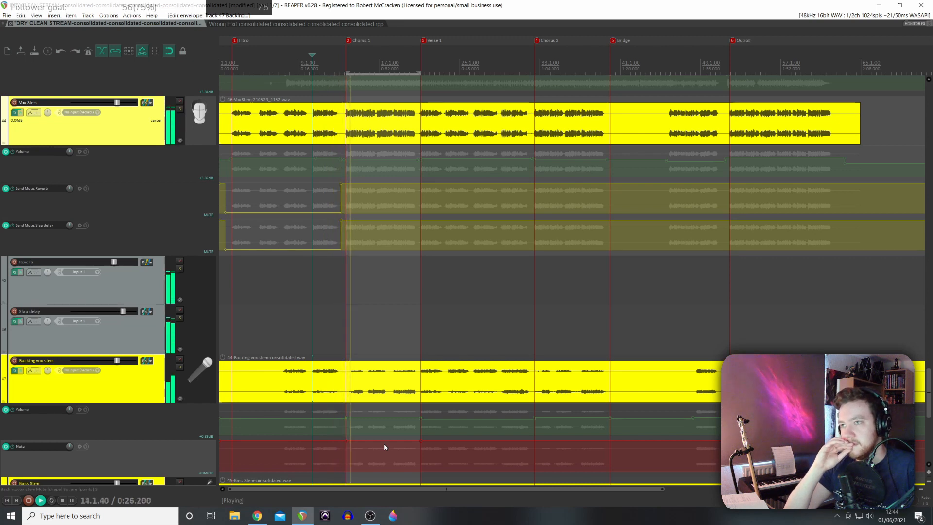
Step: Raise the Vox Stem's volume envelope slightly across Chorus 1 and replay the section from just before it
{"action": "left_click", "coordinate": [375, 159]}
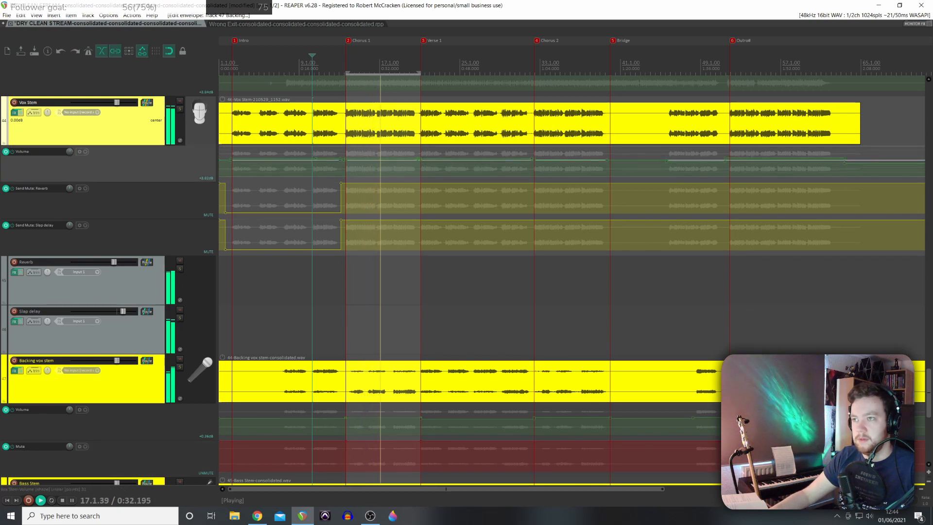
{"action": "left_click_drag", "start_coordinate": [70, 152], "coordinate": [71, 151]}
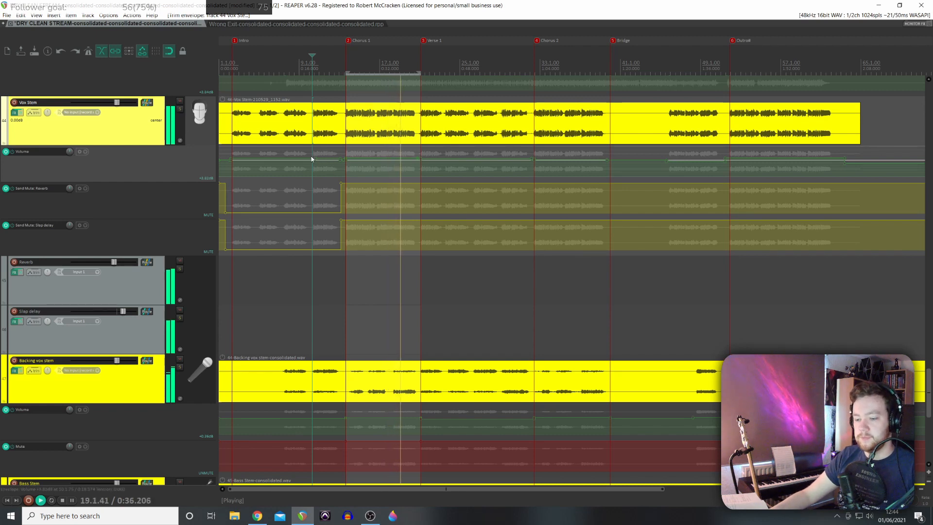
{"action": "key", "text": "space"}
{"action": "left_click", "coordinate": [329, 151]}
{"action": "key", "text": "space"}
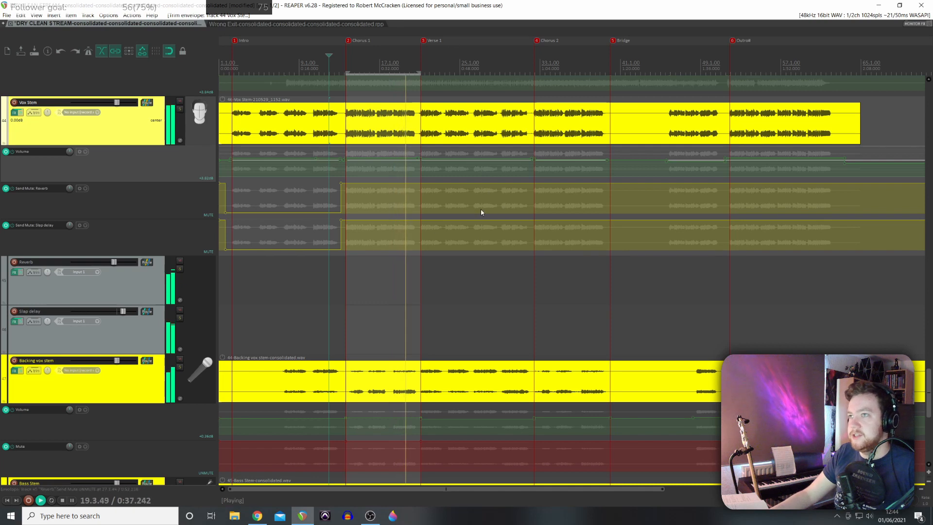
{"action": "key", "text": "space"}
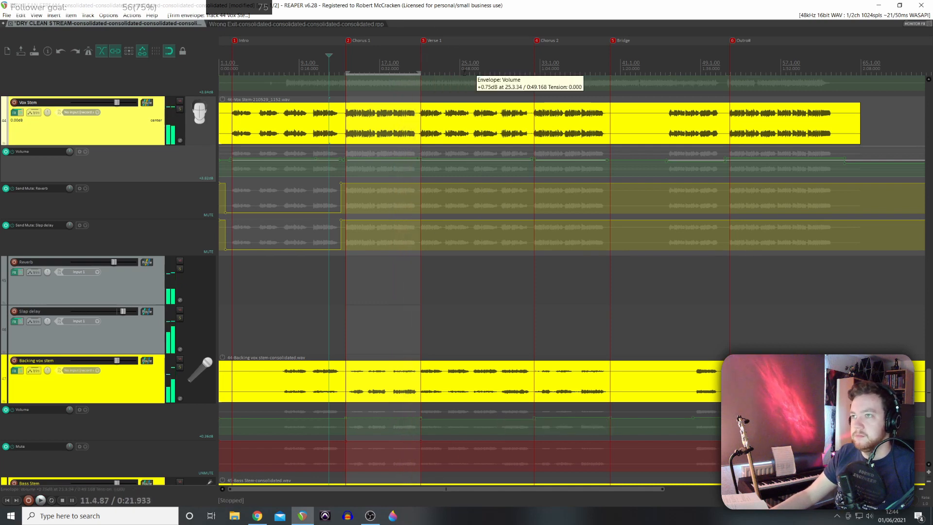
Step: Set the Vox Stem's Reverb and Slap delay send mute envelopes to muted across Verse 1 and play the transition
{"action": "double_click", "coordinate": [465, 74]}
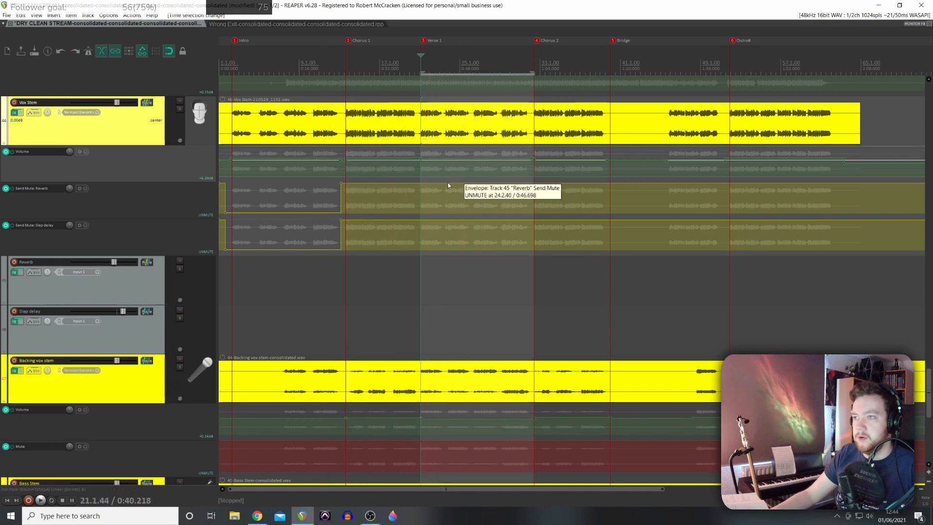
{"action": "left_click_drag", "start_coordinate": [71, 188], "coordinate": [70, 198]}
{"action": "left_click_drag", "start_coordinate": [480, 196], "coordinate": [488, 238]}
{"action": "left_click_drag", "start_coordinate": [70, 225], "coordinate": [71, 233]}
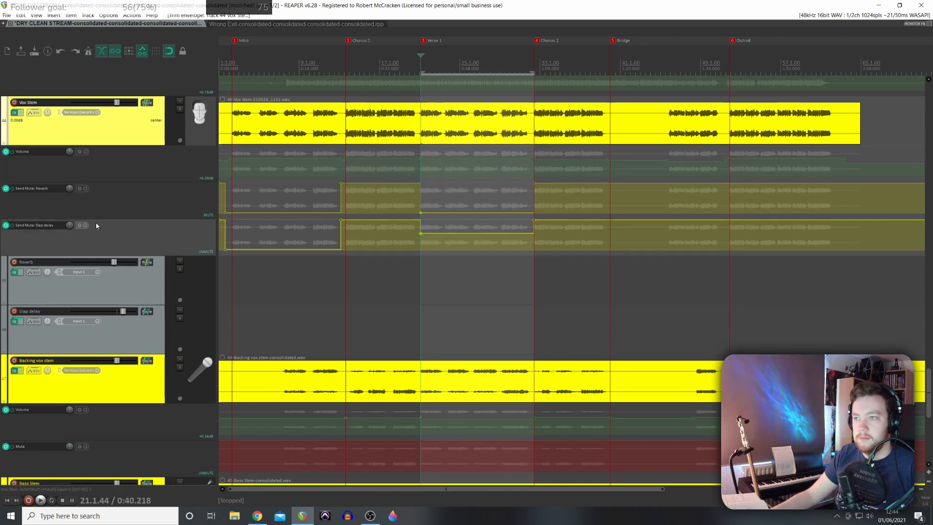
{"action": "left_click_drag", "start_coordinate": [486, 235], "coordinate": [479, 288]}
{"action": "left_click", "coordinate": [409, 169]}
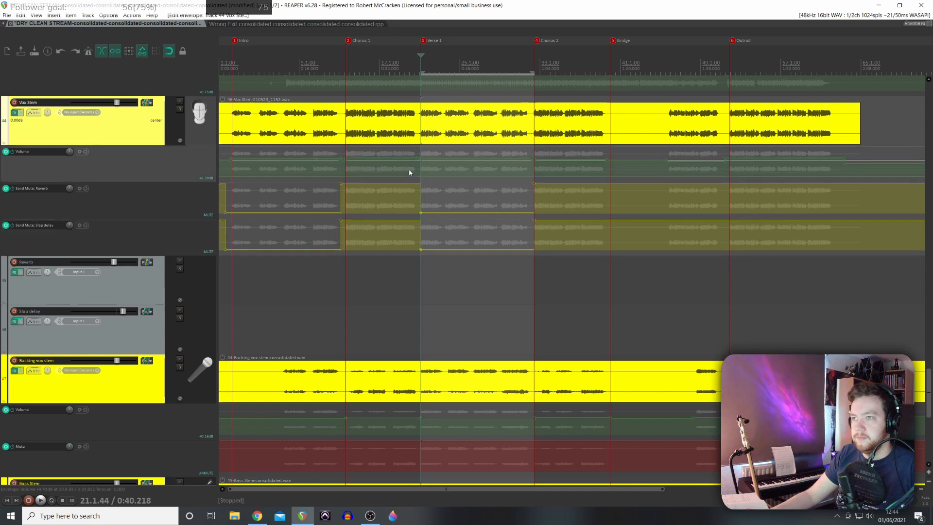
{"action": "key", "text": "space"}
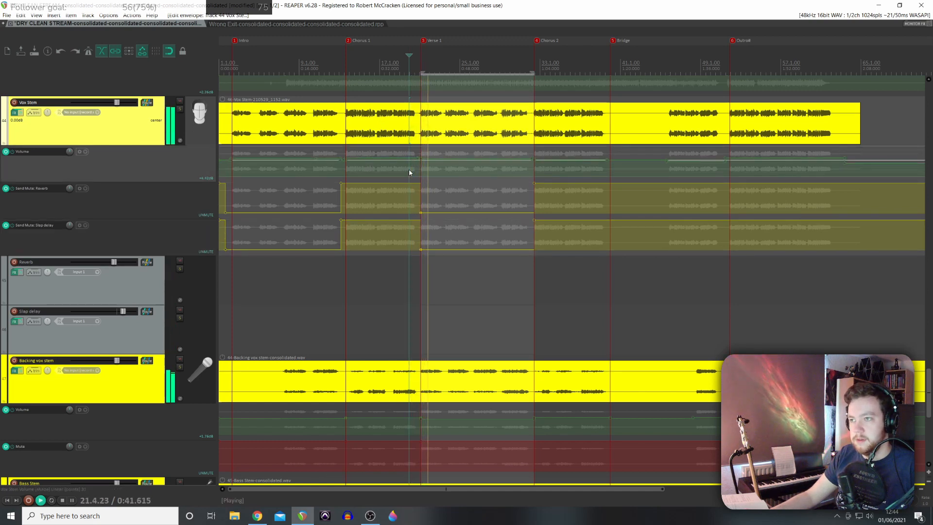
Step: Shift the Reverb and Slap delay send mute points to slightly before the start of Verse 1
{"action": "scroll", "coordinate": [464, 193], "scroll_direction": "up", "scroll_amount": 4}
{"action": "scroll", "coordinate": [464, 196], "scroll_direction": "up", "scroll_amount": 1}
{"action": "key", "text": "space"}
{"action": "left_click_drag", "start_coordinate": [480, 213], "coordinate": [471, 213]}
{"action": "left_click_drag", "start_coordinate": [480, 250], "coordinate": [469, 248]}
Step: Play from the end of Chorus 1 through Verse 1 to check the vocal send mutes
{"action": "left_click", "coordinate": [431, 170]}
{"action": "key", "text": "space"}
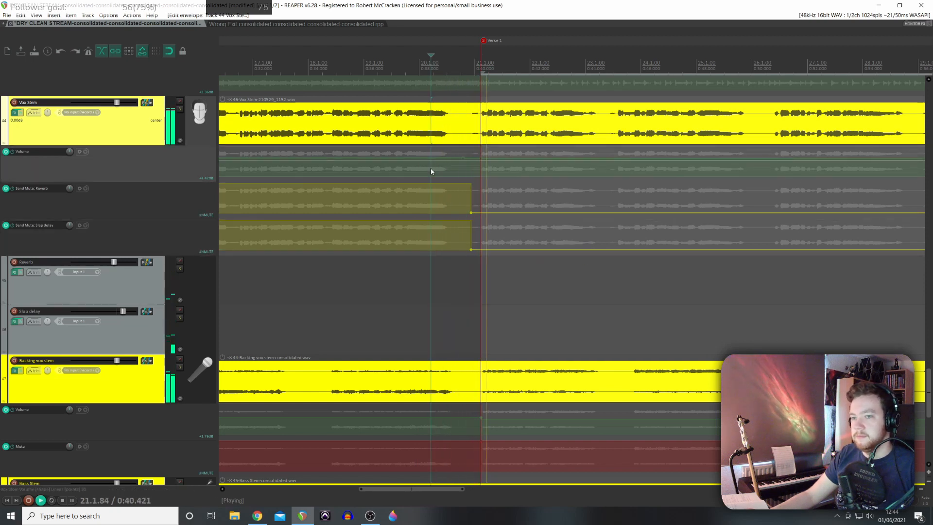
{"action": "scroll", "coordinate": [557, 198], "scroll_direction": "down", "scroll_amount": 6}
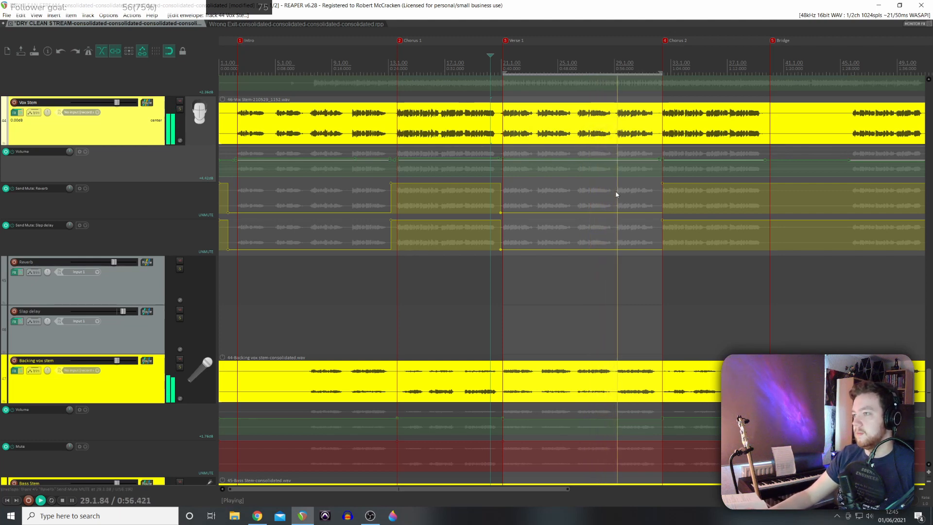
{"action": "left_click_drag", "start_coordinate": [513, 488], "coordinate": [613, 491]}
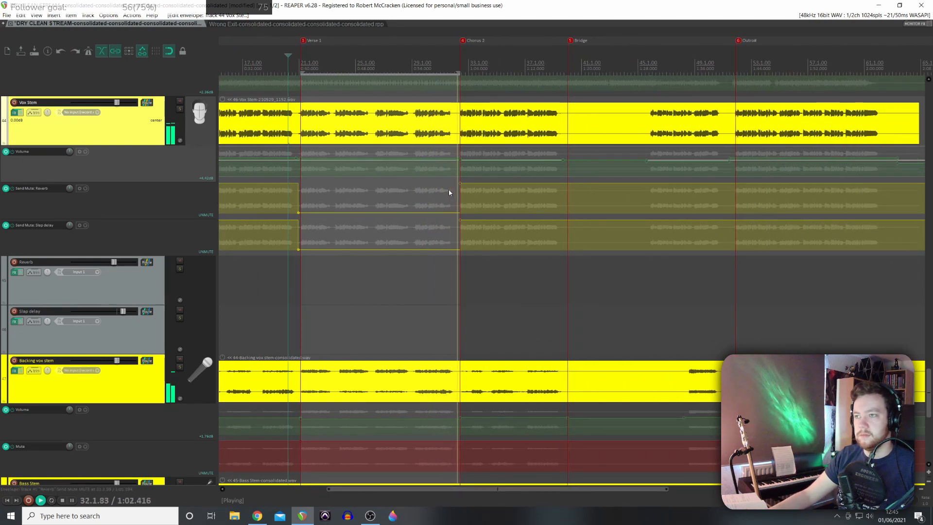
{"action": "key", "text": "space"}
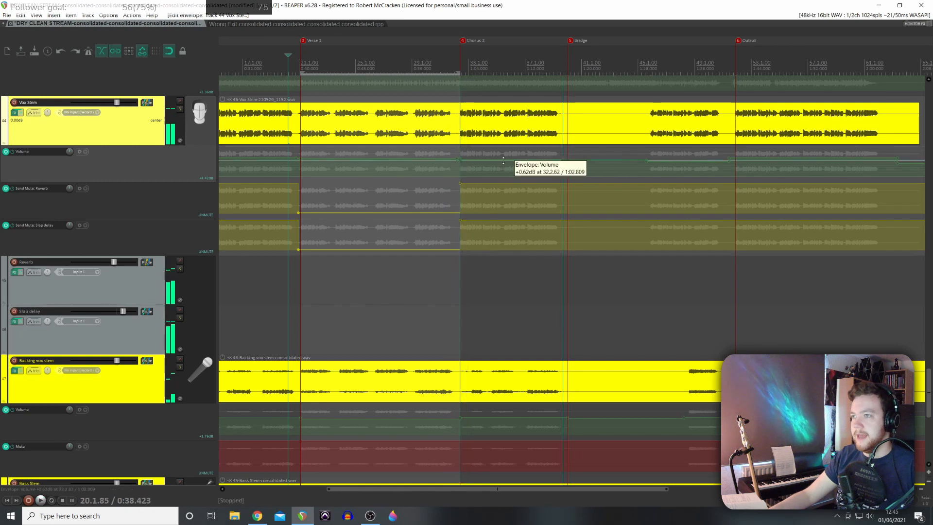
Step: Select the Chorus 2 section, raise the Vox Stem's volume envelope slightly across it and play it
{"action": "double_click", "coordinate": [511, 72]}
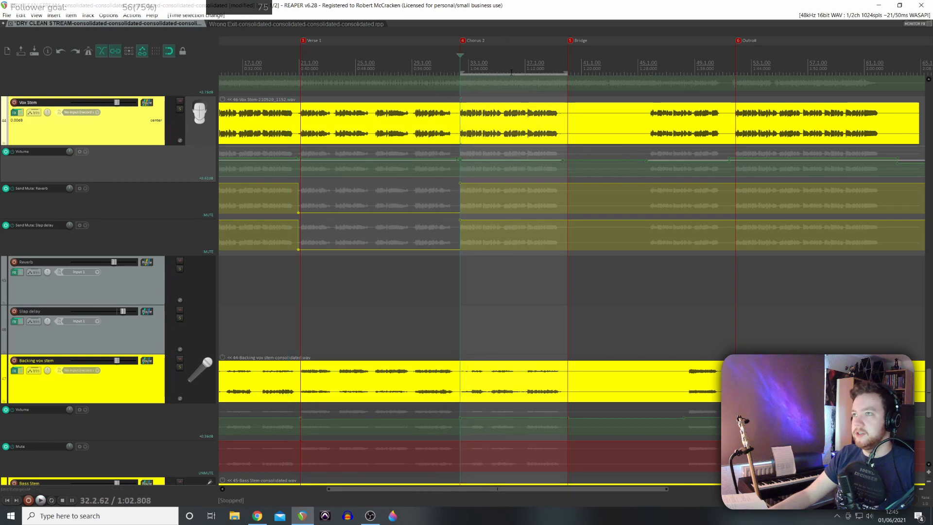
{"action": "left_click", "coordinate": [67, 151]}
{"action": "left_click_drag", "start_coordinate": [70, 151], "coordinate": [69, 150]}
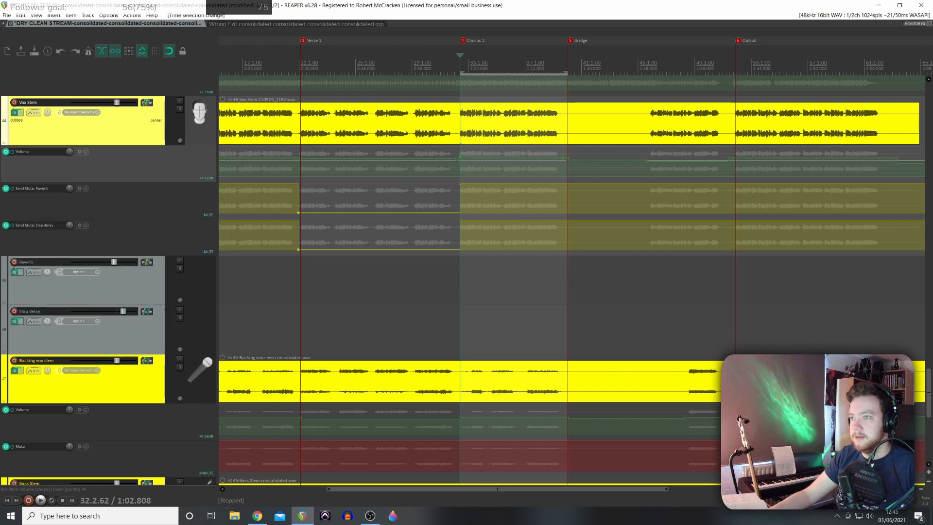
{"action": "key", "text": "space"}
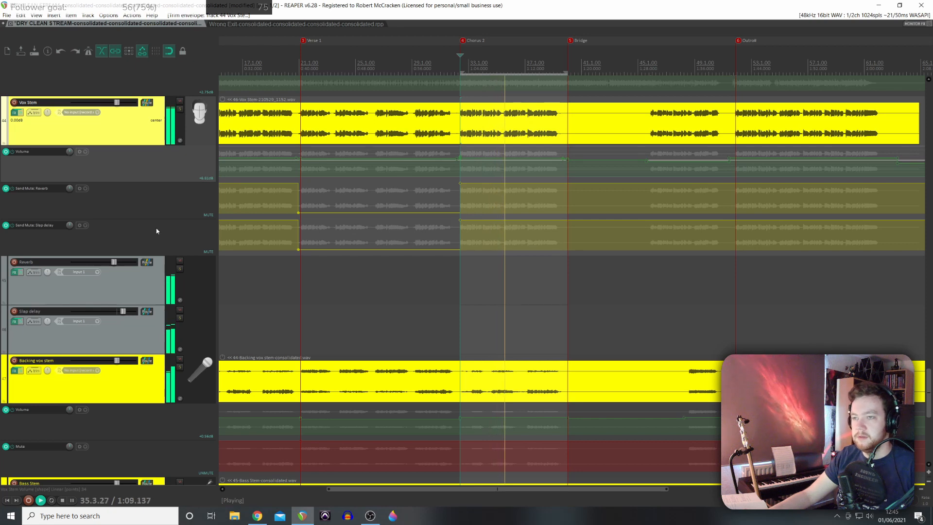
Step: Set the Backing vox stem's Mute envelope to muted across Chorus 1 and play from just before the section
{"action": "scroll", "coordinate": [394, 286], "scroll_direction": "down", "scroll_amount": 2}
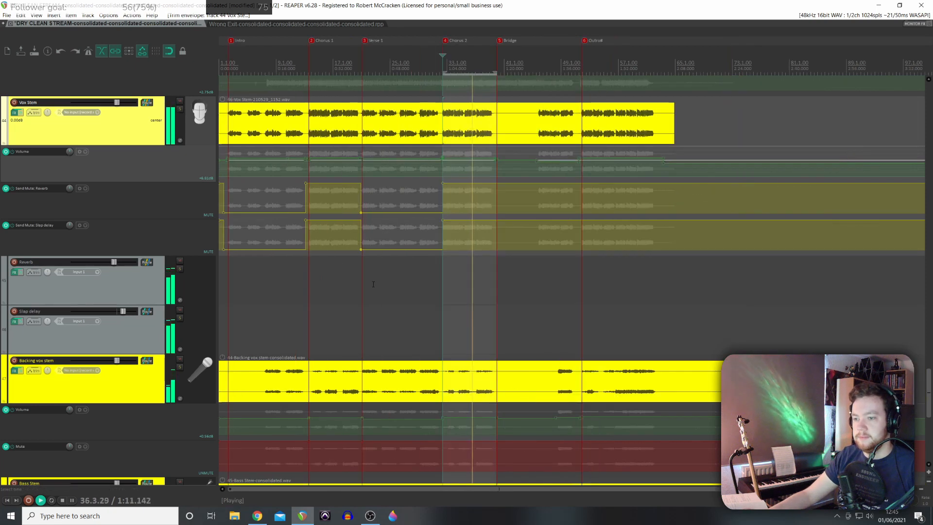
{"action": "left_click", "coordinate": [328, 441]}
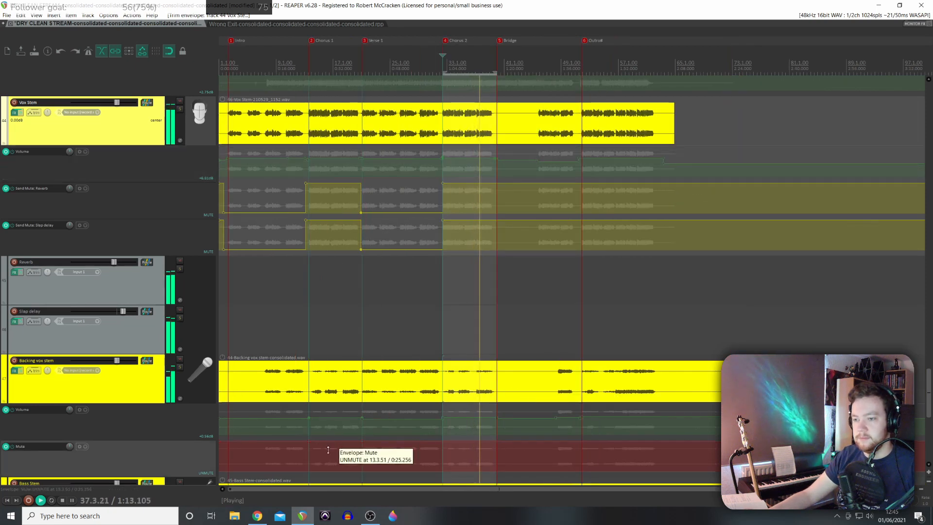
{"action": "key", "text": "space"}
{"action": "left_click", "coordinate": [301, 156]}
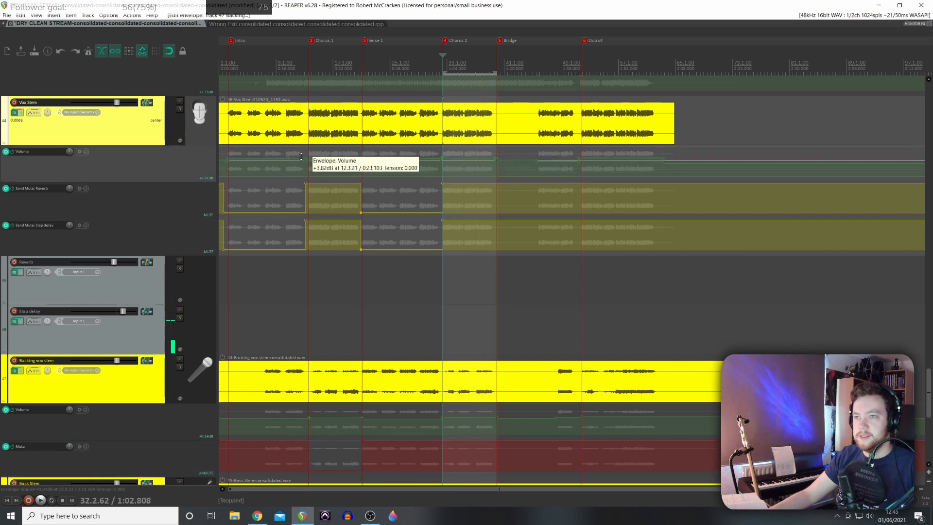
{"action": "left_click", "coordinate": [302, 153]}
{"action": "key", "text": "space"}
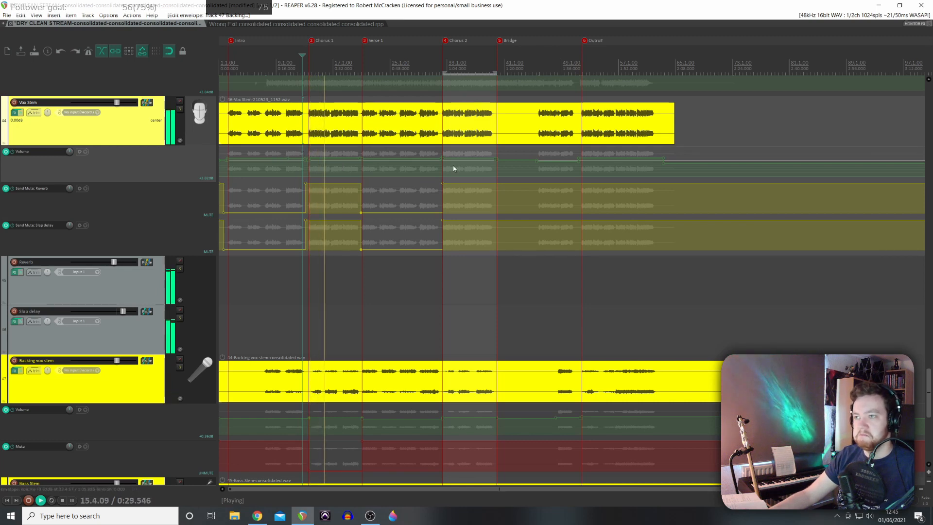
Step: Play from just before Chorus 2, and from the Bridge's vocal entry into the Outro, to check the vocal balance
{"action": "left_click", "coordinate": [432, 153]}
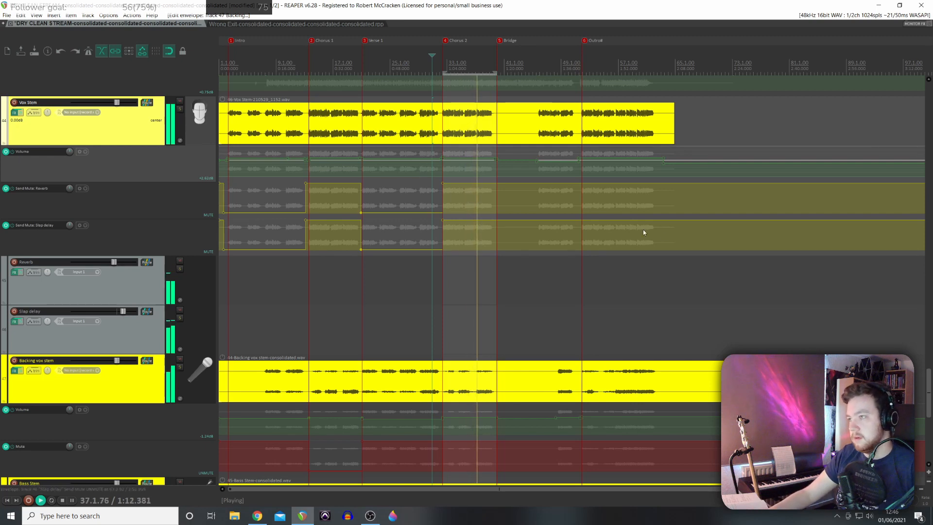
{"action": "left_click", "coordinate": [533, 194]}
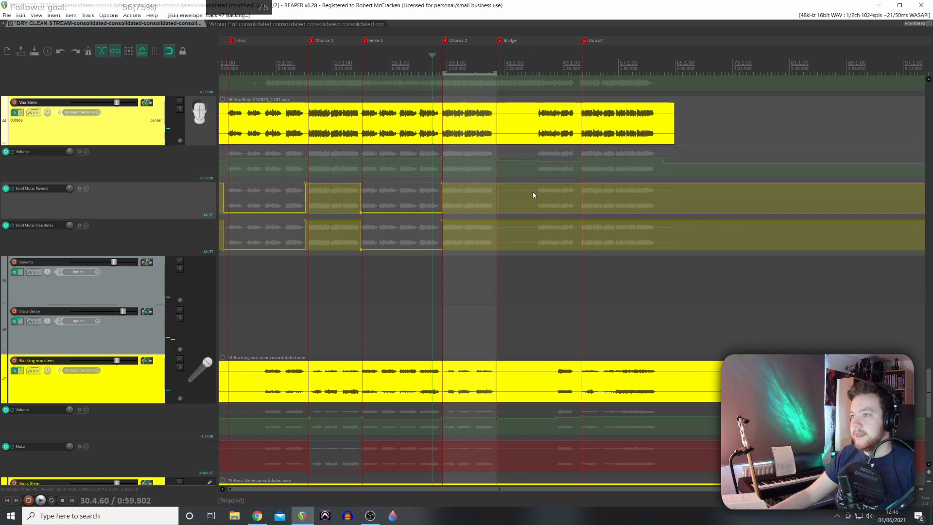
{"action": "key", "text": "space"}
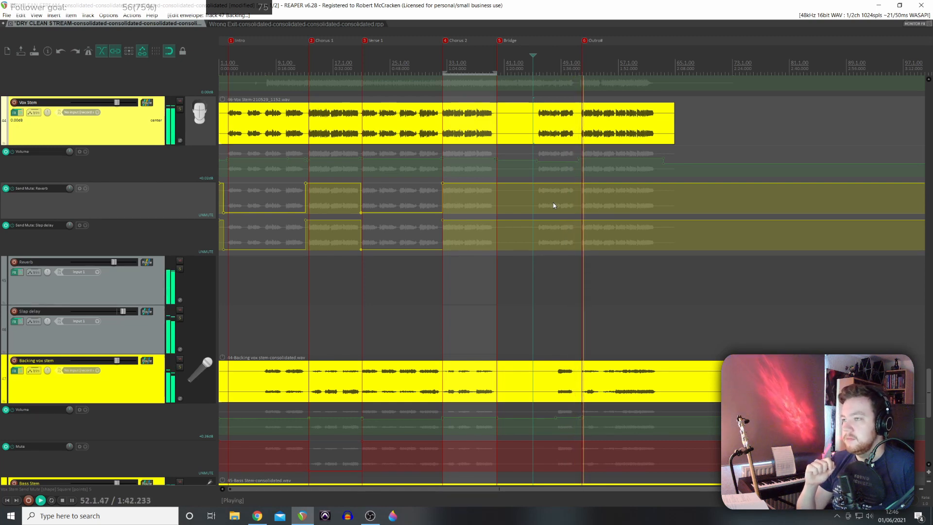
{"action": "key", "text": "space"}
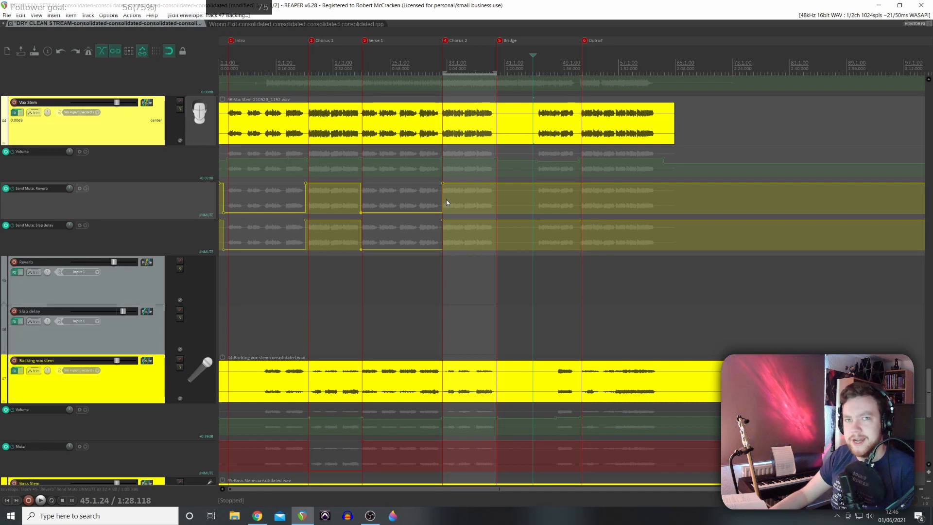
Step: Open the Vox Stem's effects chain to show its second FabFilter Pro-Q 2, leaving the track lanes in view
{"action": "left_click", "coordinate": [536, 126]}
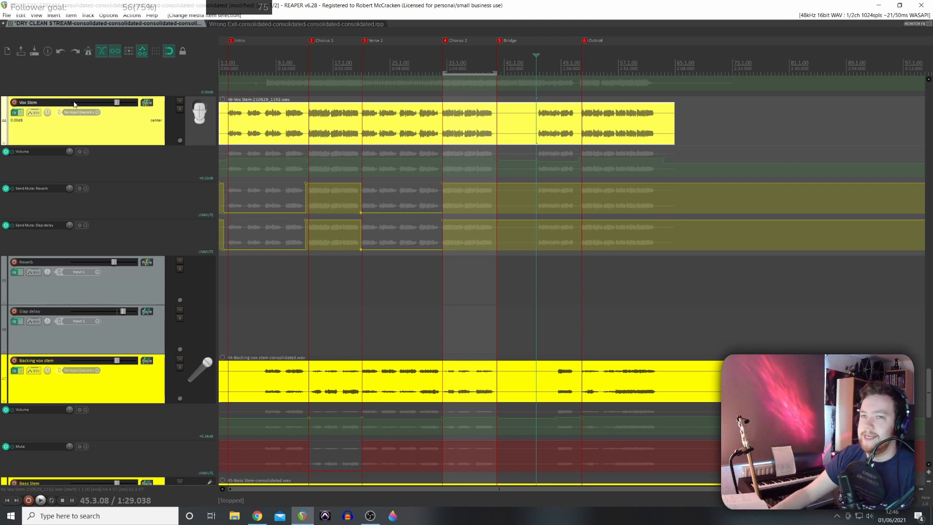
{"action": "left_click", "coordinate": [14, 113]}
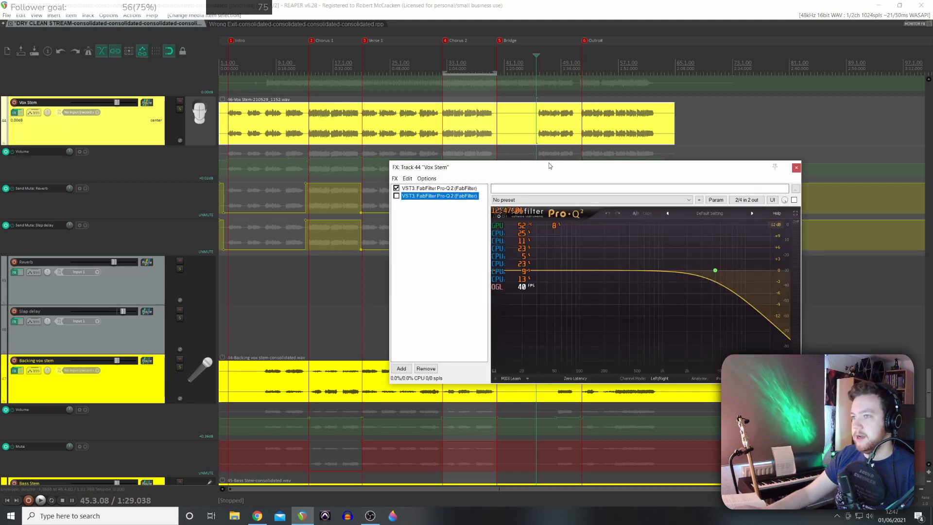
{"action": "left_click_drag", "start_coordinate": [626, 173], "coordinate": [448, 137]}
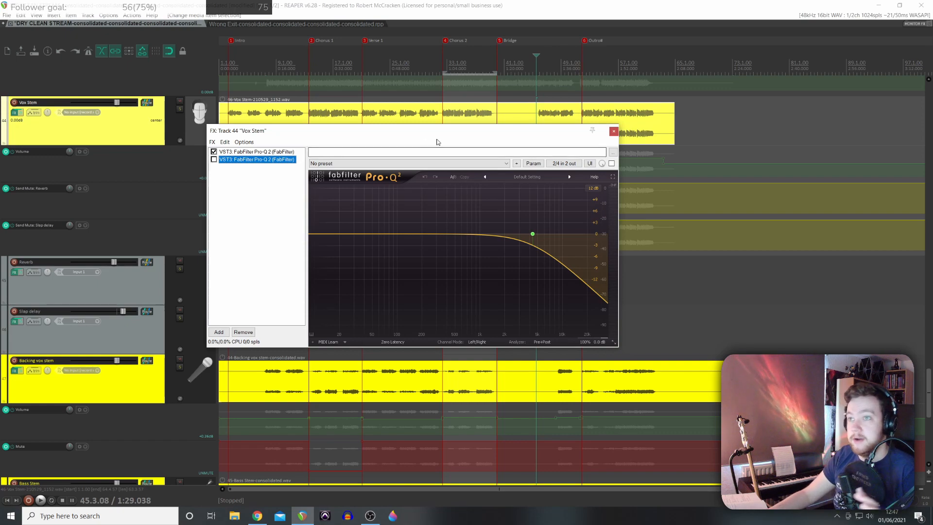
{"action": "left_click_drag", "start_coordinate": [466, 135], "coordinate": [616, 253]}
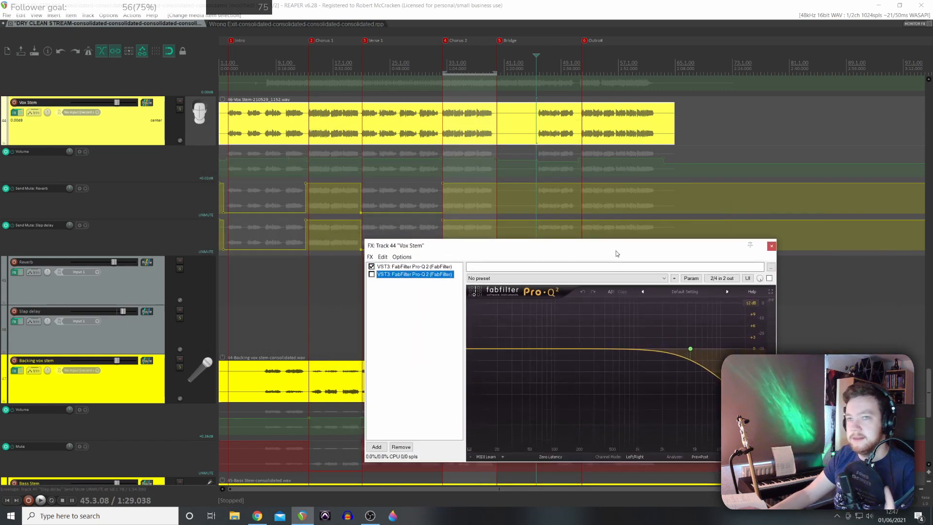
Step: Show a Bypass envelope on the Vox Stem for the second FabFilter Pro-Q 2
{"action": "left_click", "coordinate": [31, 112]}
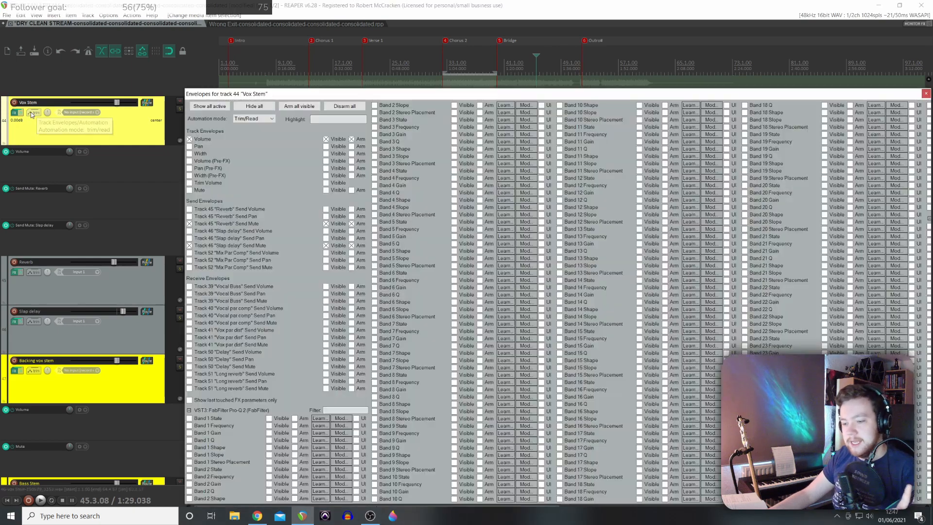
{"action": "left_click_drag", "start_coordinate": [396, 93], "coordinate": [305, 26]}
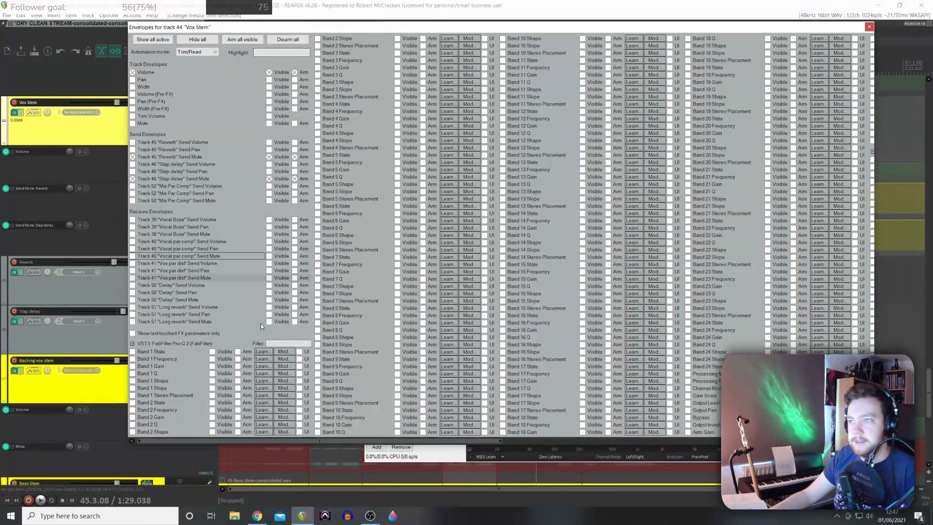
{"action": "left_click_drag", "start_coordinate": [490, 440], "coordinate": [722, 439]}
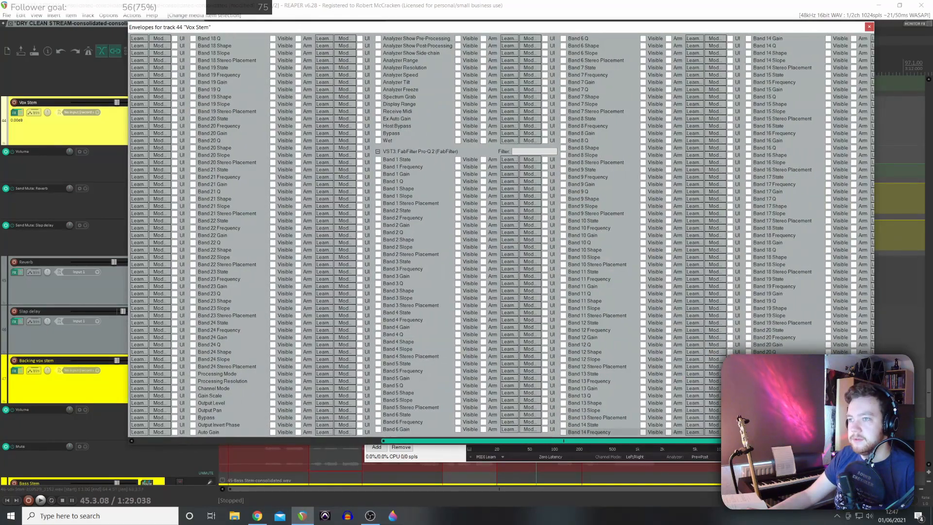
{"action": "left_click_drag", "start_coordinate": [723, 440], "coordinate": [841, 440]}
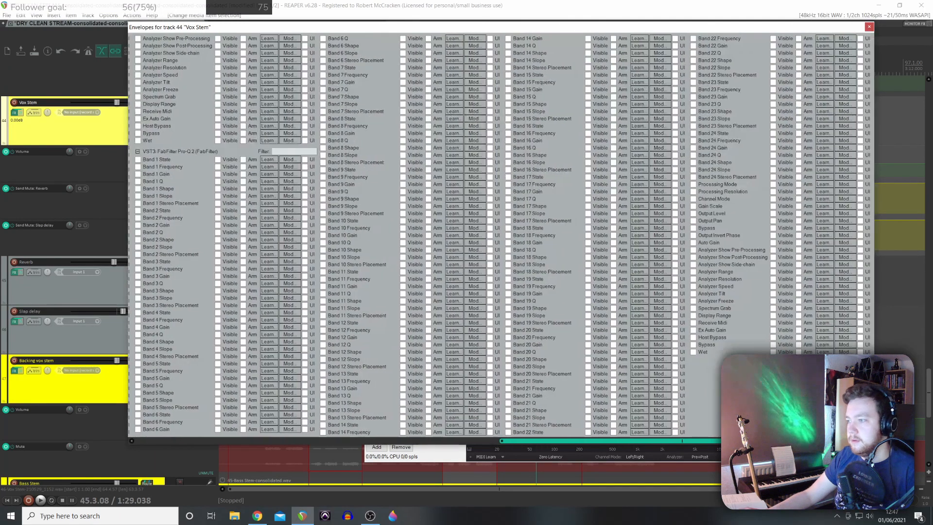
{"action": "left_click", "coordinate": [694, 344]}
{"action": "left_click", "coordinate": [869, 27]}
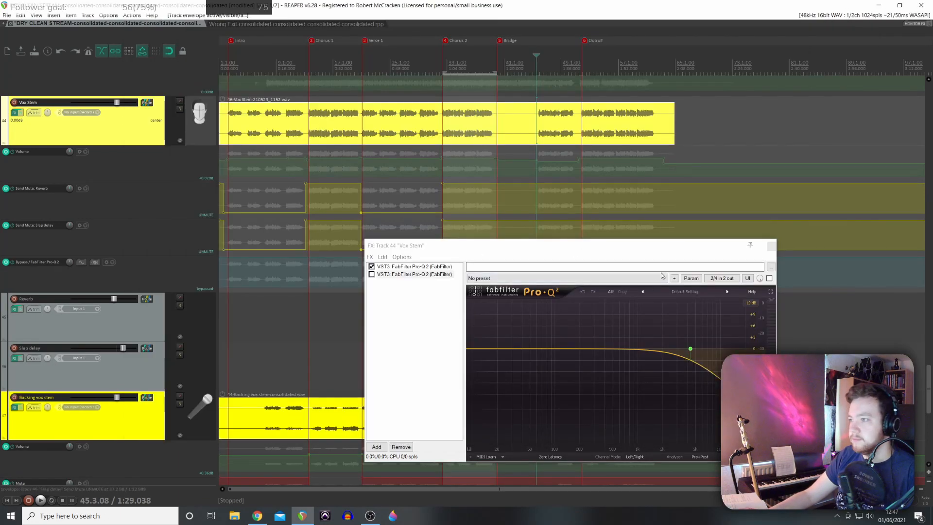
Step: Set the second Pro-Q 2's Bypass envelope to normal across Chorus 2 and play from just before the section
{"action": "left_click_drag", "start_coordinate": [551, 258], "coordinate": [685, 331]}
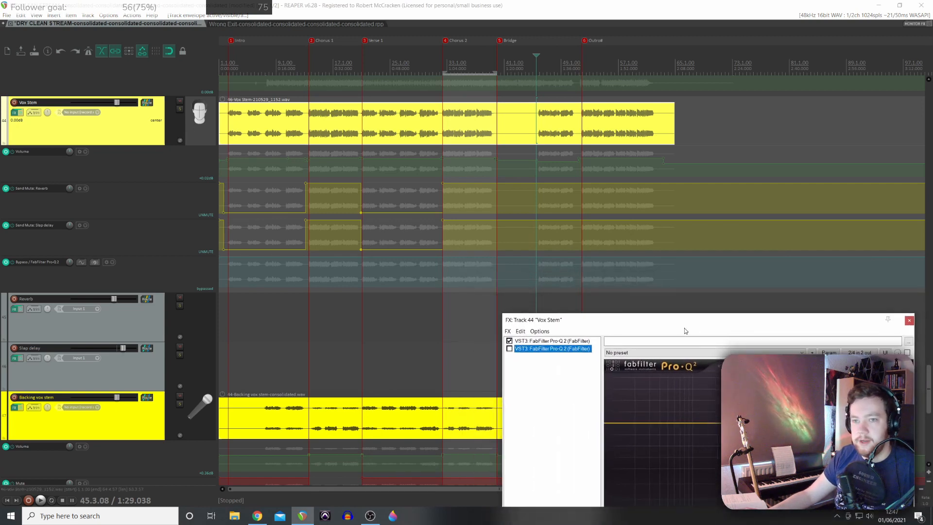
{"action": "left_click", "coordinate": [459, 270]}
{"action": "mouse_move", "coordinate": [460, 257]}
{"action": "left_mouse_down"}
{"action": "mouse_move", "coordinate": [460, 281]}
{"action": "mouse_move", "coordinate": [465, 266]}
{"action": "left_mouse_up"}
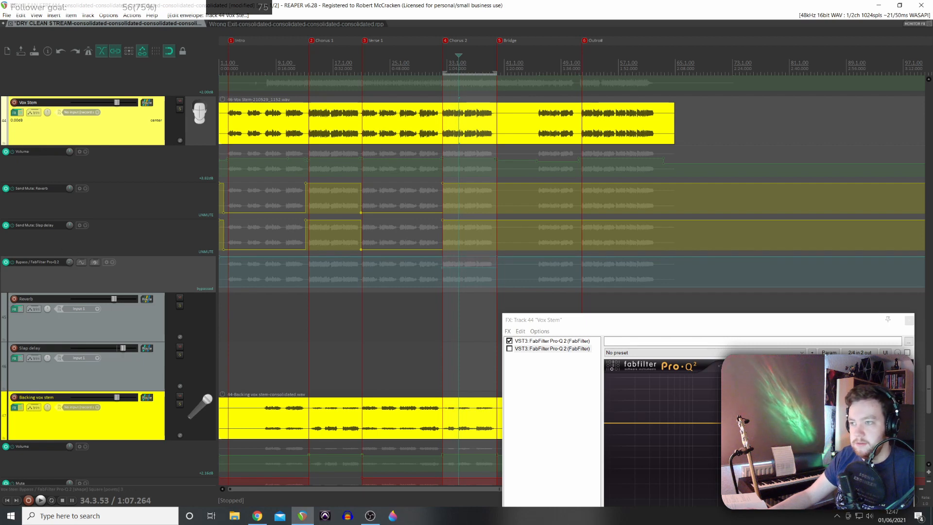
{"action": "left_click_drag", "start_coordinate": [465, 271], "coordinate": [469, 289]}
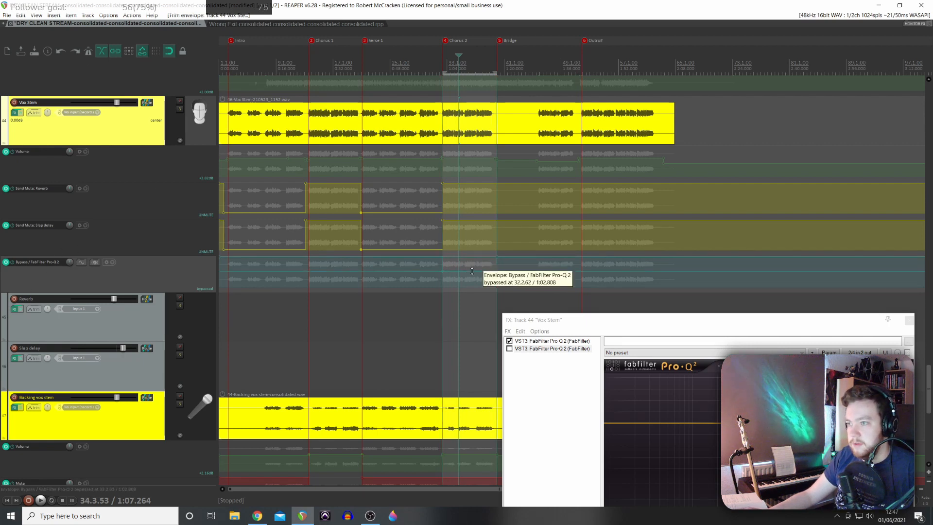
{"action": "left_click", "coordinate": [428, 271]}
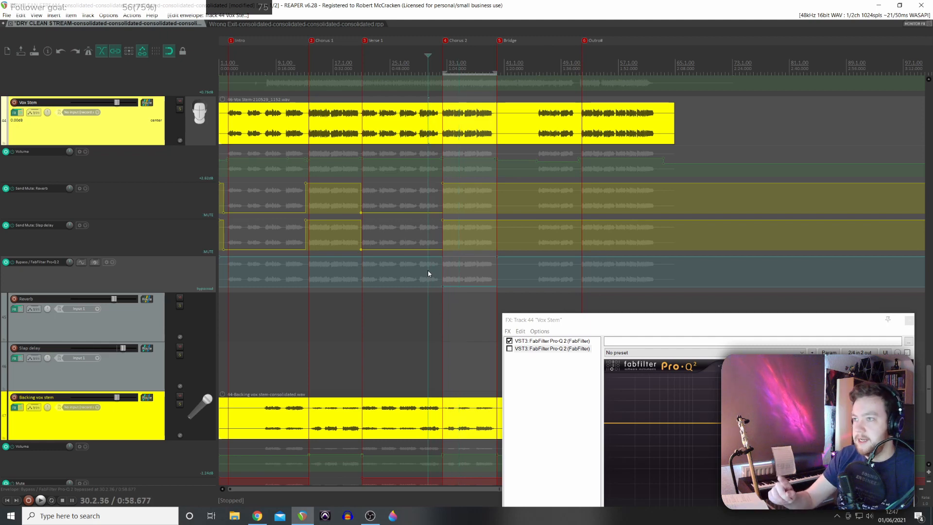
{"action": "key", "text": "space"}
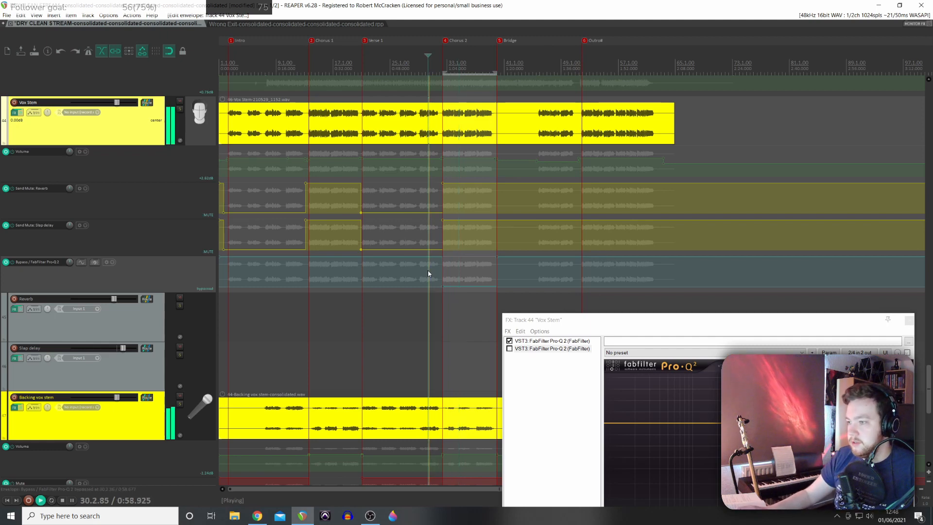
{"action": "left_click_drag", "start_coordinate": [571, 327], "coordinate": [591, 117]}
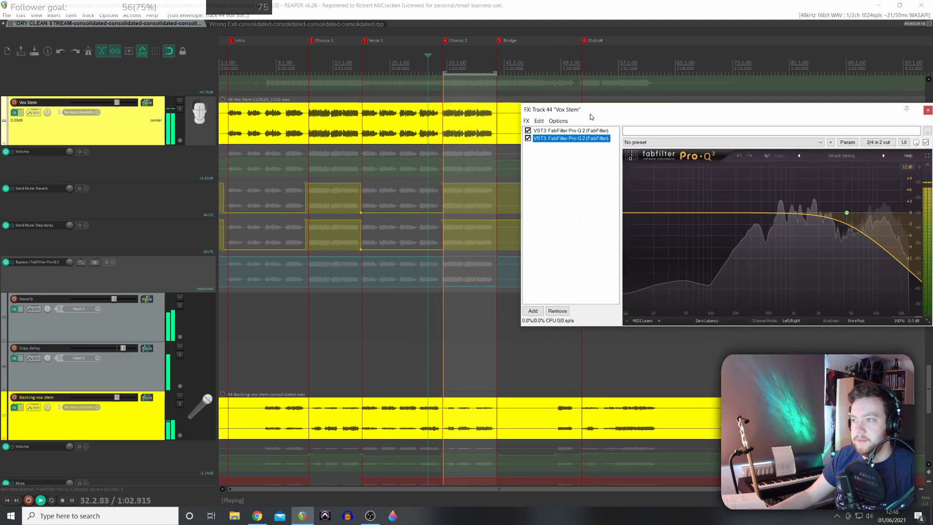
{"action": "key", "text": "space"}
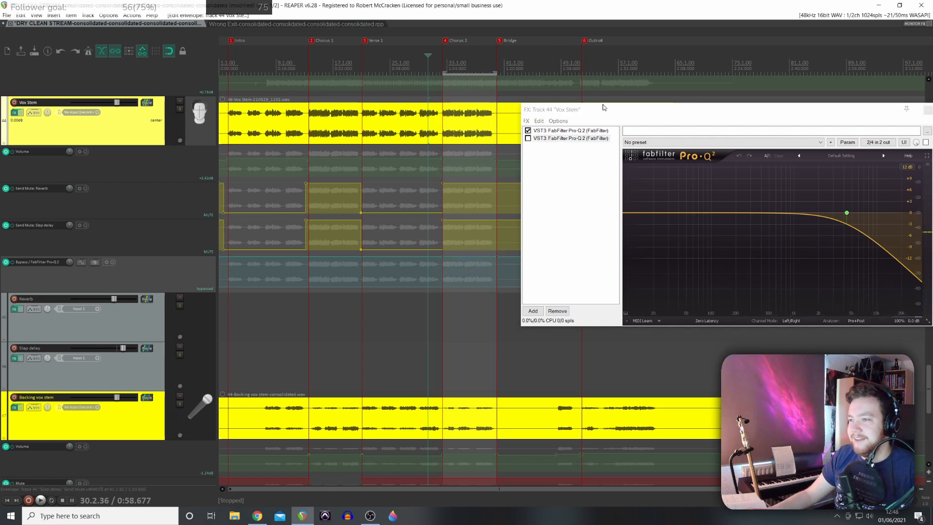
Step: Select the Bridge section and set the second Pro-Q 2's Bypass envelope to normal across it
{"action": "left_click_drag", "start_coordinate": [621, 114], "coordinate": [686, 274]}
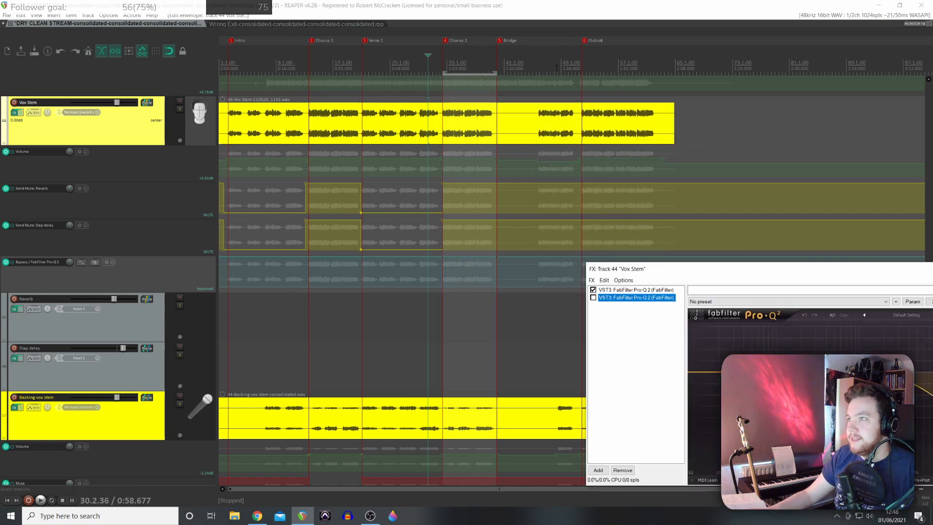
{"action": "left_click", "coordinate": [533, 271]}
{"action": "left_click", "coordinate": [533, 80]}
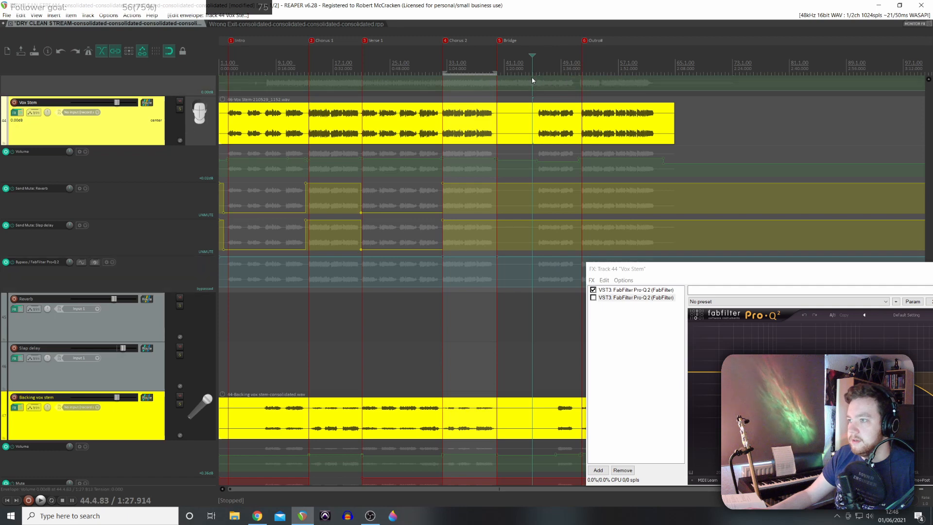
{"action": "double_click", "coordinate": [536, 69]}
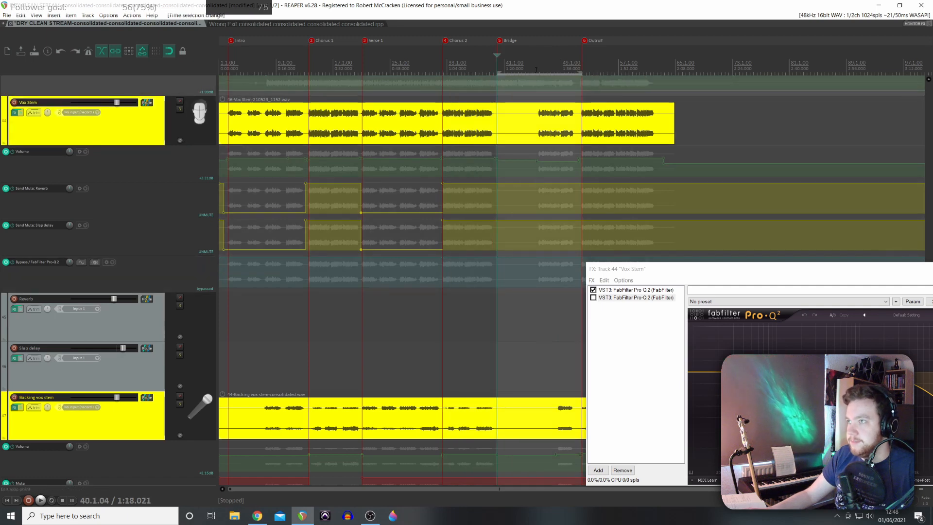
{"action": "left_click", "coordinate": [73, 262]}
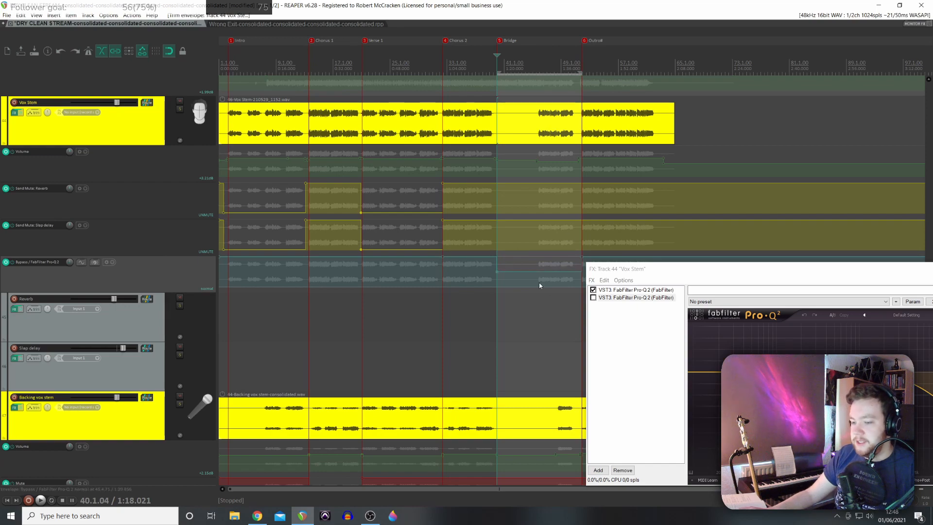
{"action": "left_click_drag", "start_coordinate": [539, 272], "coordinate": [534, 308]}
Step: Play from the Bridge's vocal entry into the Outro to check the EQ bypass switching, and close the Vox Stem's effects window
{"action": "left_click_drag", "start_coordinate": [716, 273], "coordinate": [619, 1]}
{"action": "left_click_drag", "start_coordinate": [565, 8], "coordinate": [857, 226]}
{"action": "left_click", "coordinate": [536, 267]}
{"action": "key", "text": "space"}
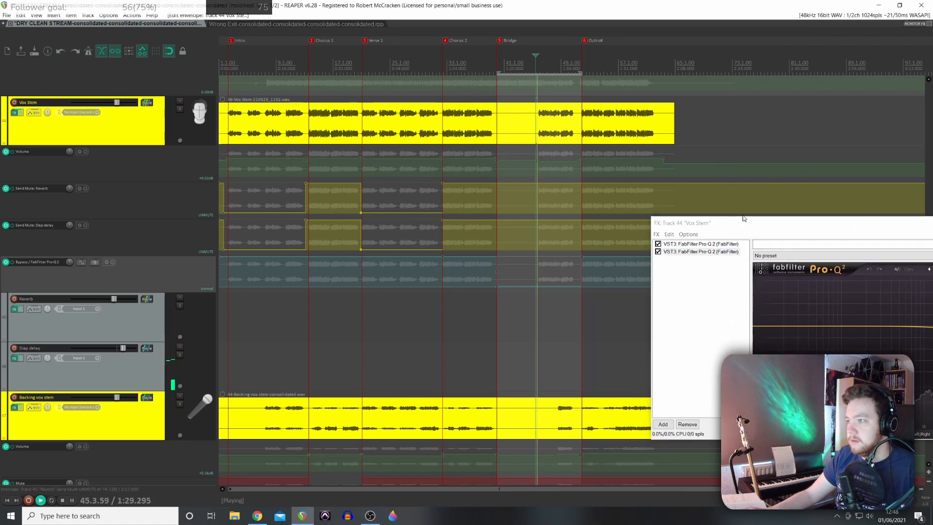
{"action": "left_click_drag", "start_coordinate": [741, 223], "coordinate": [624, 140]}
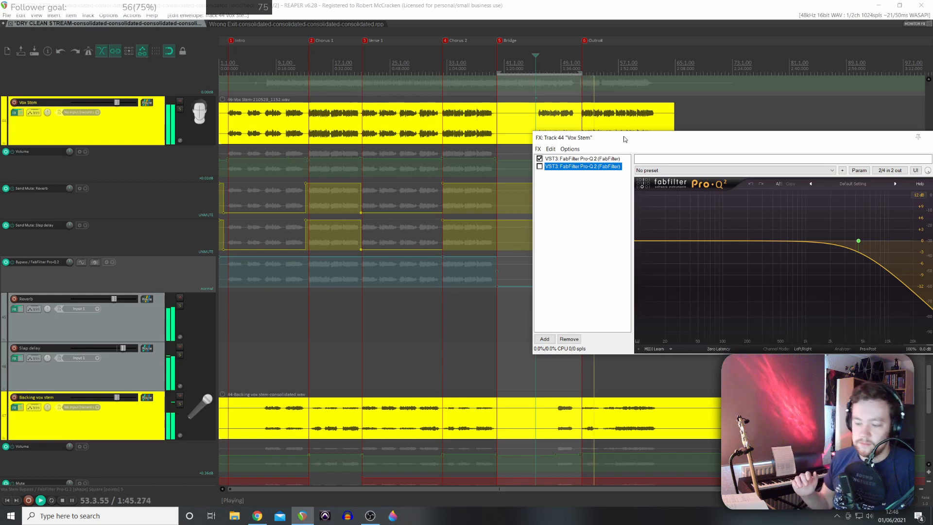
{"action": "left_click_drag", "start_coordinate": [625, 139], "coordinate": [421, 131]}
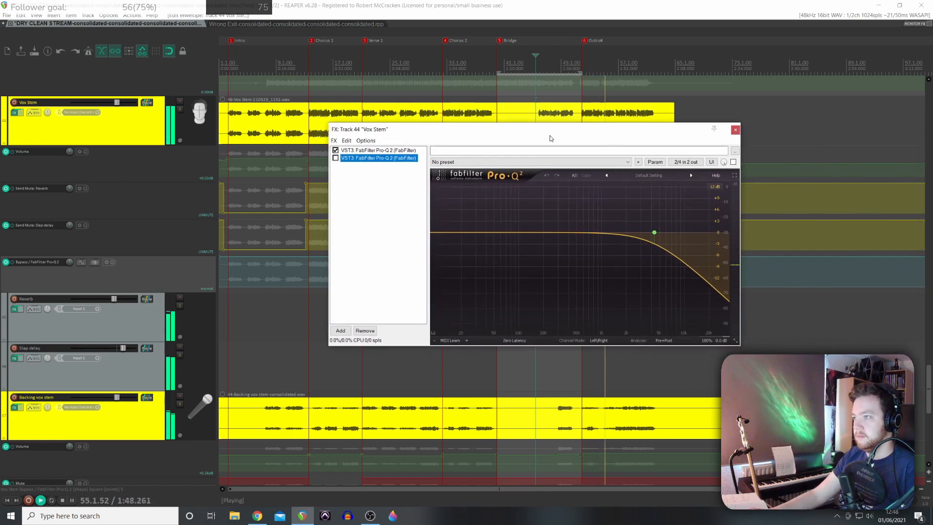
{"action": "left_click", "coordinate": [736, 131]}
Step: Play from near the end of the Bridge to the end of the song and examine the Guitar Stem's volume envelope
{"action": "key", "text": "space"}
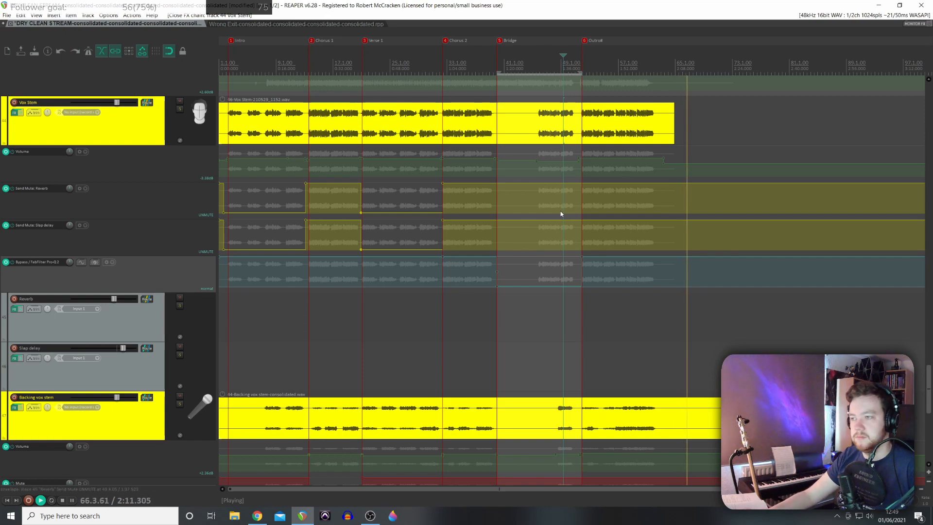
{"action": "scroll", "coordinate": [126, 261], "scroll_direction": "down", "scroll_amount": 8}
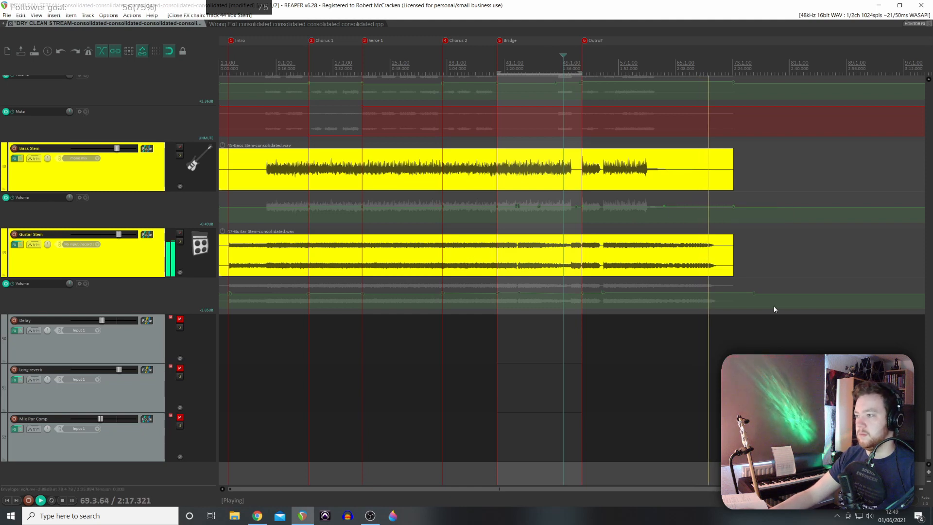
{"action": "key", "text": "space"}
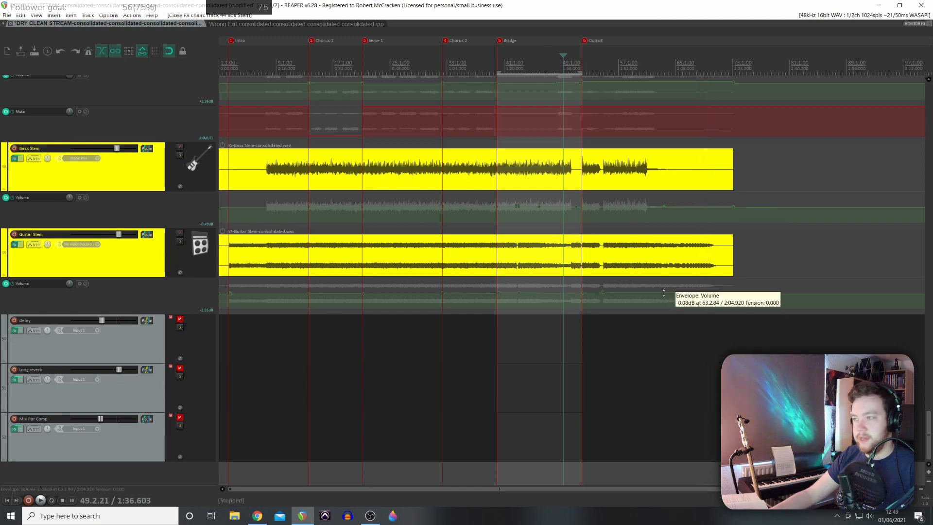
Step: Lower the Guitar Stem's final volume envelope point to about -10.7 dB and play the end of the Outro
{"action": "left_click_drag", "start_coordinate": [754, 291], "coordinate": [754, 295]}
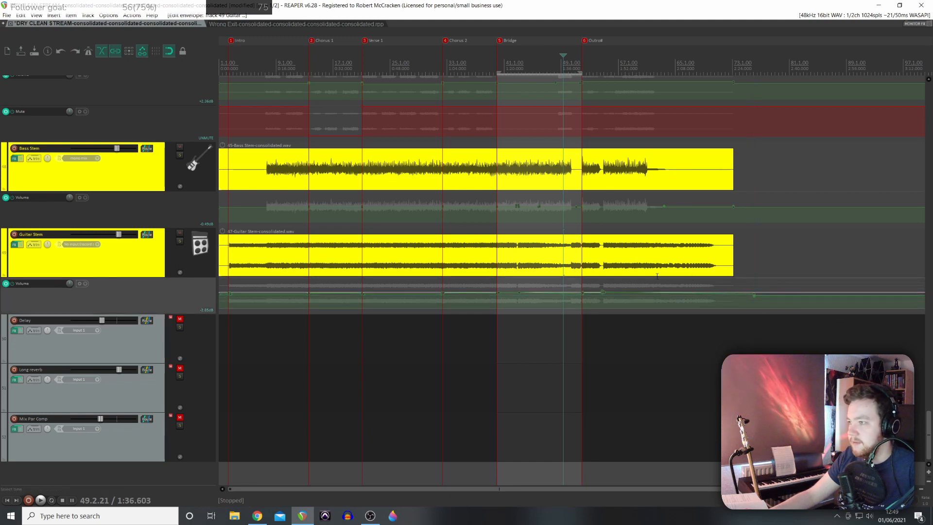
{"action": "left_click", "coordinate": [660, 239]}
{"action": "key", "text": "space"}
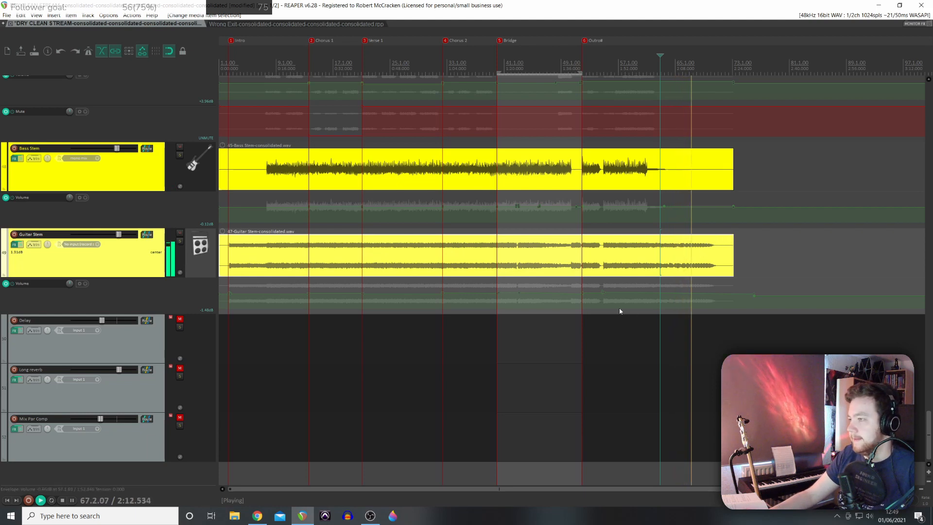
{"action": "left_click_drag", "start_coordinate": [754, 293], "coordinate": [754, 295]}
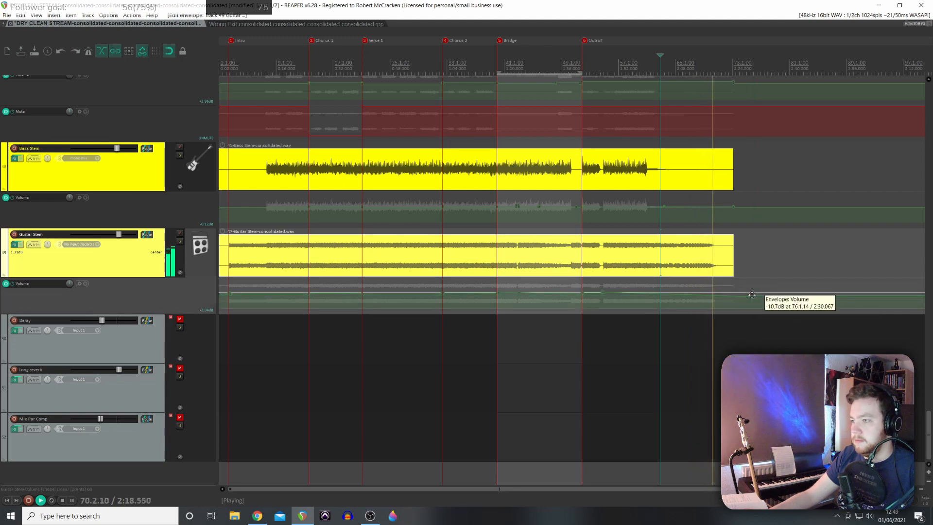
Step: Reshape the Guitar Stem's volume envelope into a deeper fade towards its final point and replay the Outro's ending
{"action": "left_click", "coordinate": [633, 287]}
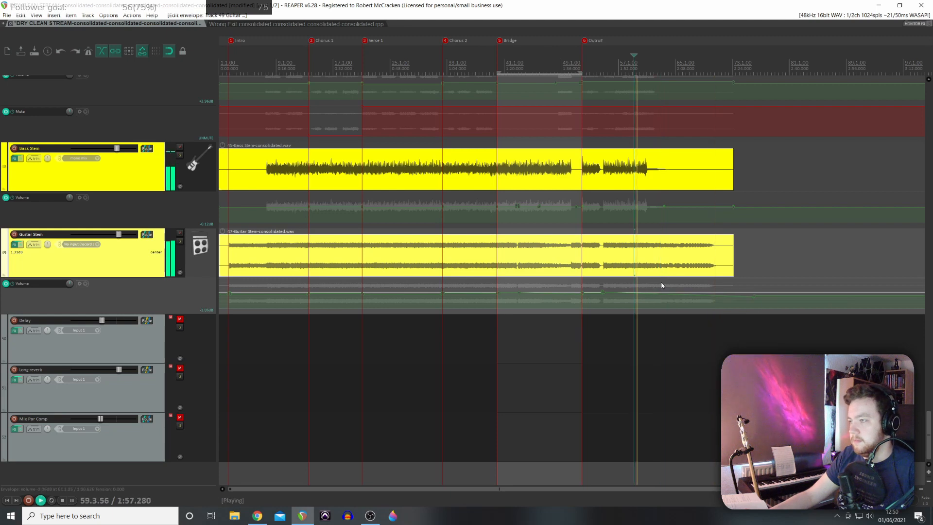
{"action": "left_click_drag", "start_coordinate": [752, 290], "coordinate": [752, 292]}
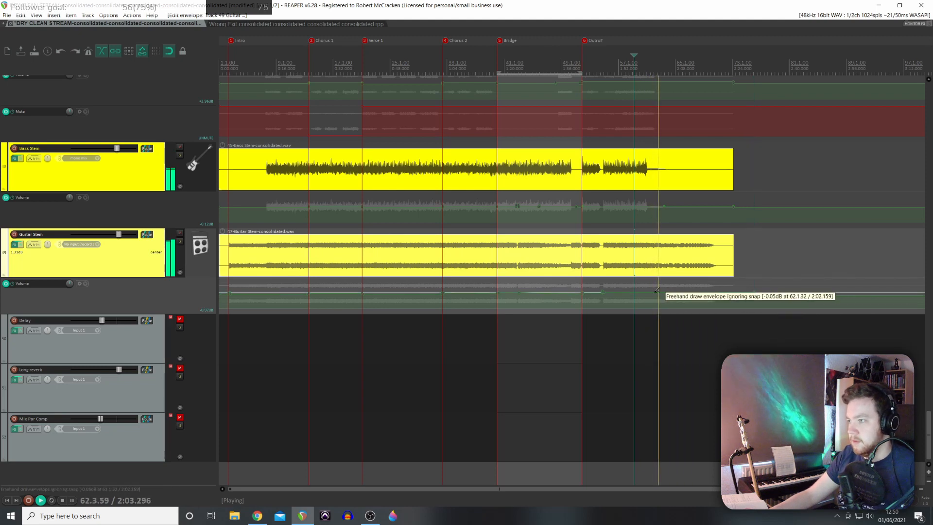
{"action": "left_click_drag", "start_coordinate": [752, 292], "coordinate": [754, 300]}
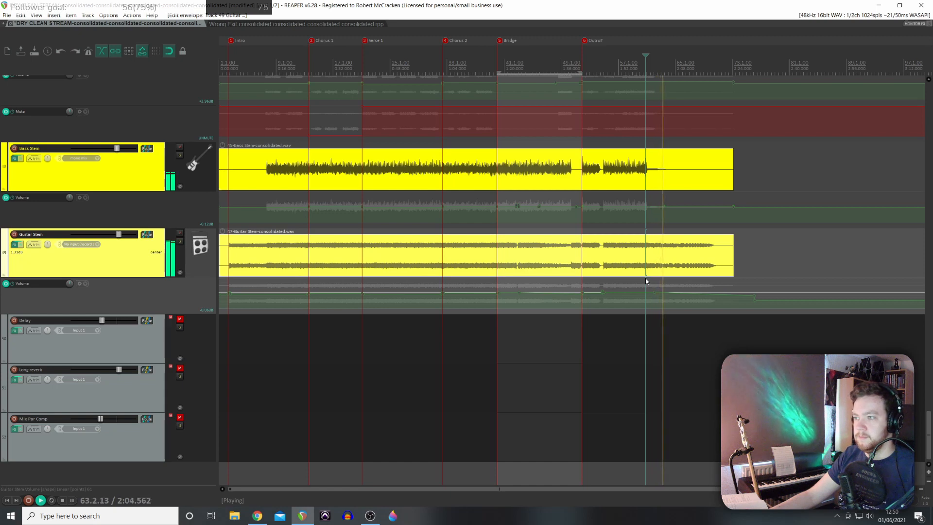
{"action": "scroll", "coordinate": [645, 278], "scroll_direction": "up", "scroll_amount": 3}
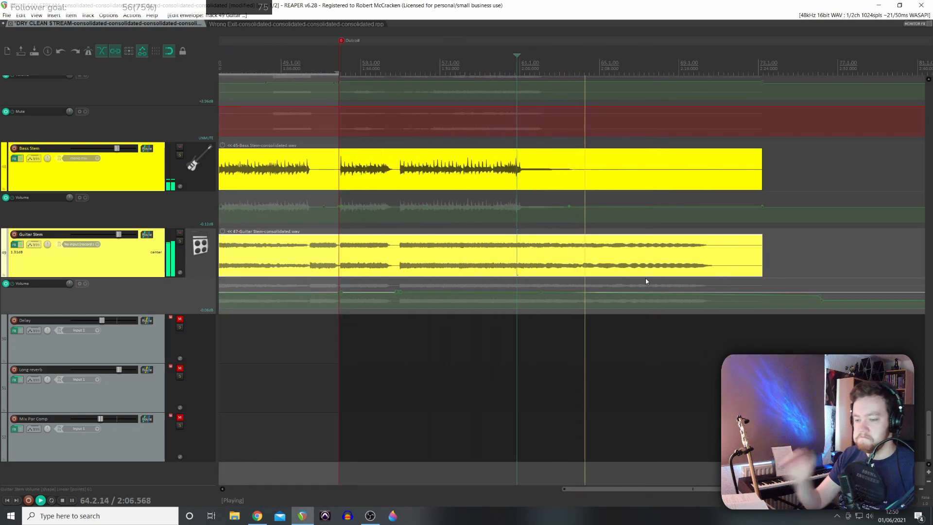